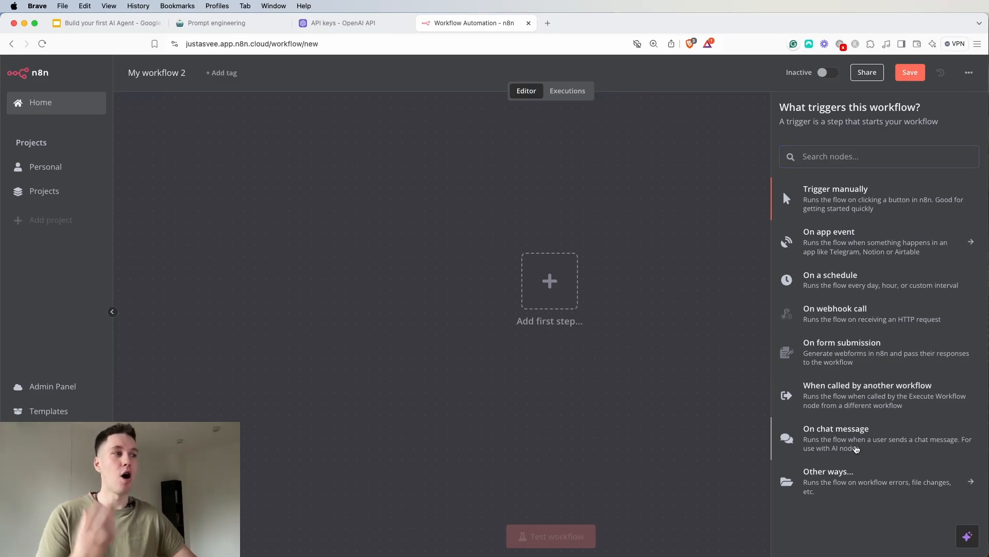
Add an On chat message trigger as the workflow's first node and return to the canvas
click(856, 450)
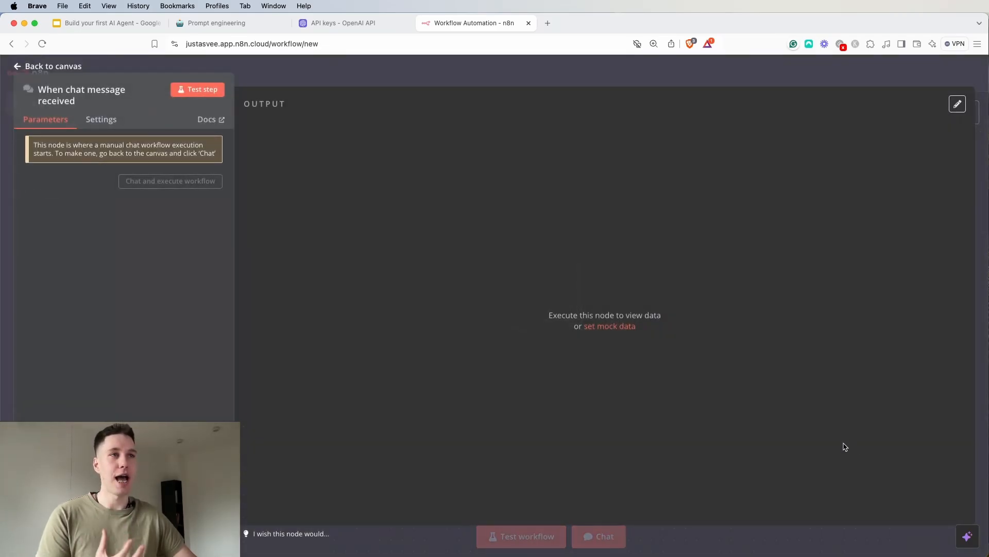
click(605, 74)
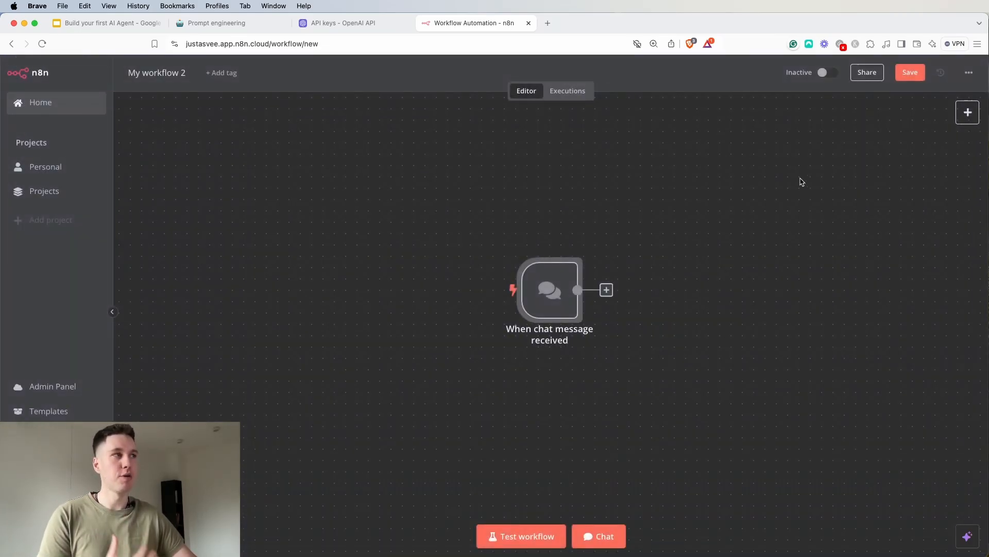
click(968, 114)
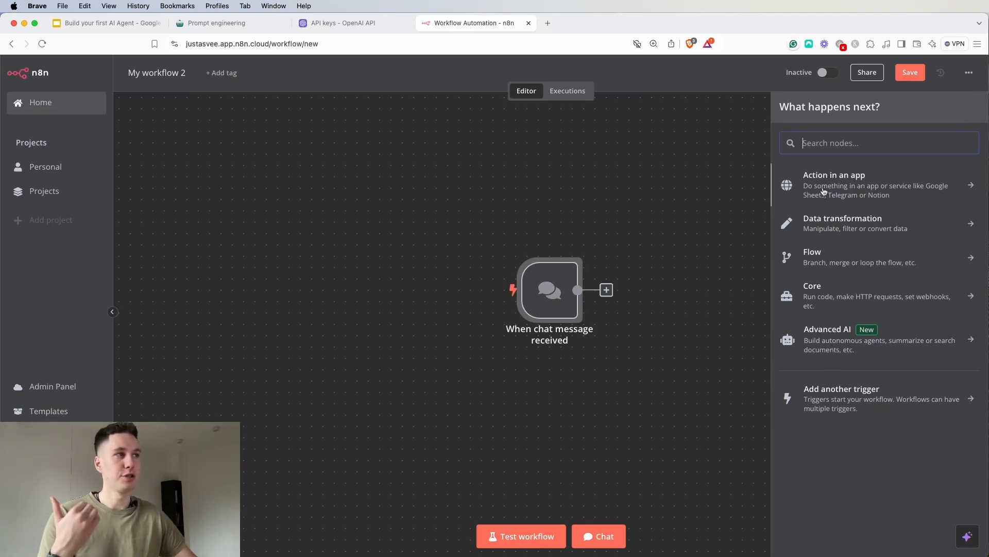
click(909, 403)
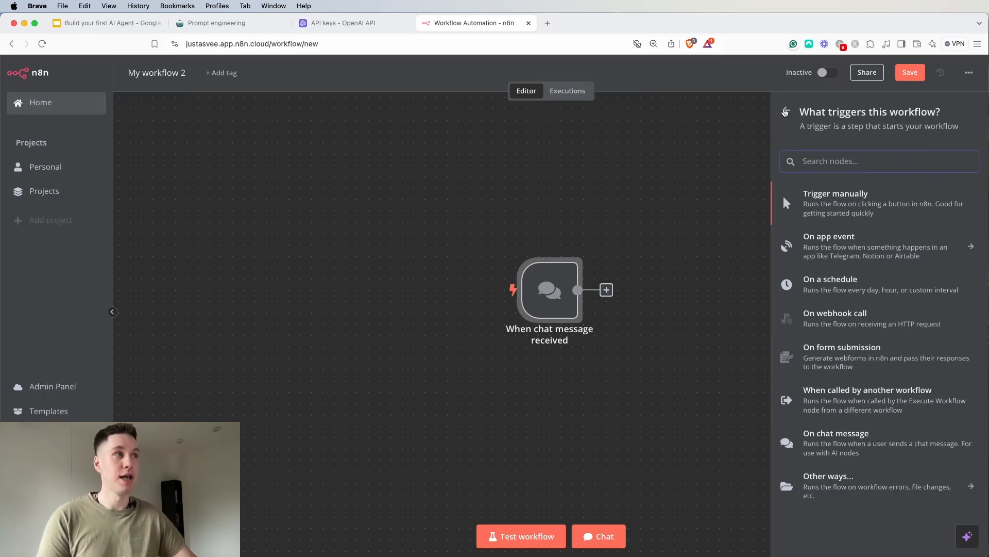
click(786, 111)
click(713, 136)
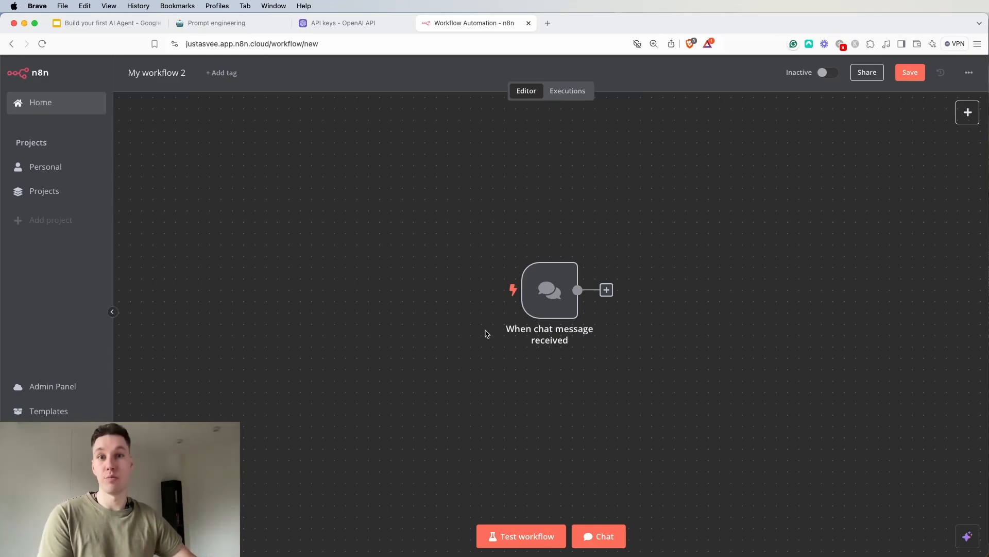
double_click(553, 300)
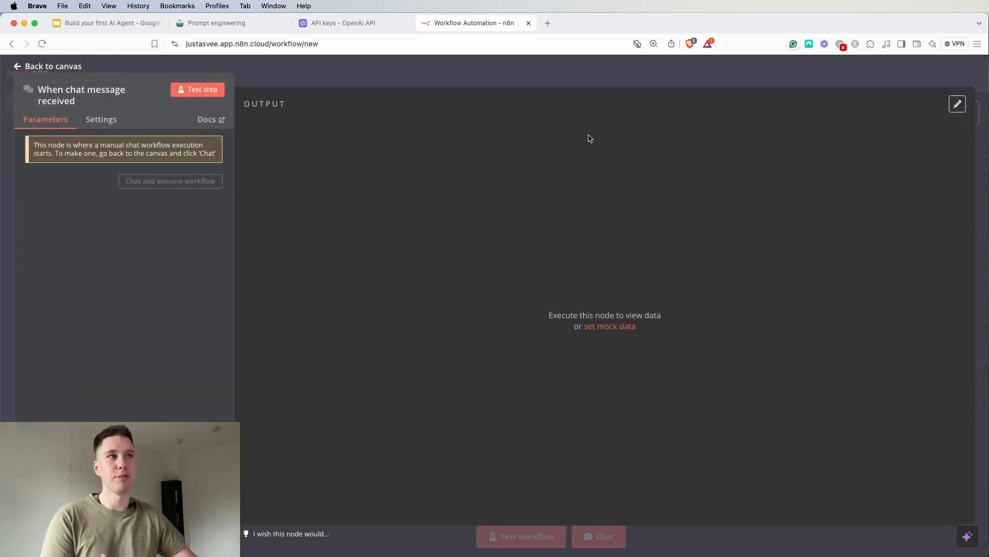
click(572, 70)
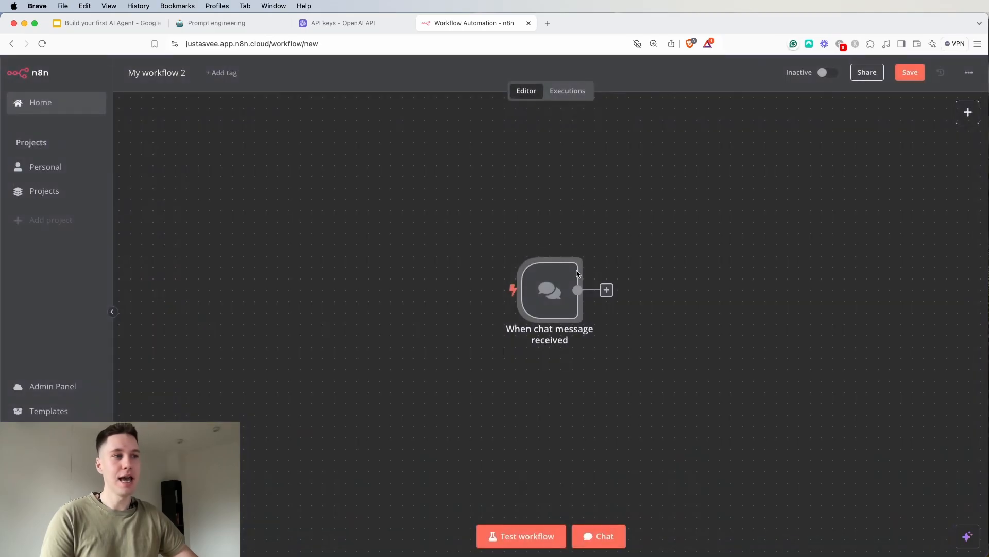
Test the chat trigger by sending the message "hello", check the reply, and close the chat window
click(601, 535)
text(hello)
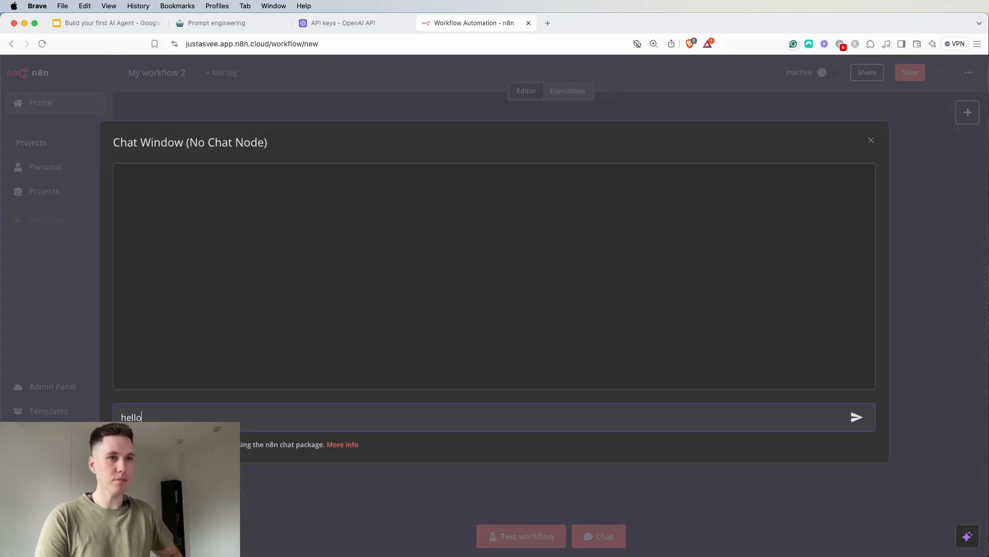
key(Return)
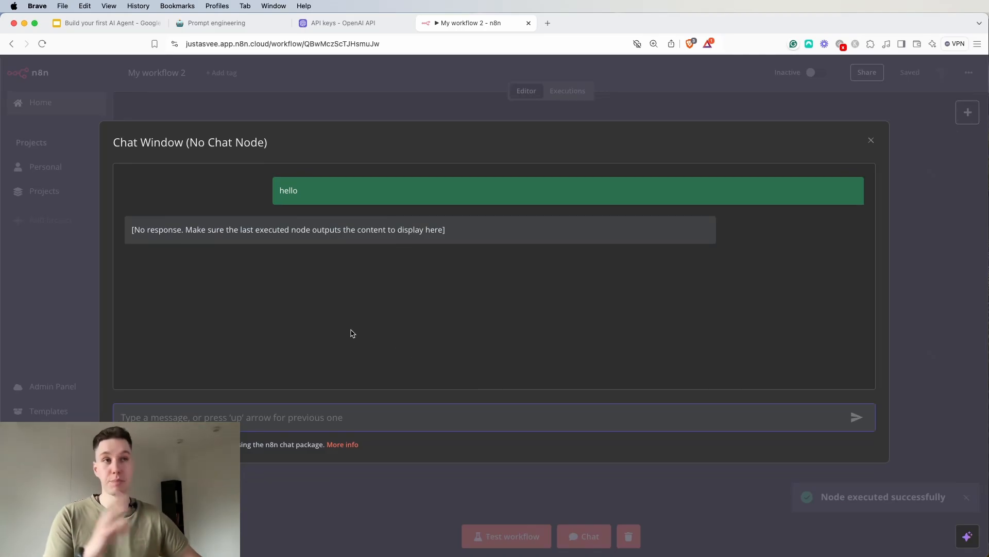
drag(168, 230, 461, 237)
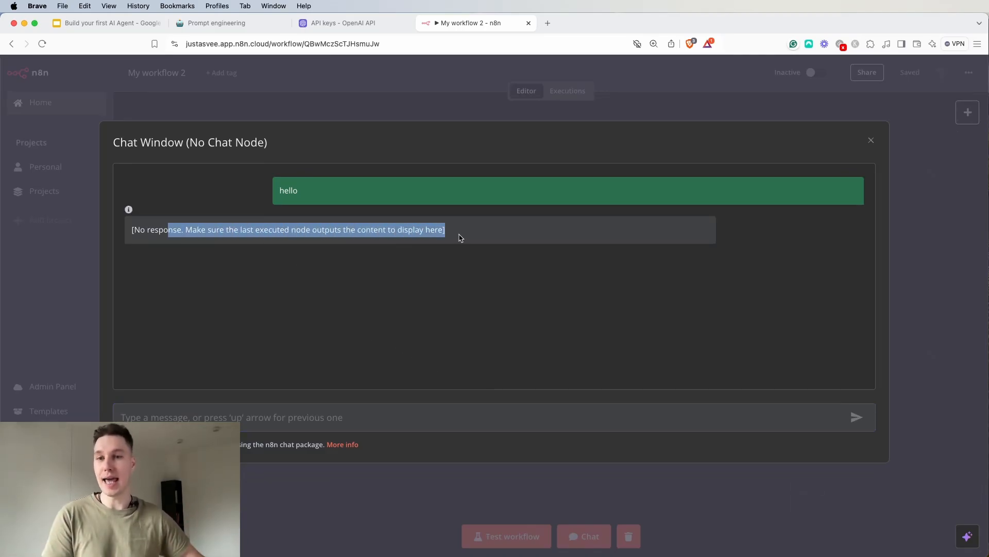
click(870, 141)
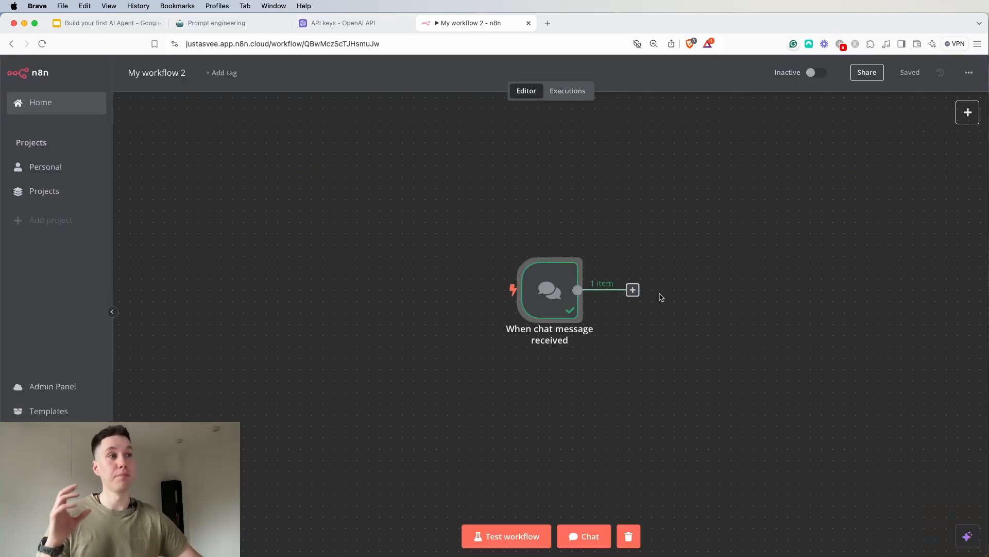
Add an AI Agent node from the Advanced AI category after the chat trigger
click(634, 290)
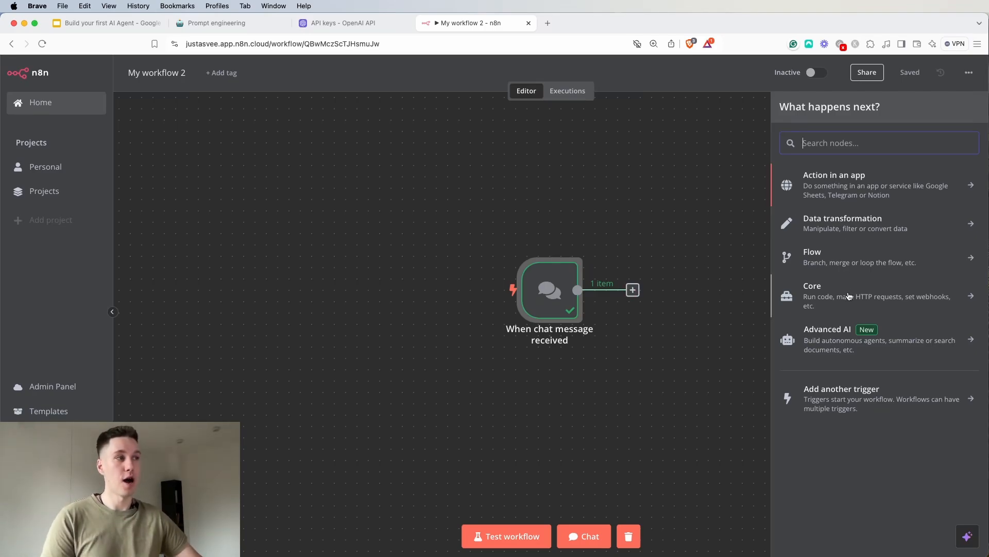
click(844, 347)
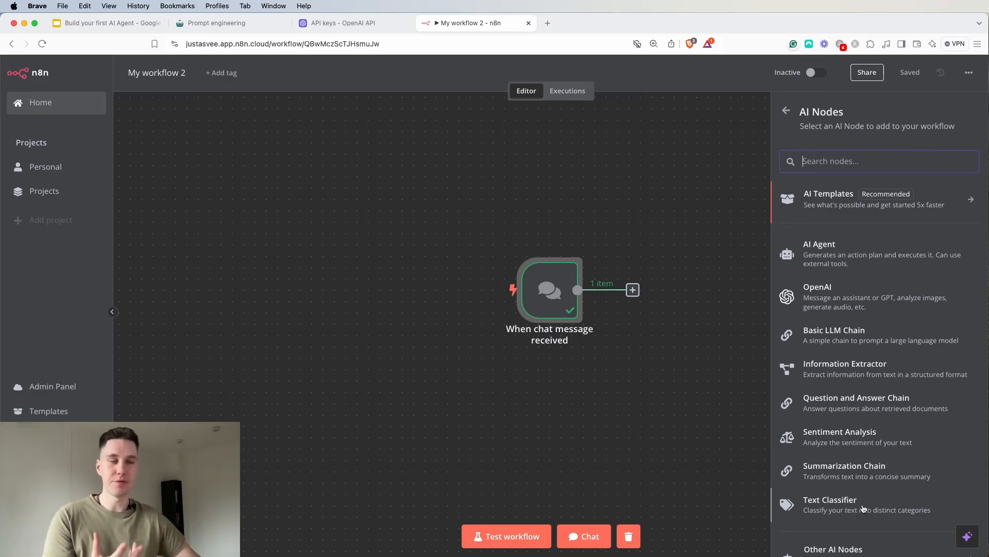
click(845, 259)
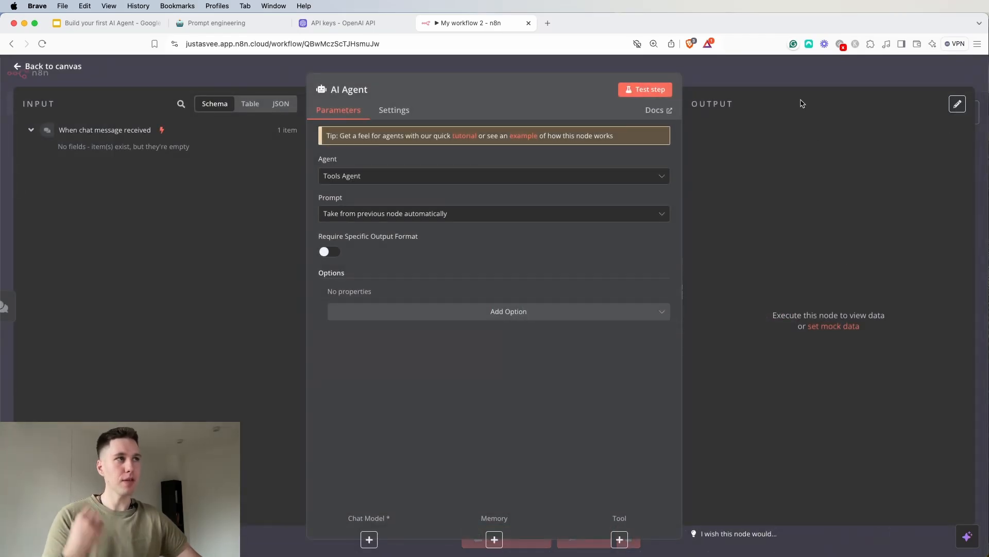
click(792, 82)
drag(803, 210, 638, 216)
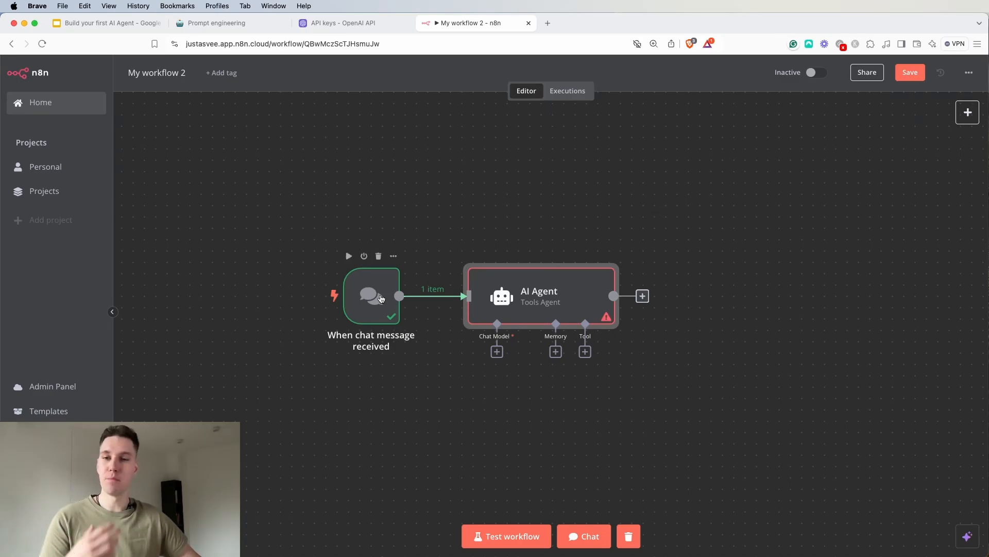
Review the agent types offered in the AI Agent node, choose Tools Agent, and return to the canvas
double_click(499, 296)
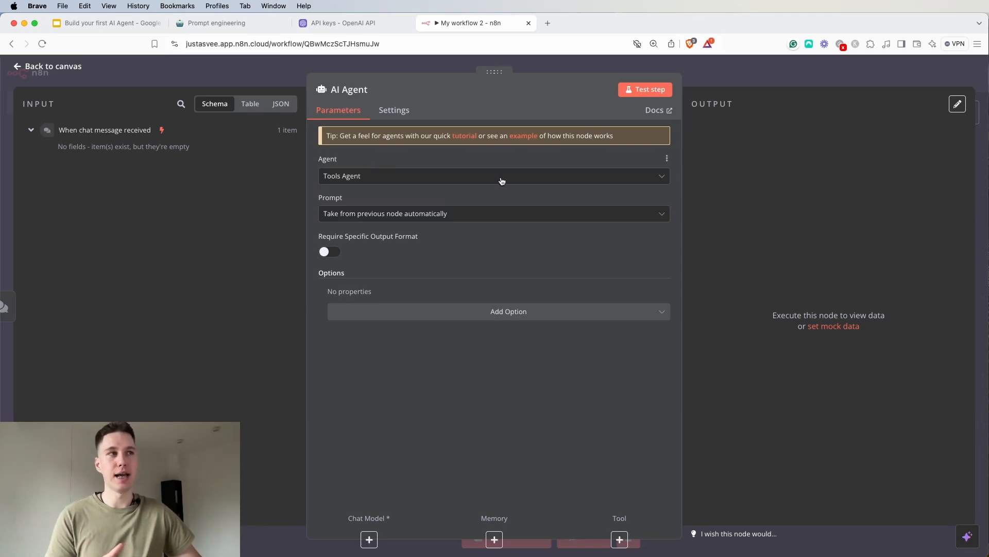
click(665, 176)
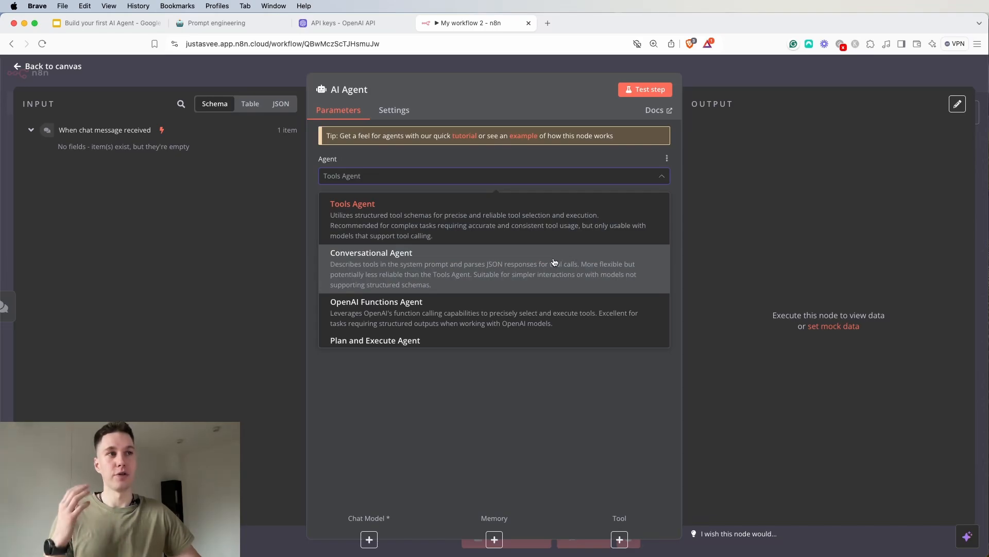
scroll(515, 275, down, 1)
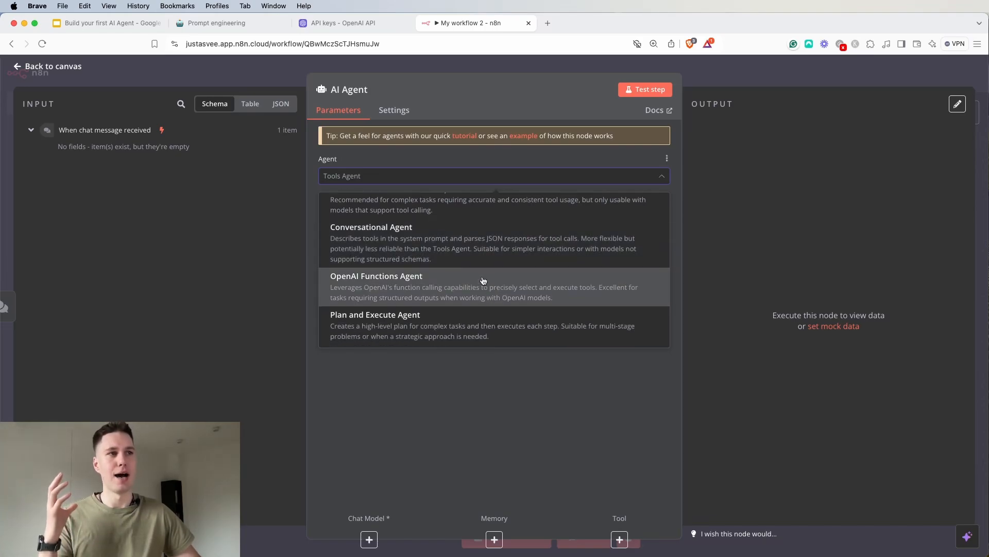
scroll(479, 276, down, 3)
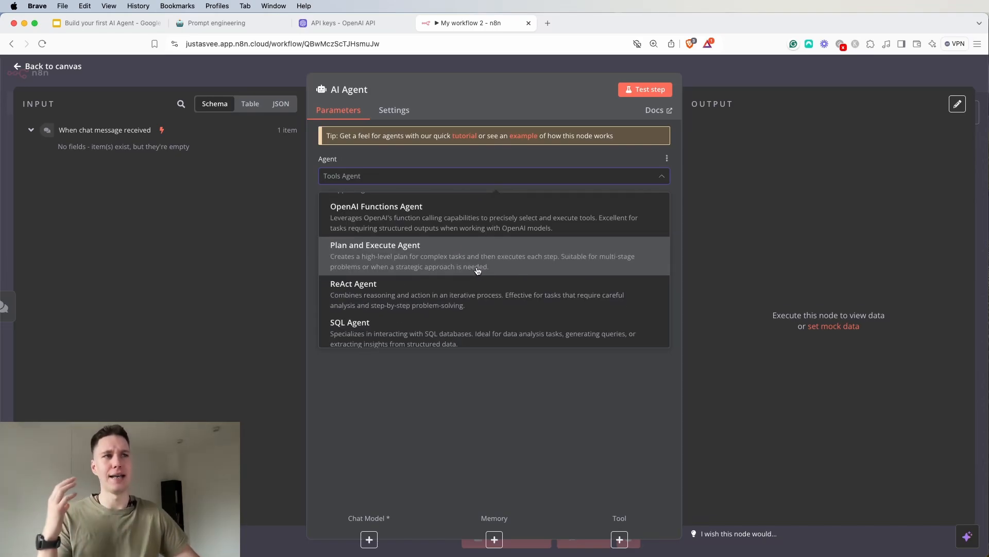
scroll(471, 268, down, 1)
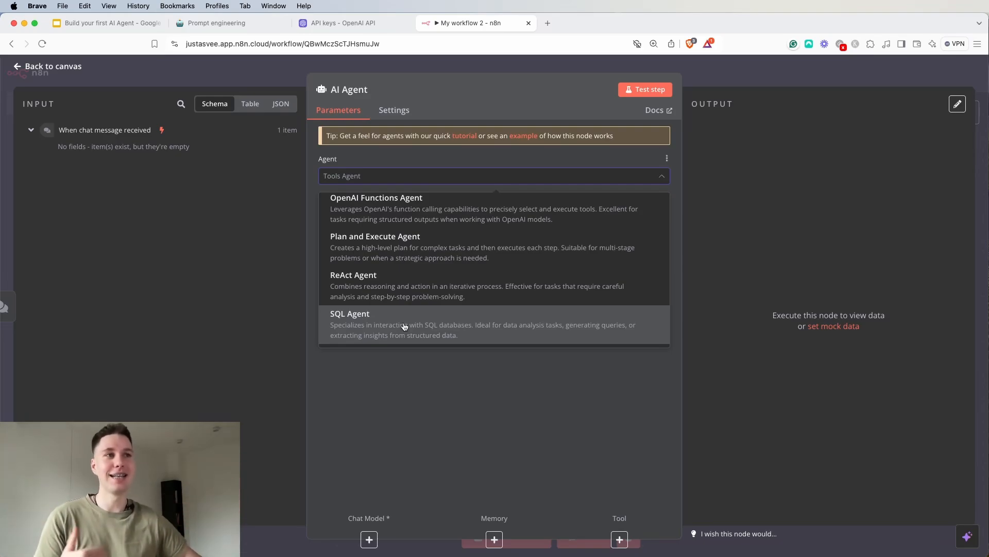
scroll(400, 302, up, 1)
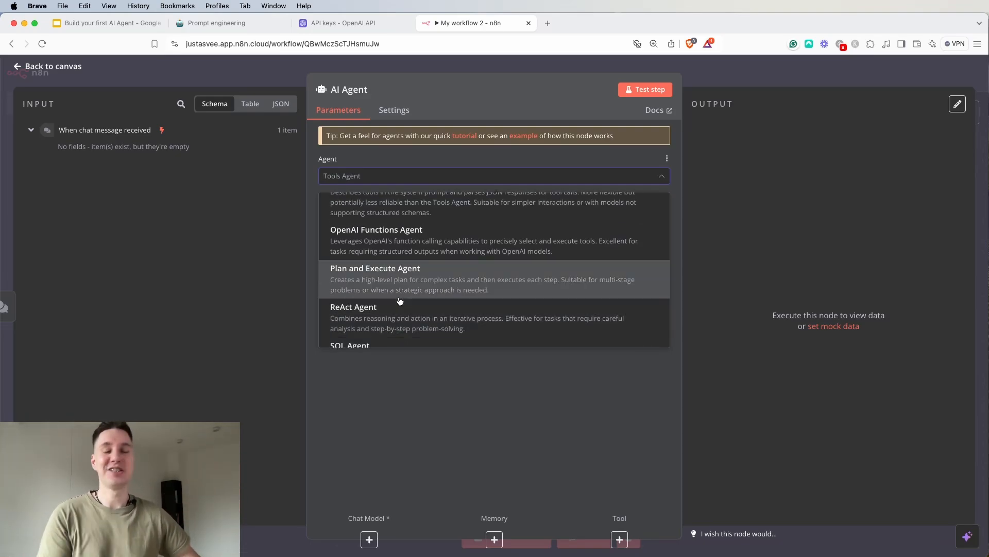
scroll(400, 297, up, 3)
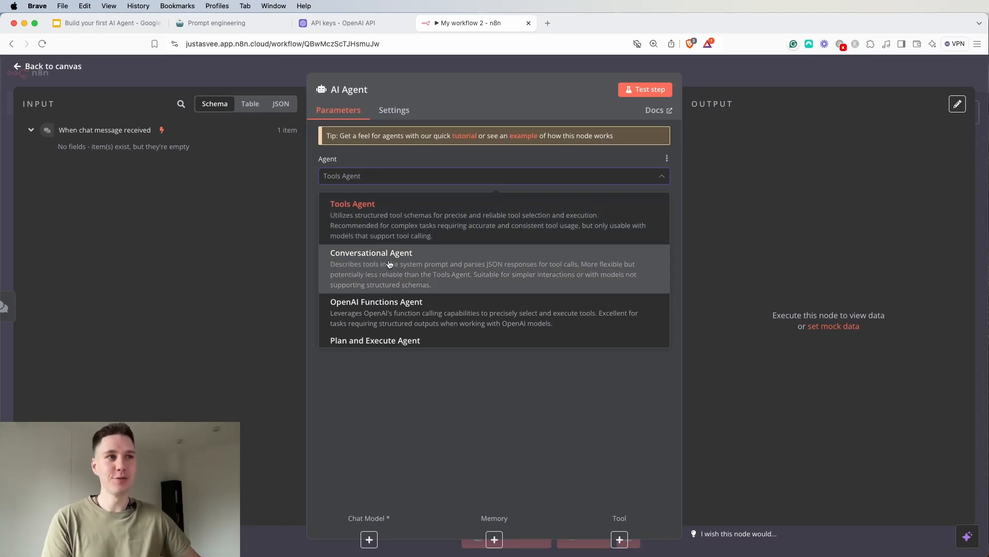
scroll(379, 242, down, 4)
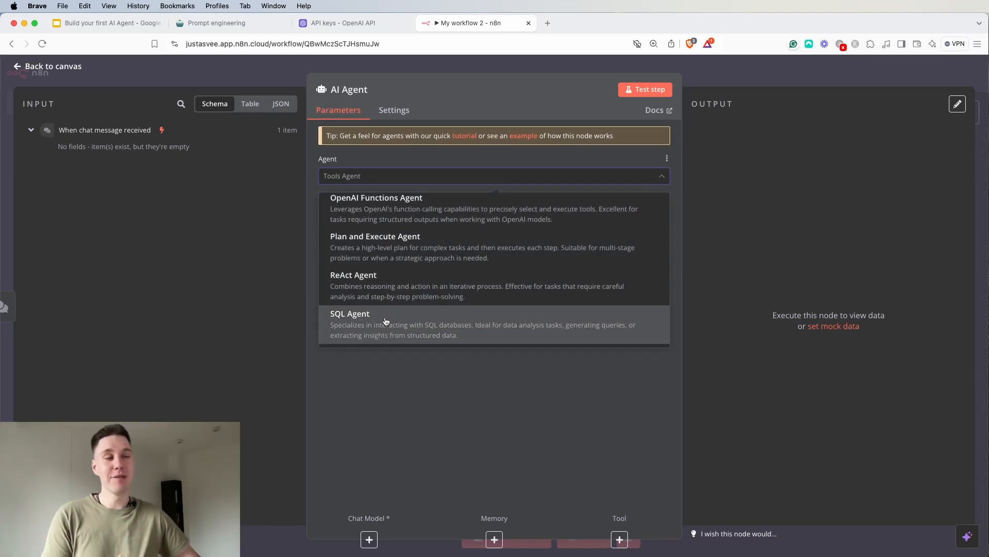
scroll(391, 291, up, 4)
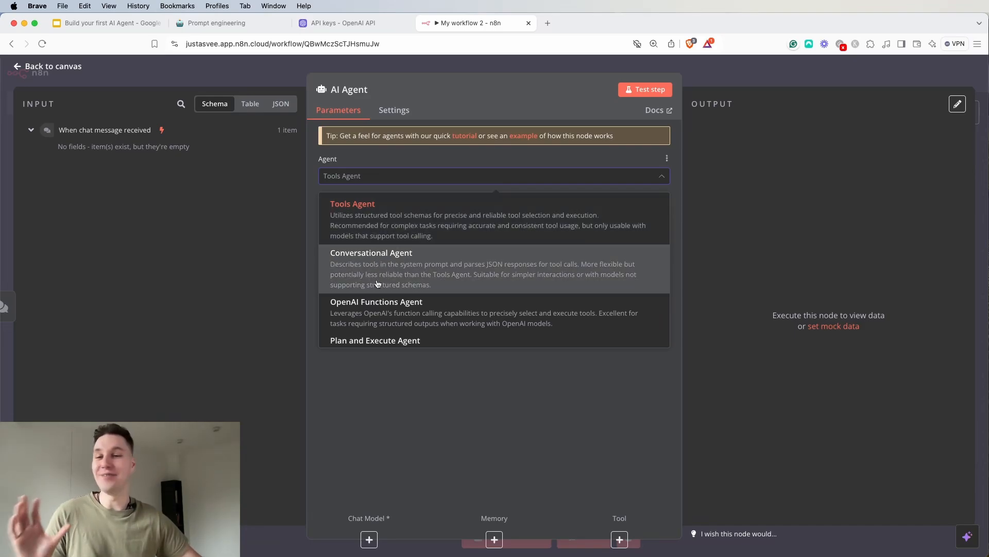
click(379, 233)
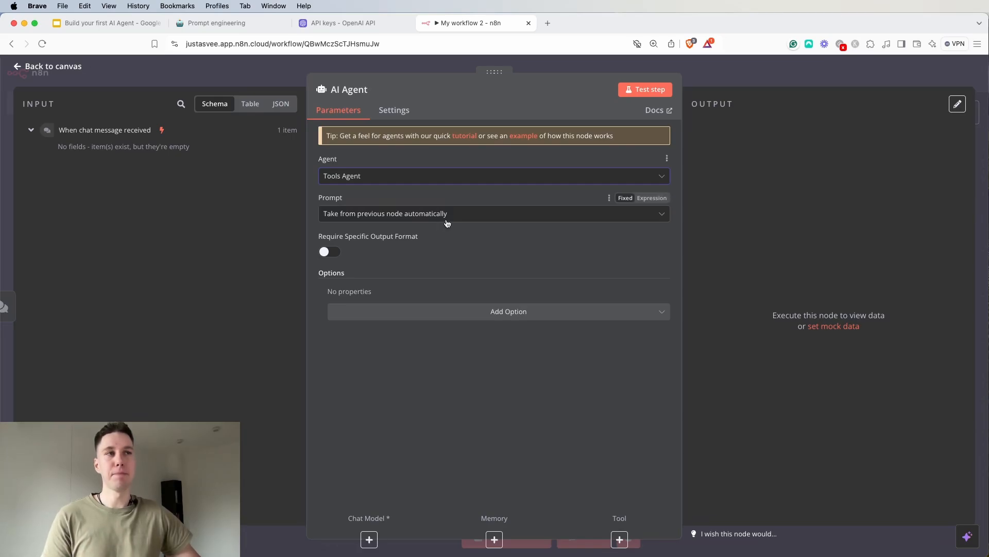
click(361, 62)
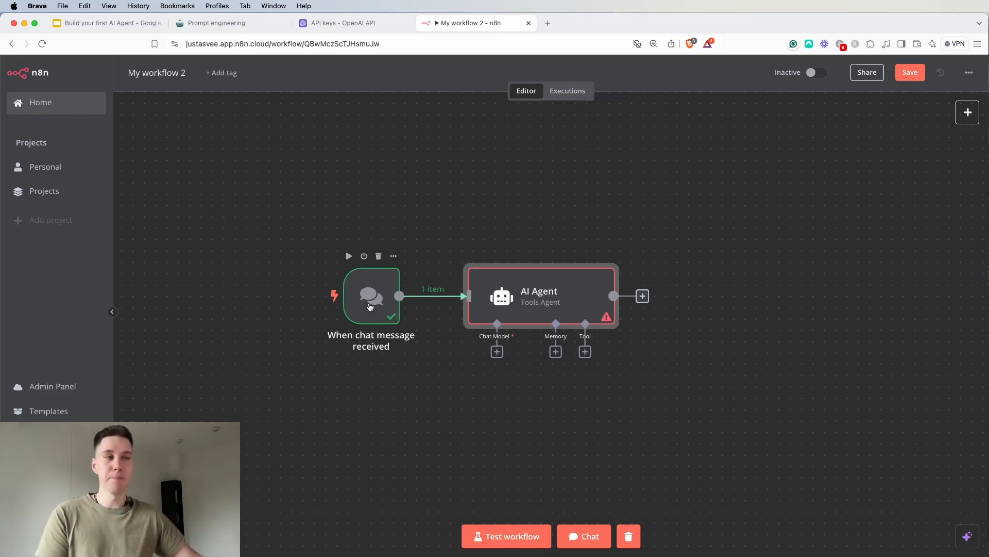
Switch the AI Agent's prompt source to Define below, and return it to Take from previous node automatically
double_click(583, 297)
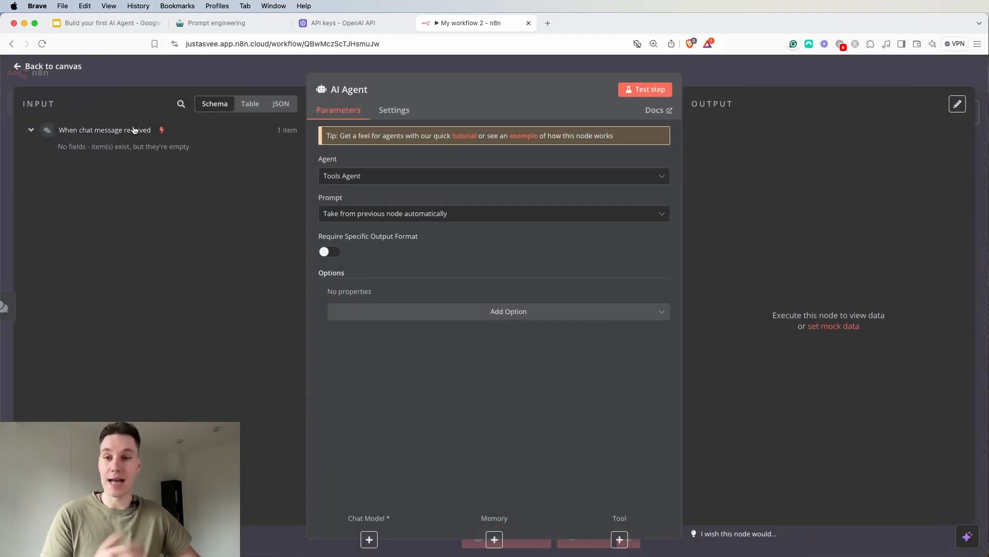
click(405, 213)
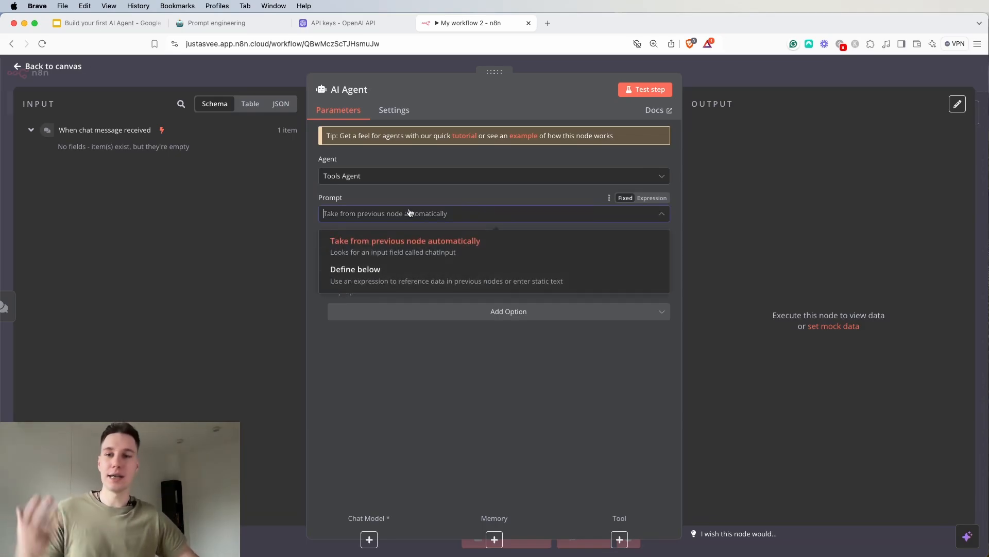
click(388, 279)
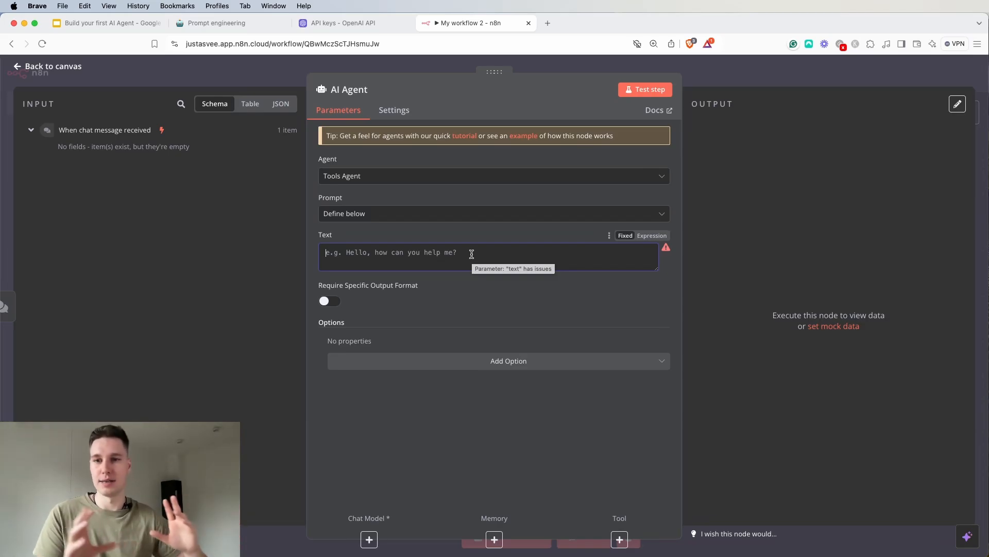
click(409, 232)
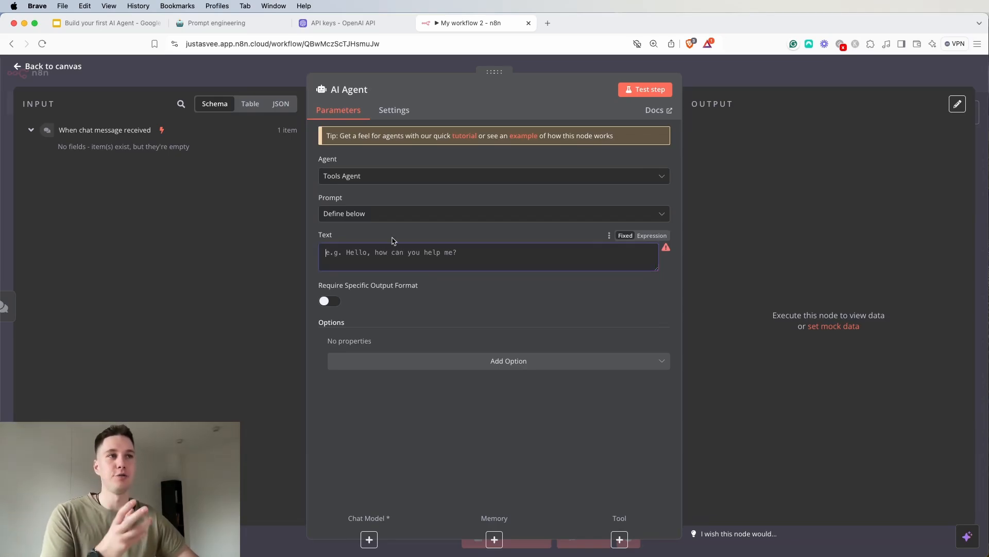
click(398, 221)
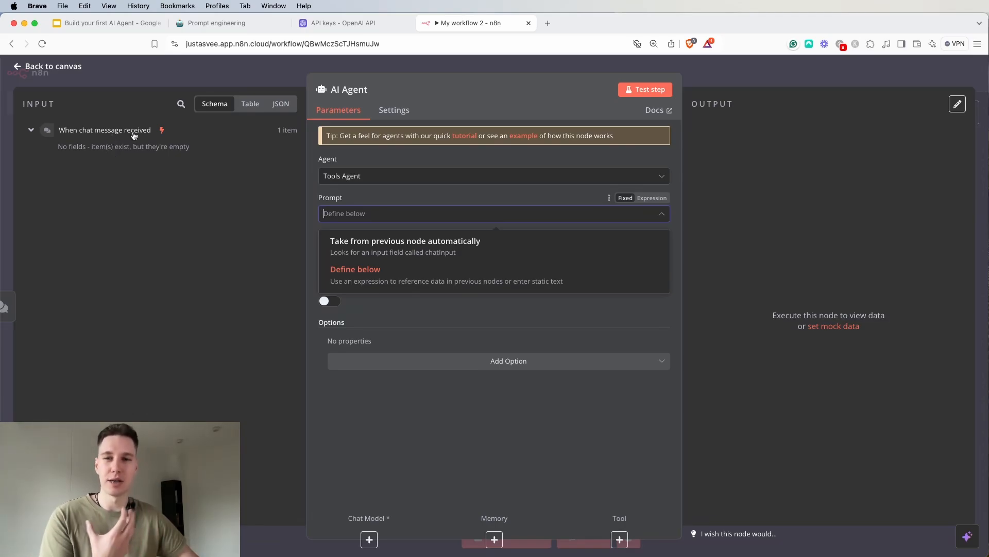
click(388, 253)
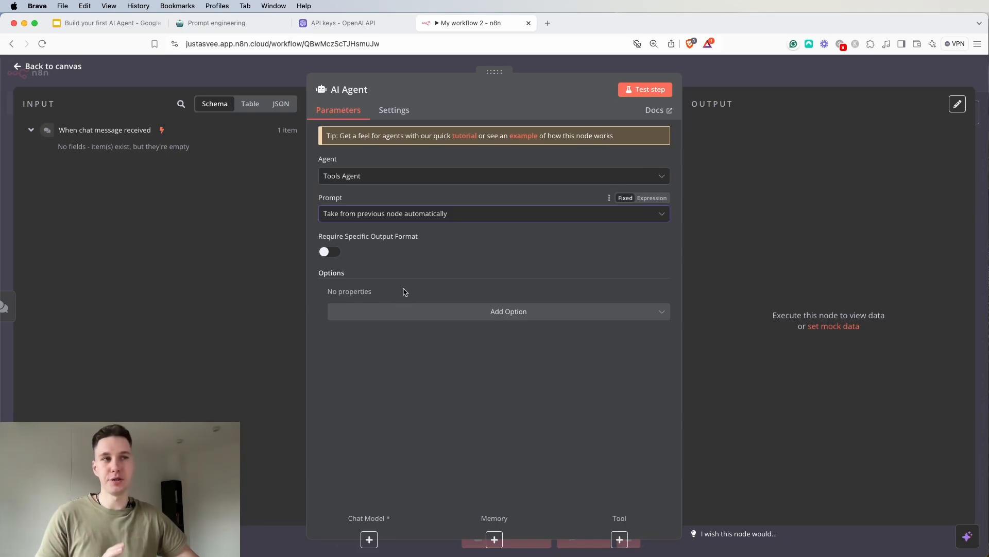
Add the System Message option to the AI Agent node
click(483, 312)
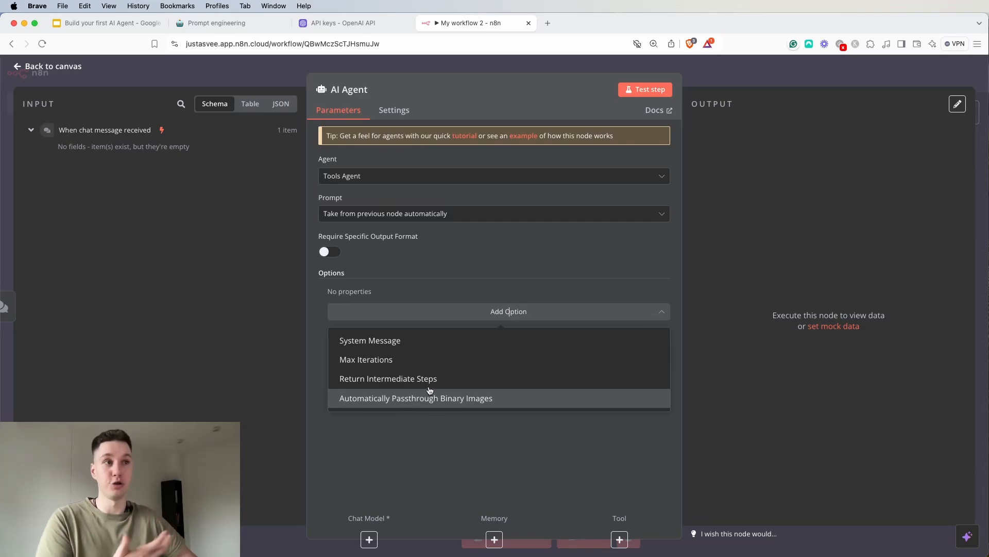
click(408, 345)
click(412, 341)
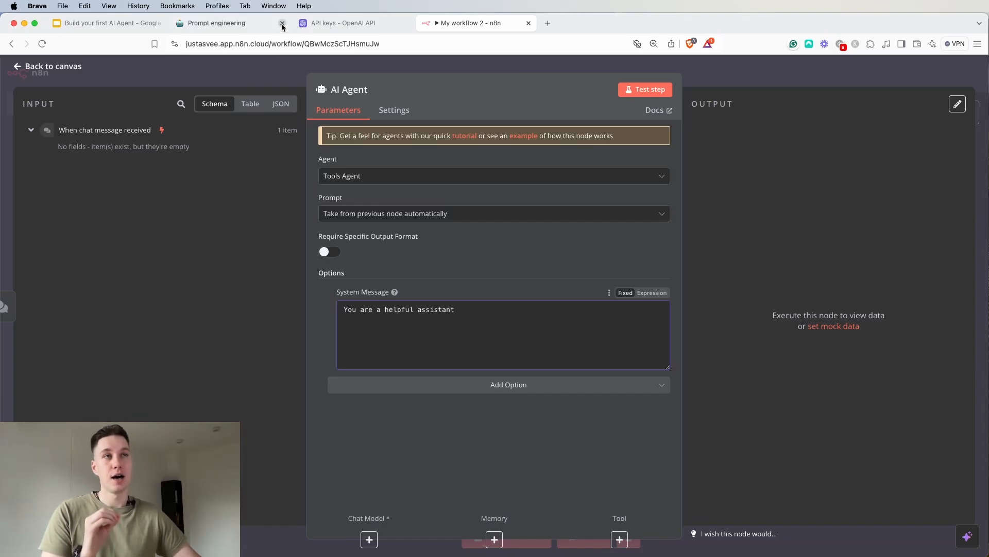
Switch to the Prompt engineering page in Notion and examine the Role/Persona and Objective sections of the AI Agent Structured Prompting Framework
click(217, 24)
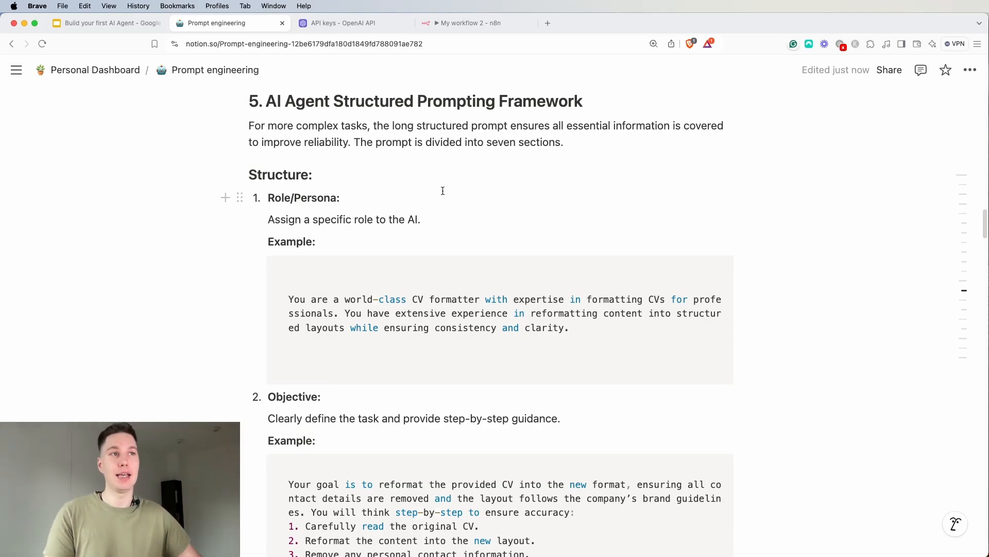
click(463, 22)
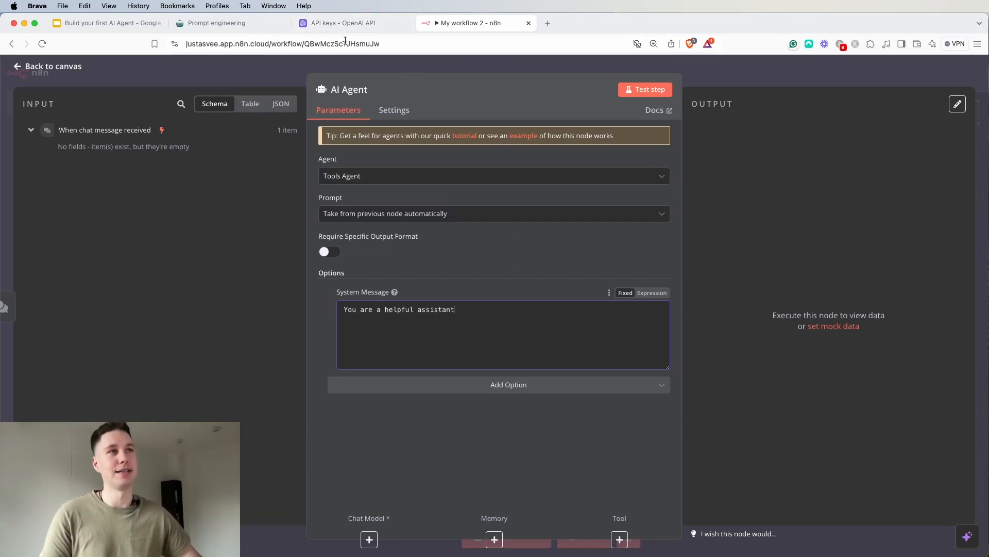
click(239, 26)
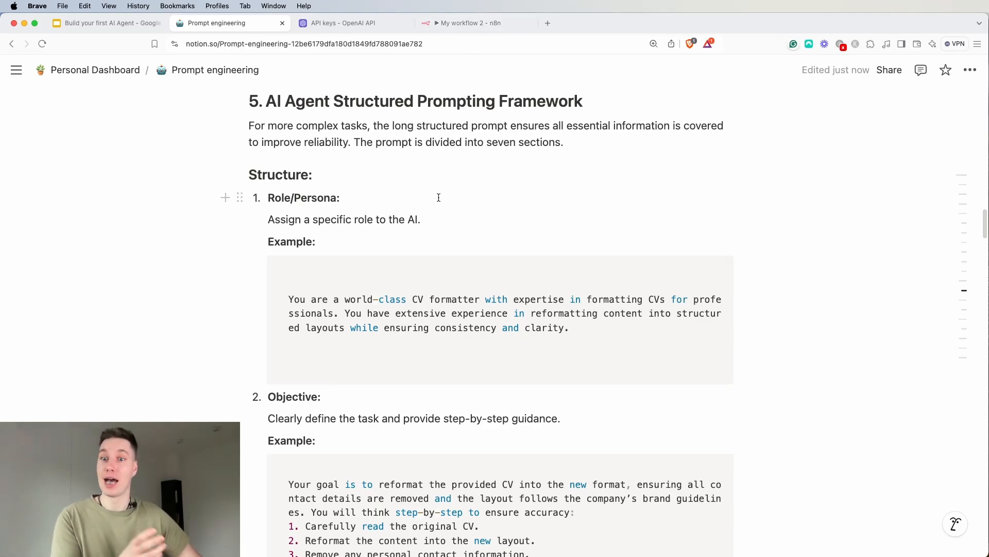
scroll(237, 270, down, 3)
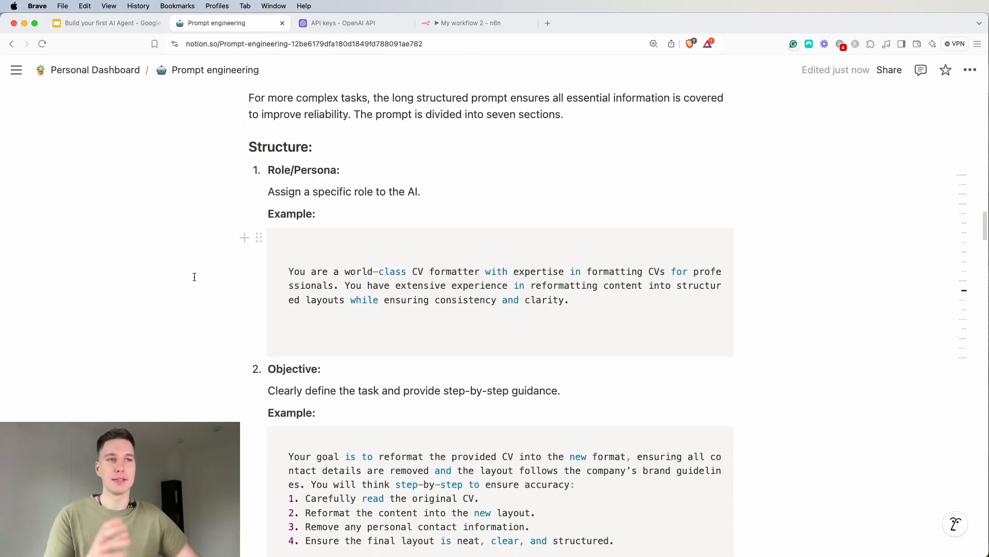
scroll(193, 274, down, 2)
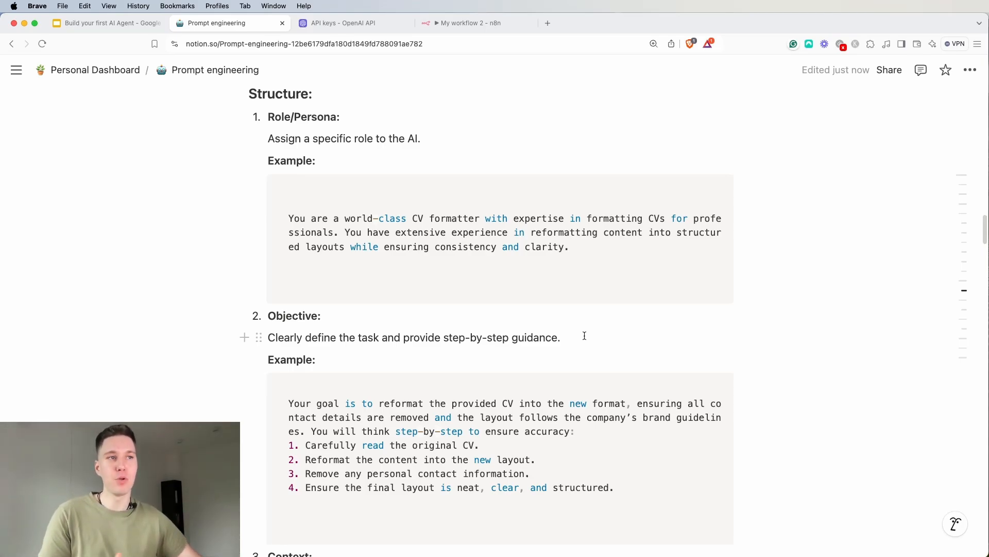
scroll(584, 336, down, 1)
scroll(513, 369, up, 1)
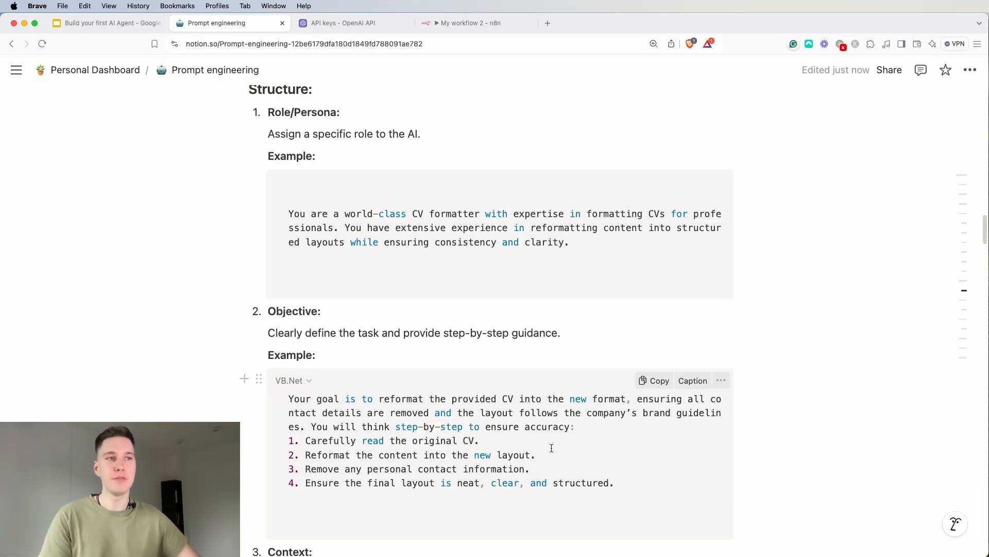
drag(380, 456, 536, 456)
drag(334, 469, 567, 472)
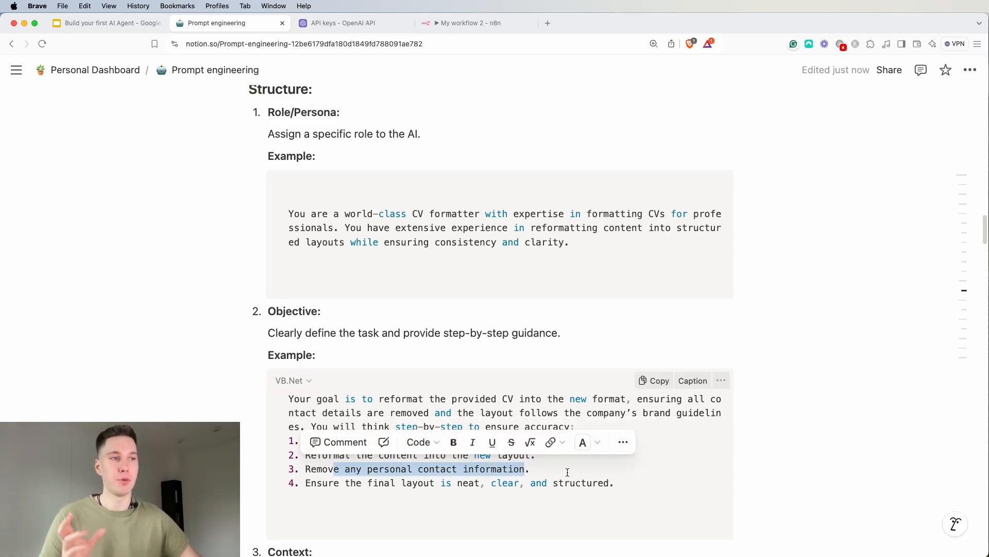
drag(330, 483, 654, 479)
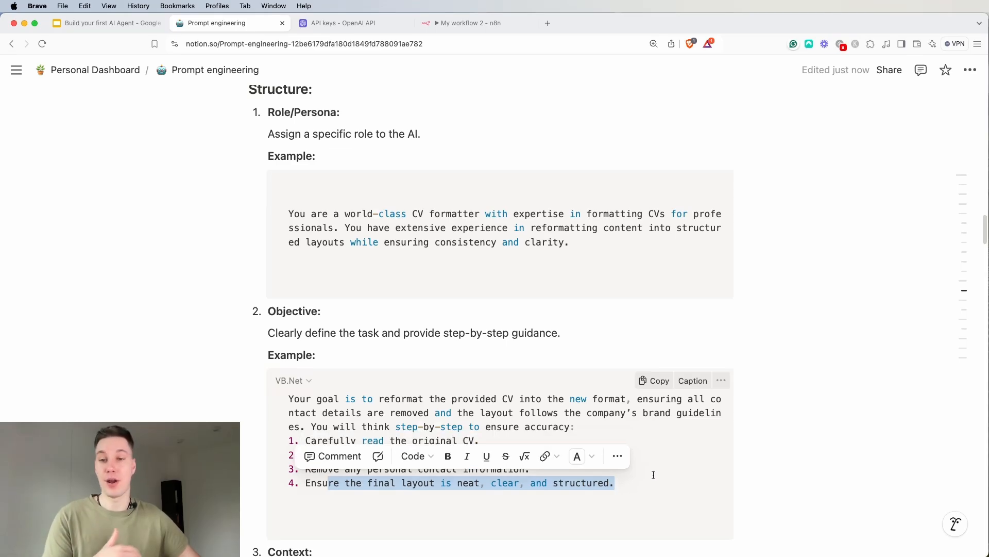
click(654, 481)
Study the Context and Instructions sections of the prompting framework, including their CV formatting examples
scroll(587, 431, down, 4)
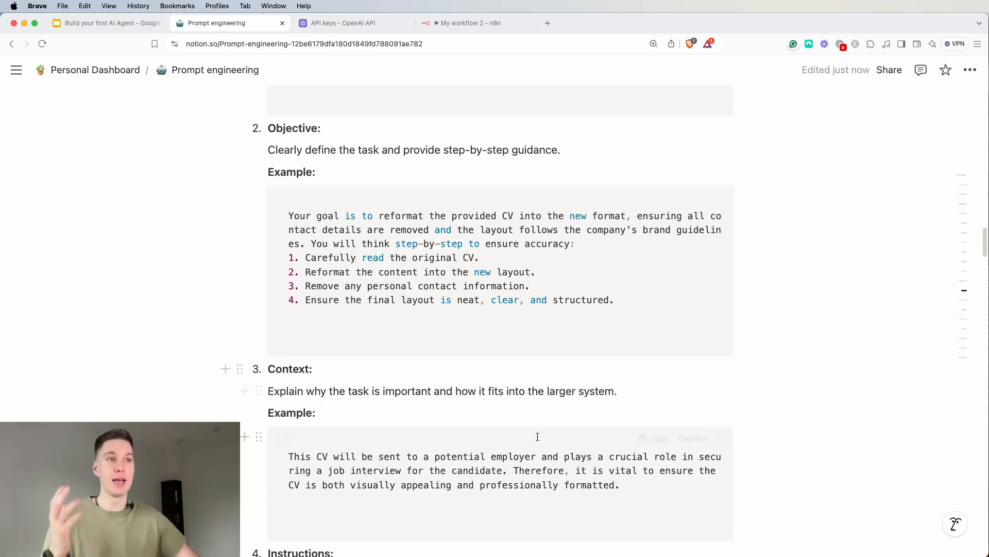
drag(355, 457, 727, 462)
drag(368, 469, 503, 470)
drag(563, 470, 701, 484)
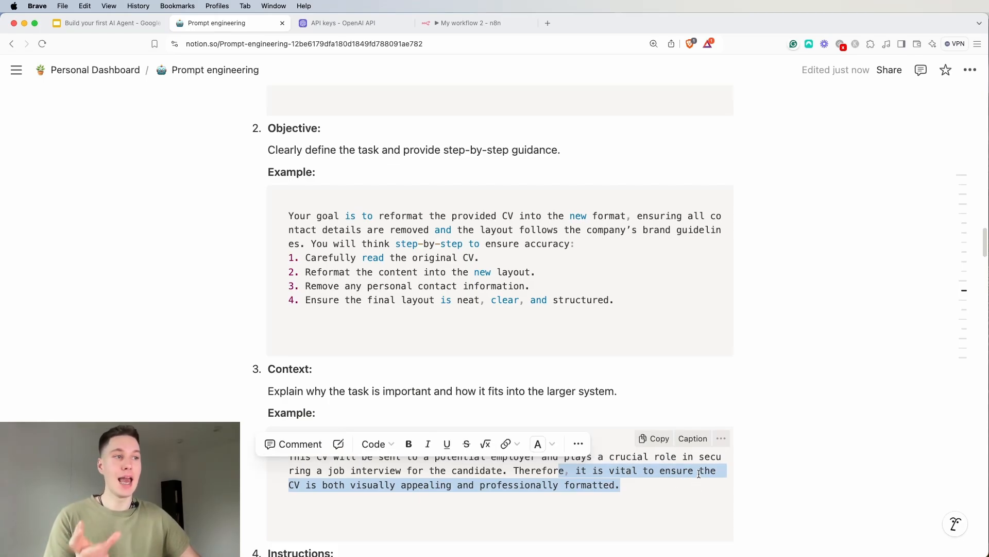
click(742, 470)
scroll(528, 424, down, 3)
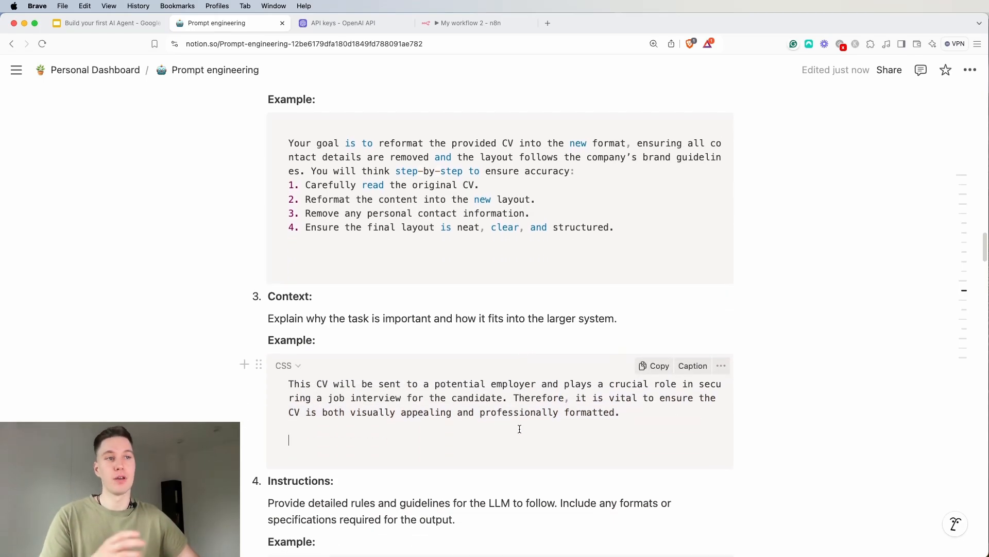
scroll(515, 427, down, 4)
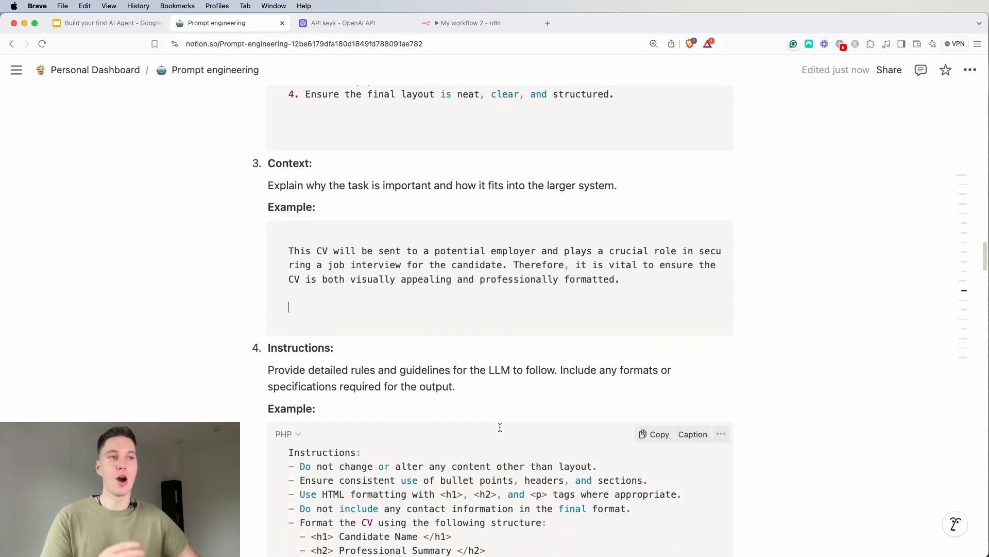
scroll(499, 428, down, 1)
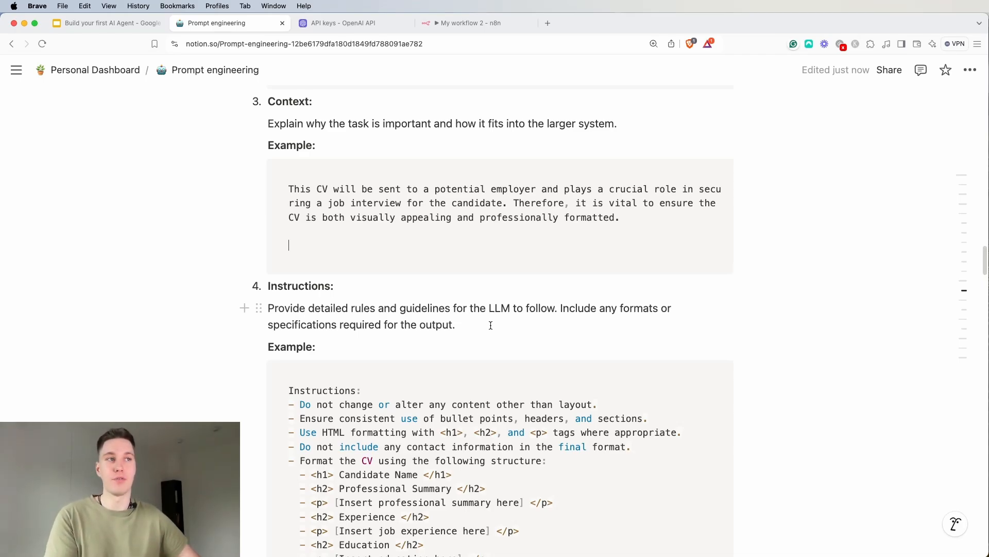
scroll(490, 324, down, 5)
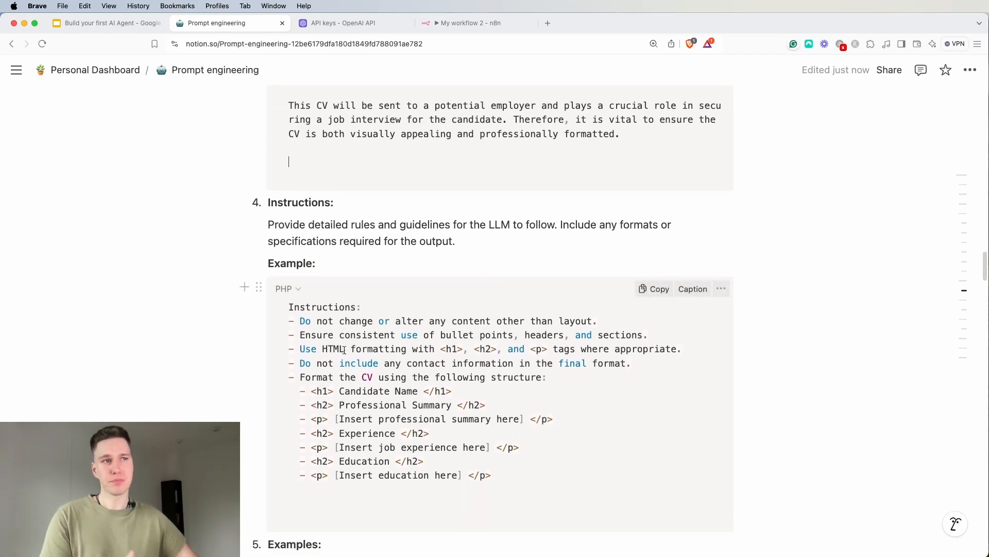
drag(288, 307, 523, 467)
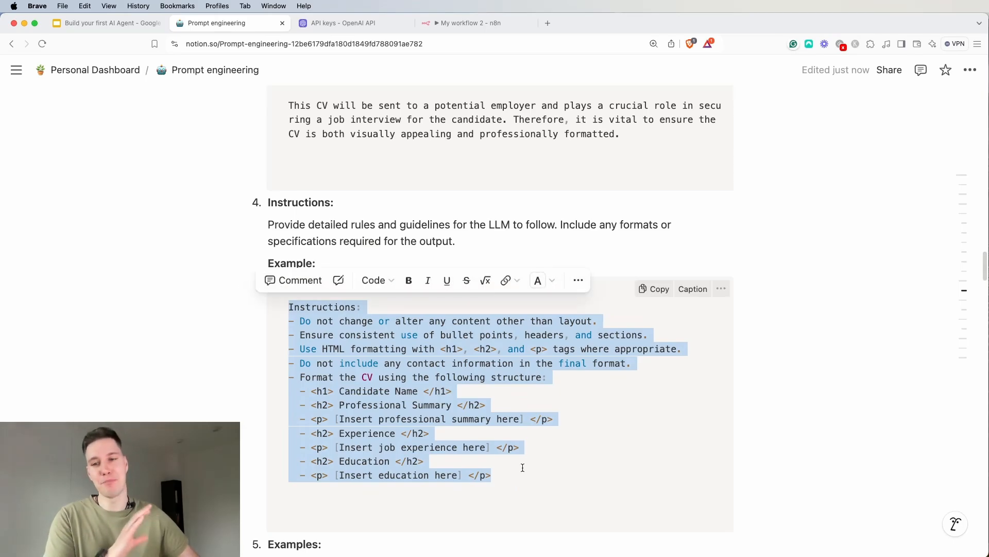
click(845, 369)
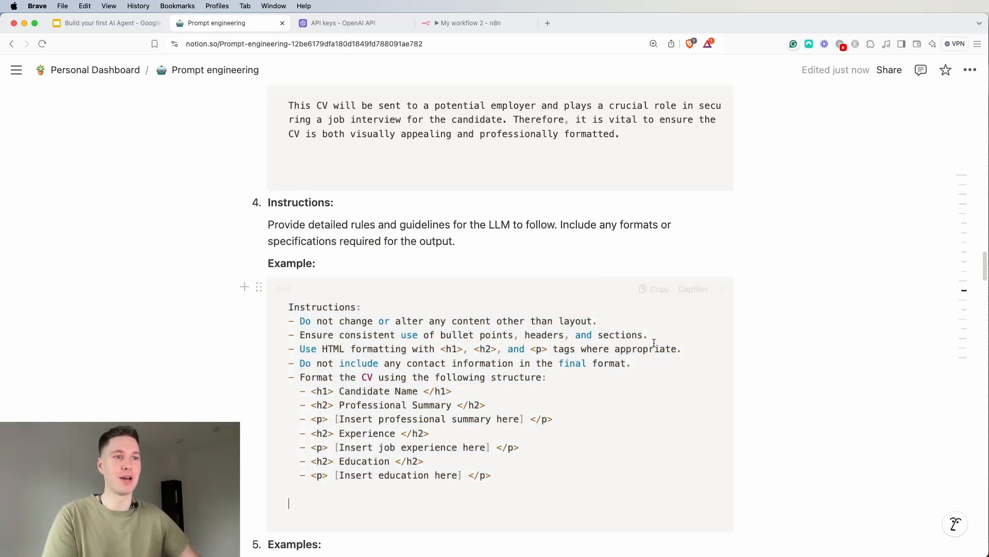
Recap the framework's earlier sections and examine the Examples section's sample input and output, plus the Variables and Notes sections
scroll(650, 344, down, 5)
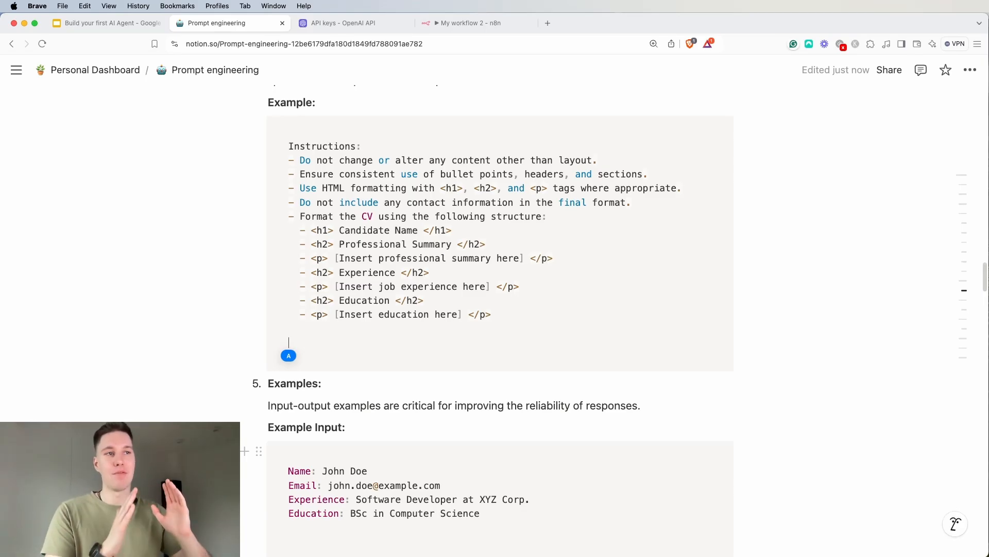
scroll(500, 320, up, 15)
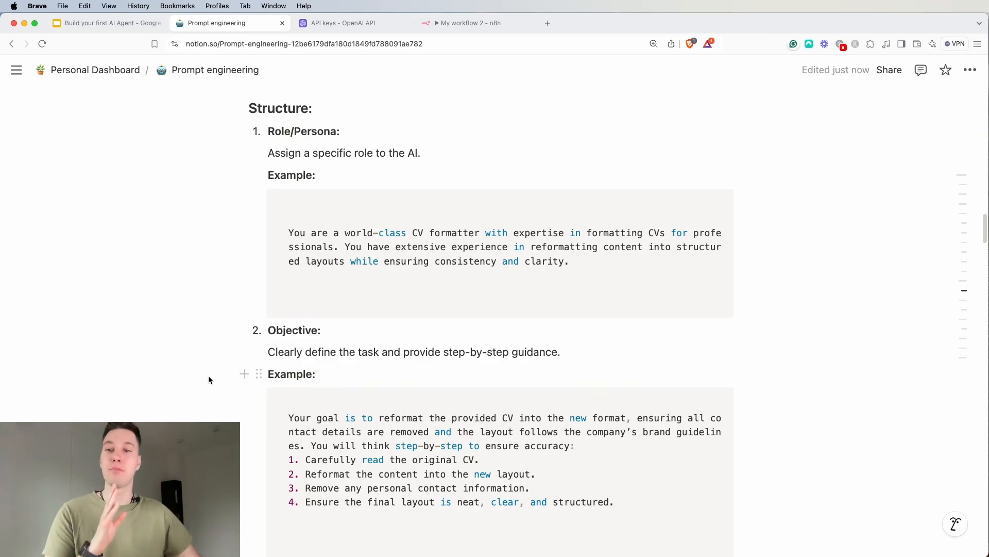
scroll(173, 365, down, 8)
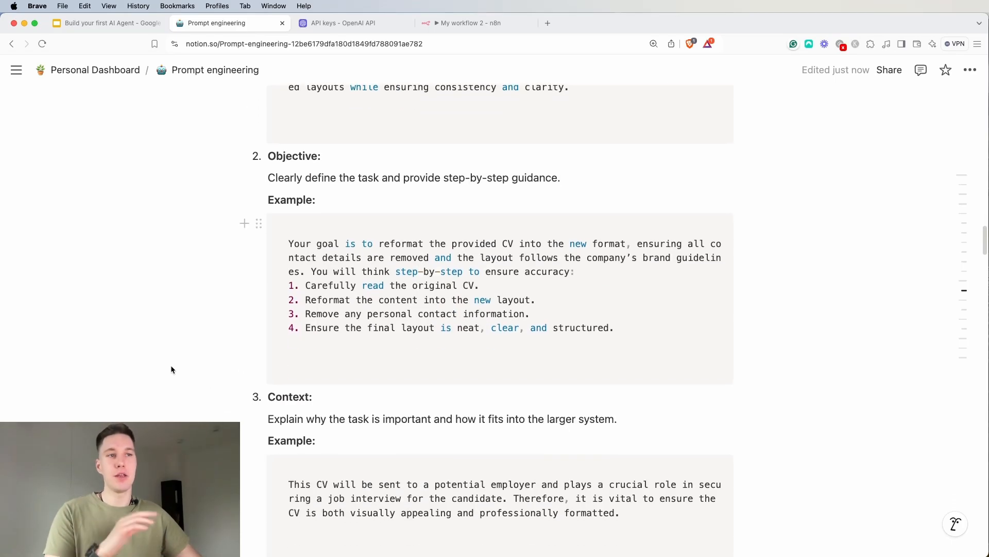
scroll(171, 366, down, 8)
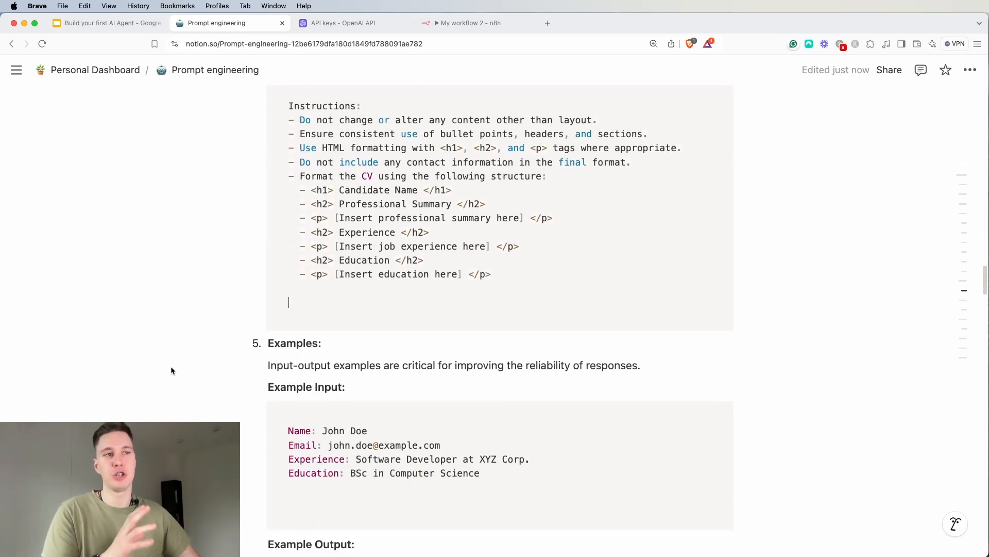
scroll(171, 366, down, 1)
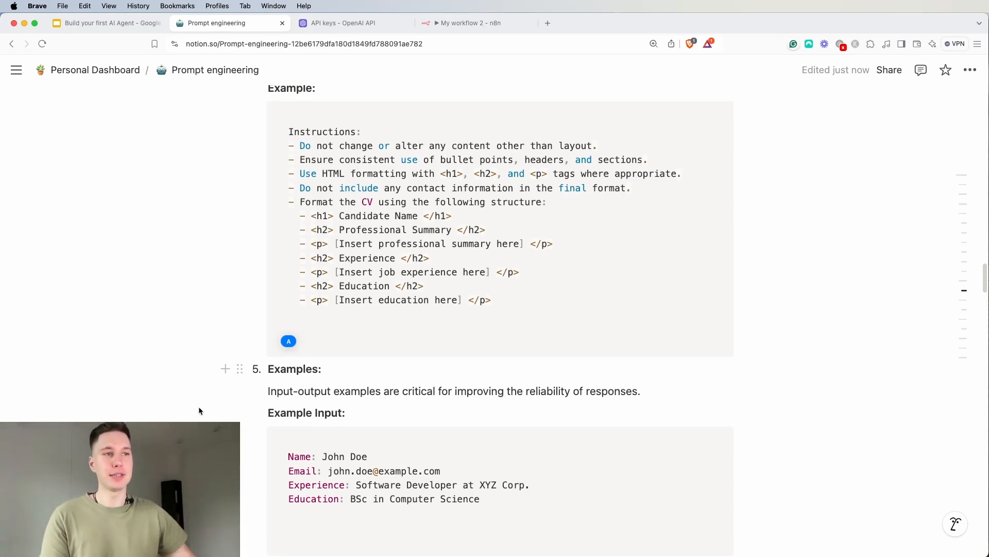
drag(302, 457, 457, 498)
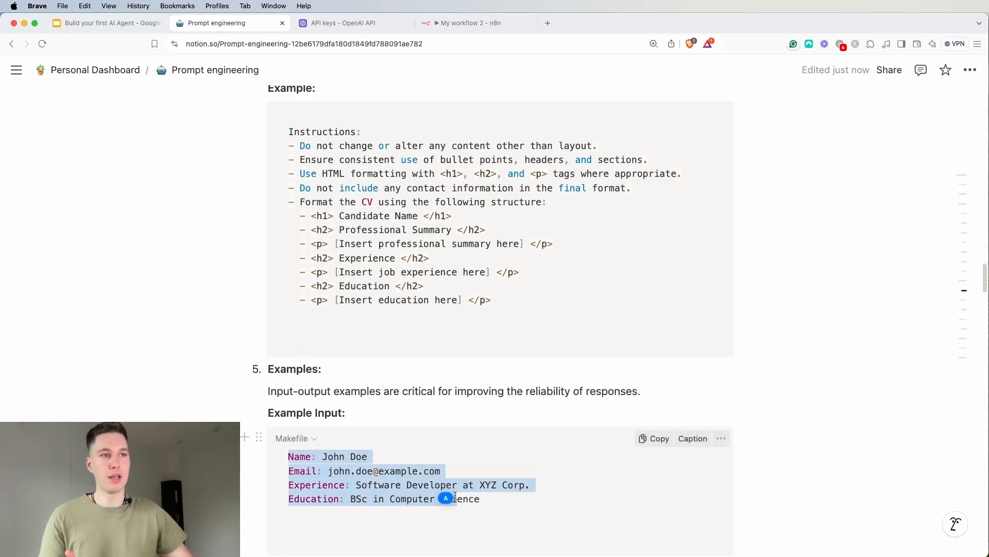
scroll(457, 463, down, 3)
scroll(440, 420, down, 1)
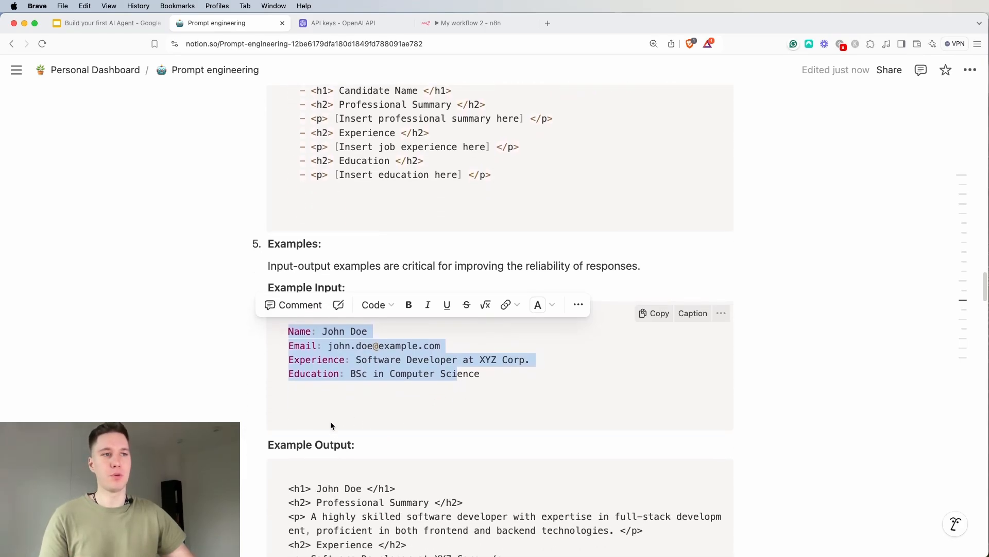
scroll(306, 496, down, 2)
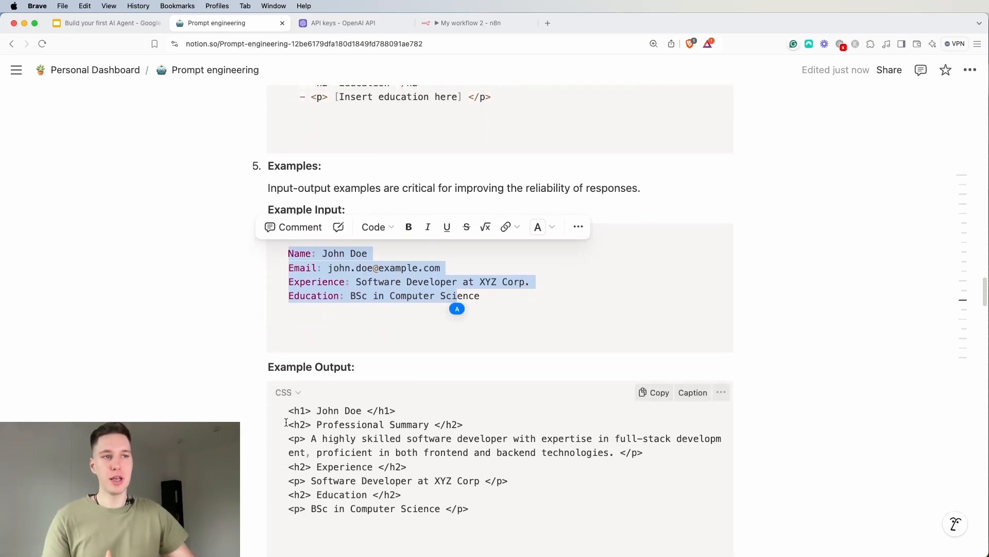
drag(300, 411, 481, 505)
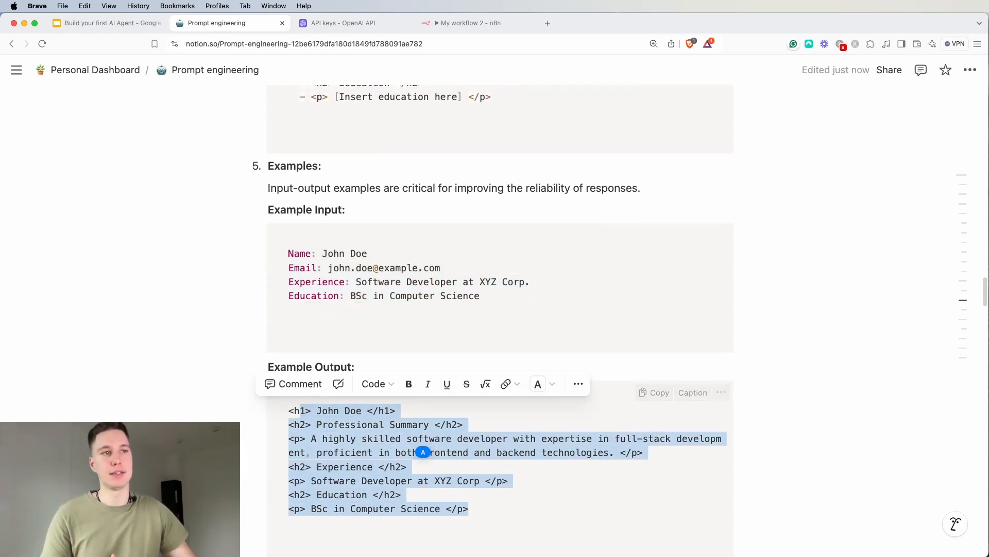
click(287, 411)
scroll(287, 410, down, 5)
scroll(242, 430, down, 1)
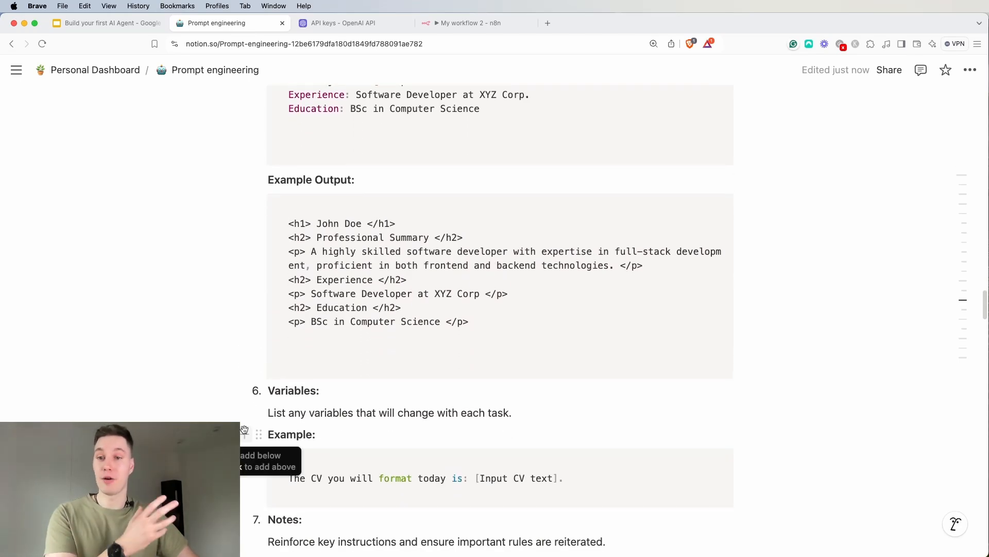
scroll(250, 397, down, 4)
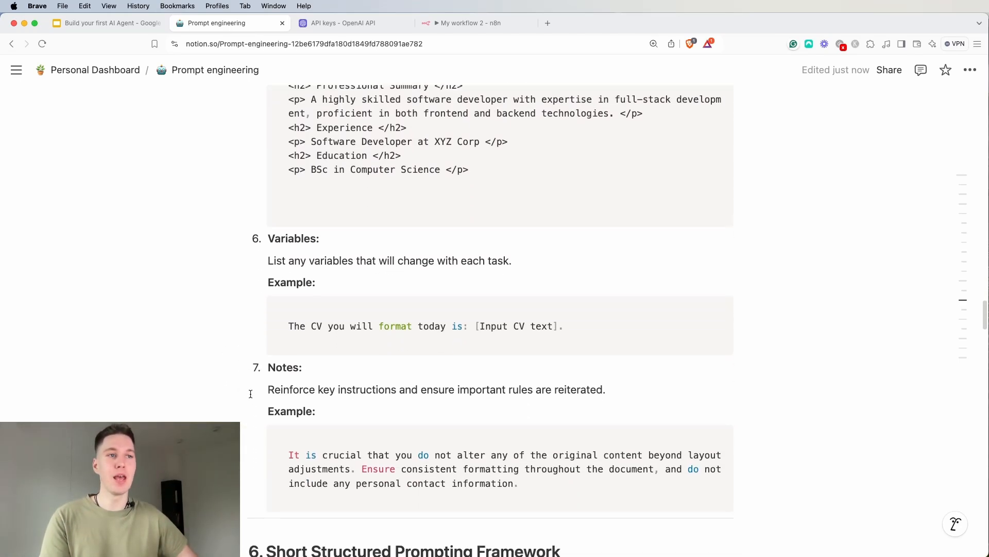
scroll(216, 389, up, 1)
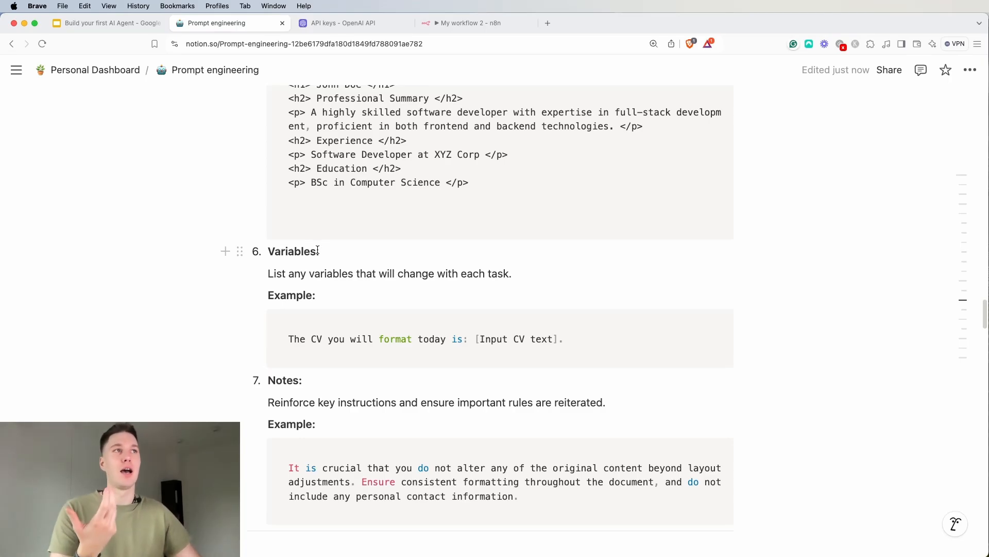
Switch back to n8n, review the AI Agent's System Message text, and return to the canvas
click(453, 25)
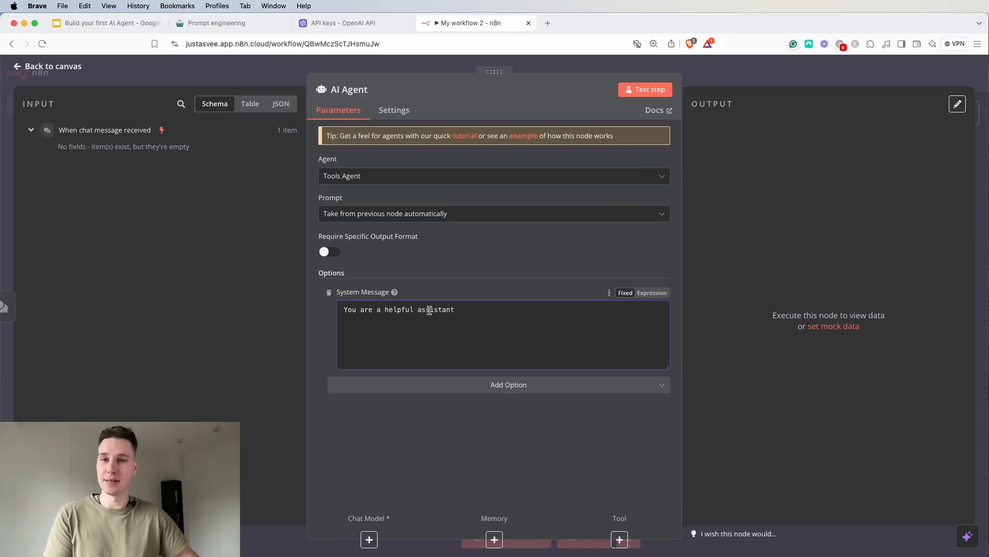
drag(454, 309, 342, 310)
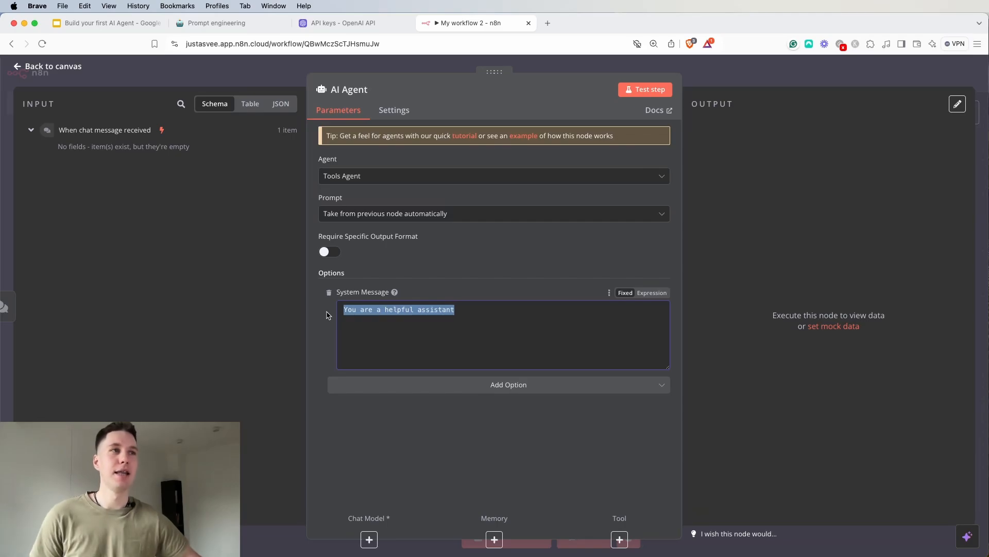
click(543, 68)
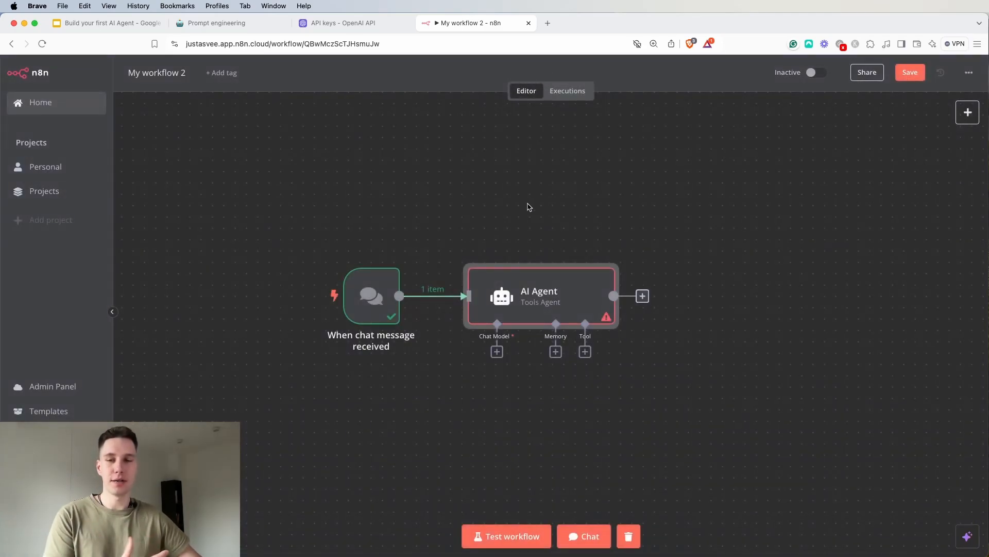
Send the test message "hello" to the AI Agent in the workflow chat and close the chat window
click(579, 537)
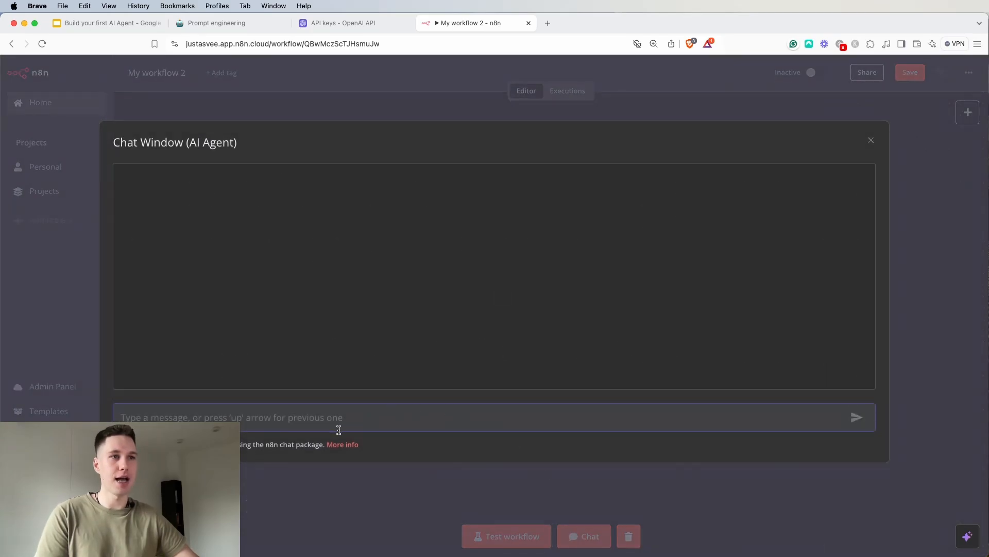
text(he)
key(Return)
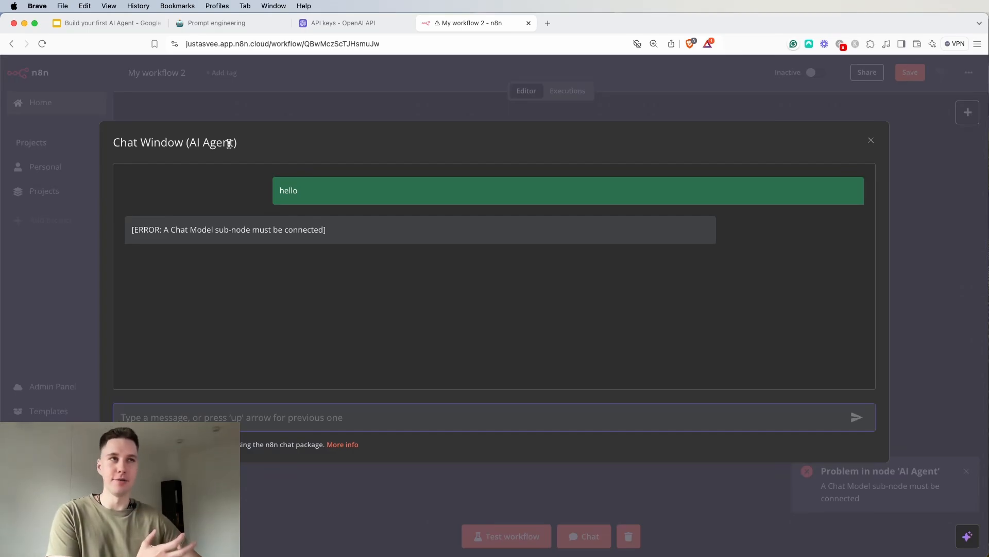
click(242, 117)
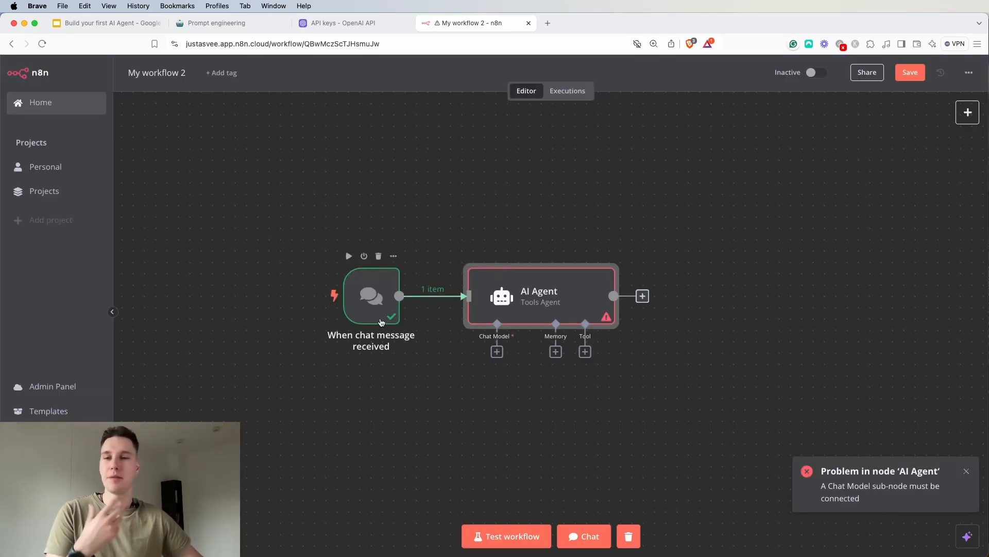
Open the AI Agent node and review its System Message alongside the incoming chat data
double_click(517, 304)
drag(494, 309, 366, 302)
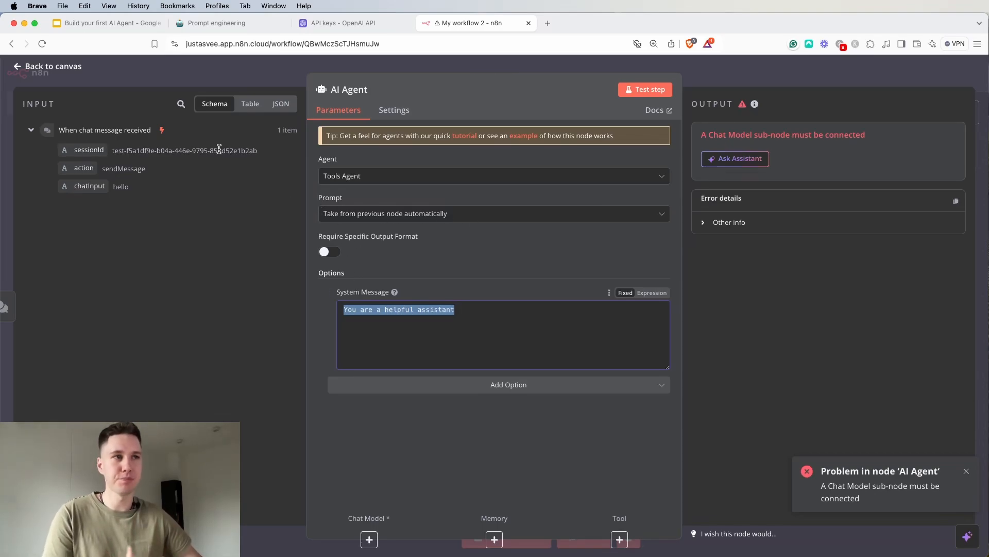
Return to the canvas and attach an OpenAI Chat Model to the AI Agent's Chat Model connector
click(791, 77)
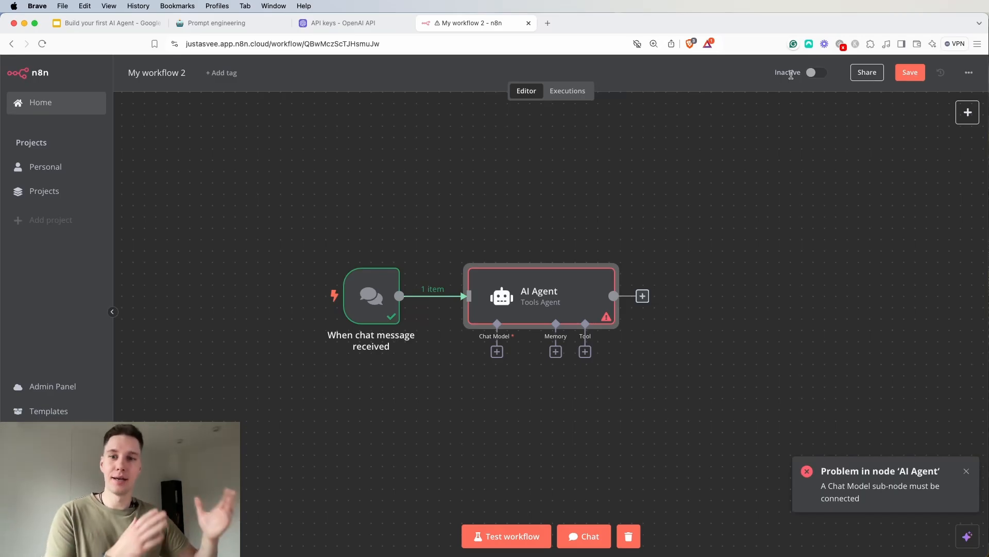
click(496, 357)
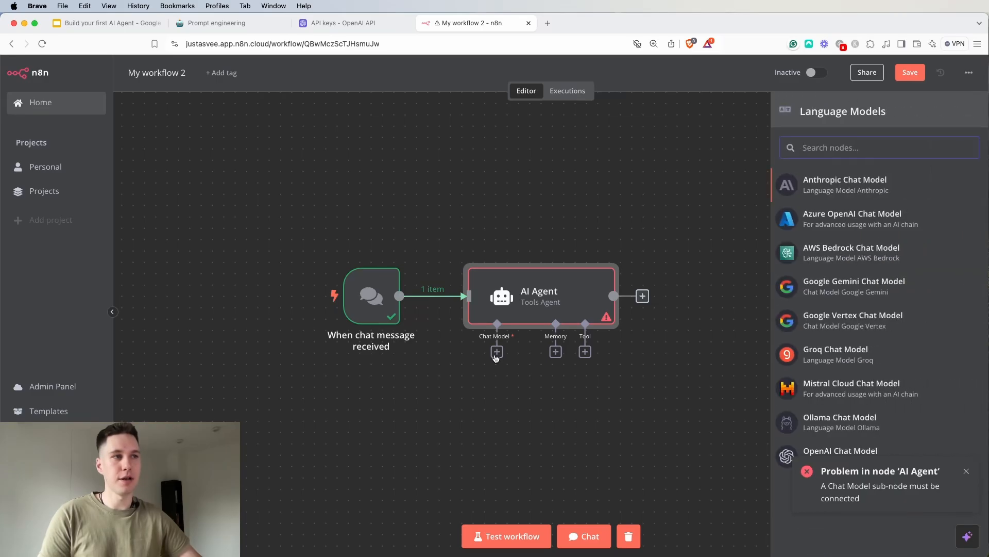
click(966, 475)
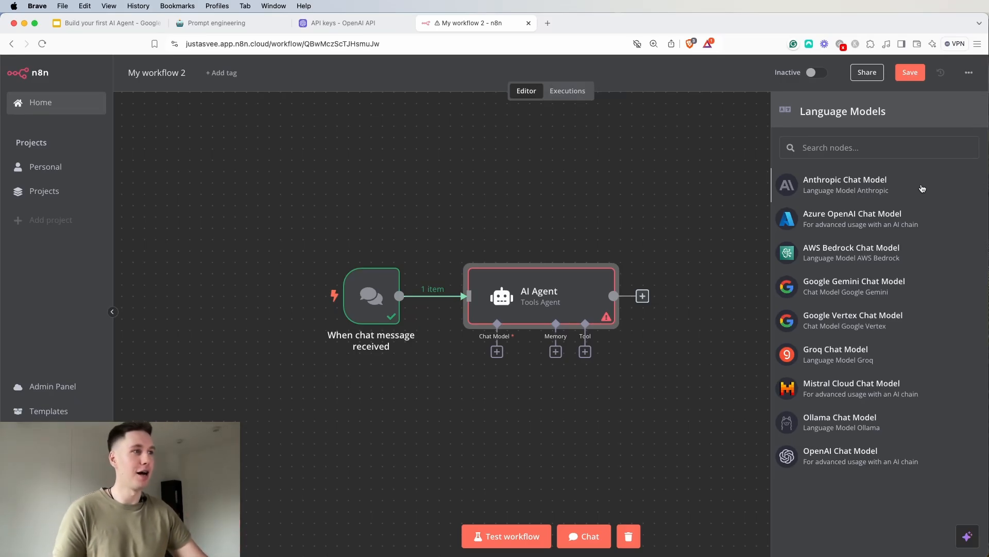
click(921, 460)
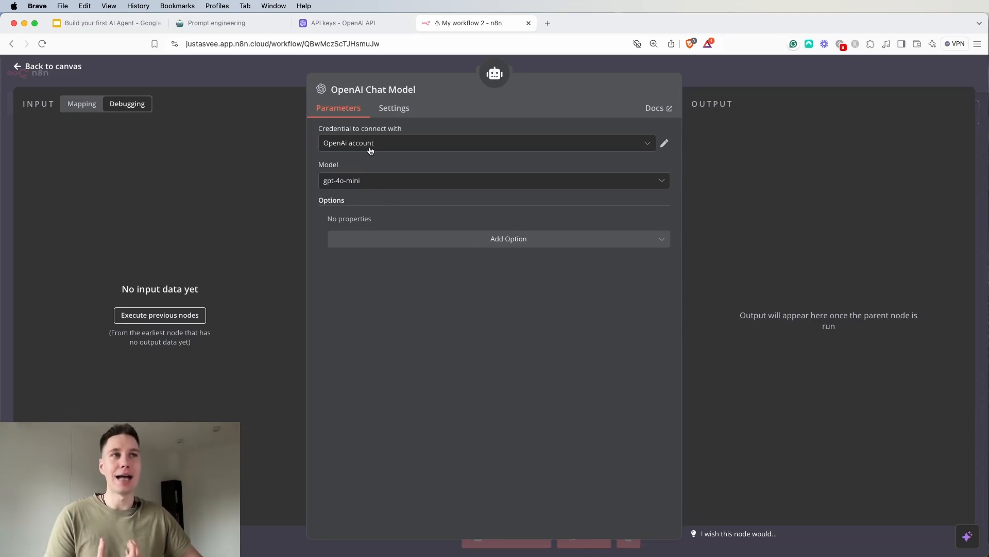
Review the OpenAi account credential's API Key field, and switch to the OpenAI platform to examine its API keys page
click(664, 146)
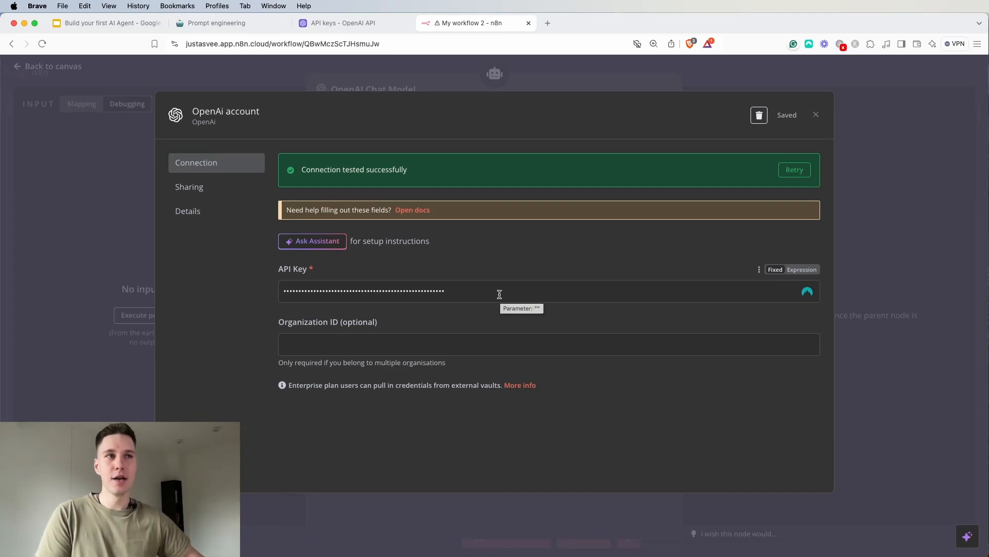
drag(478, 293, 282, 289)
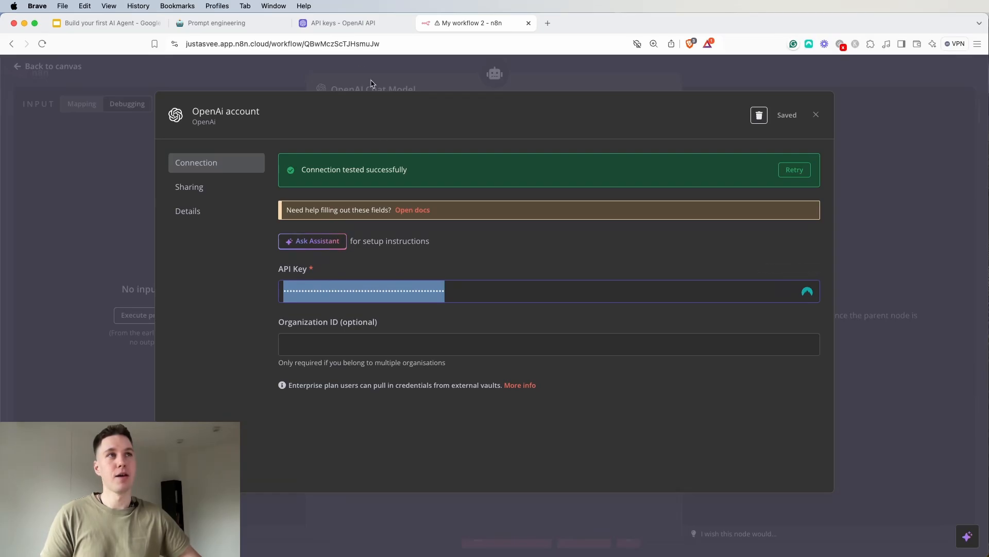
click(344, 22)
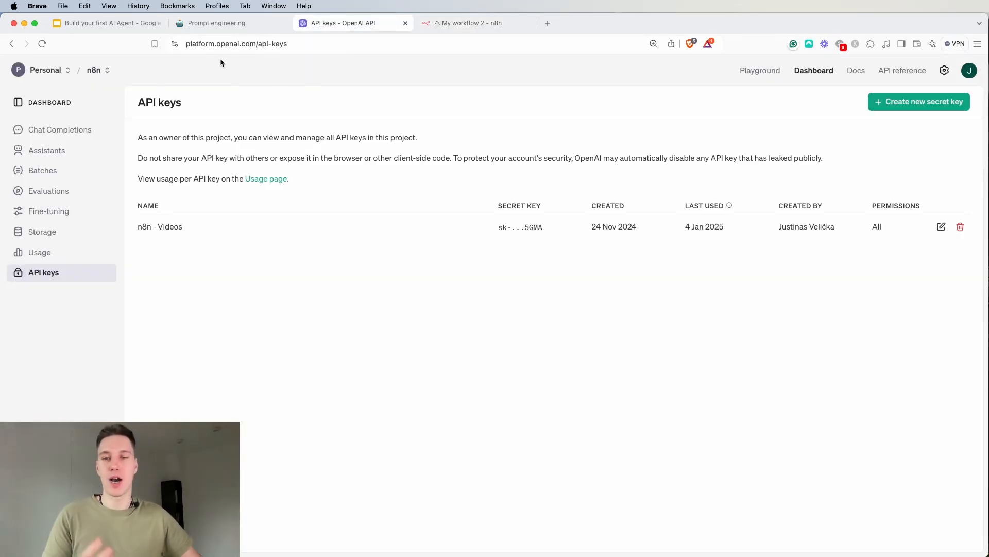
drag(241, 45, 255, 45)
drag(334, 45, 187, 44)
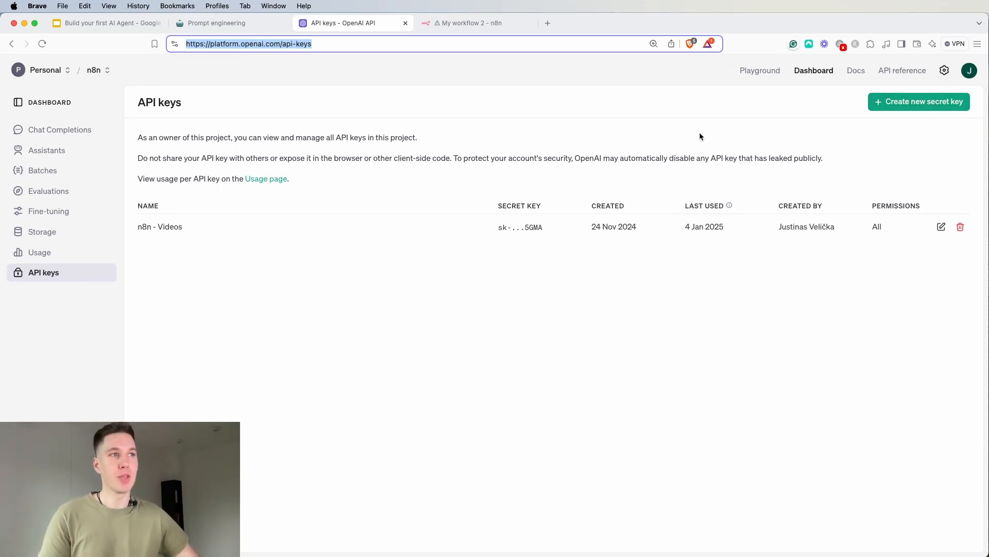
drag(496, 228, 542, 227)
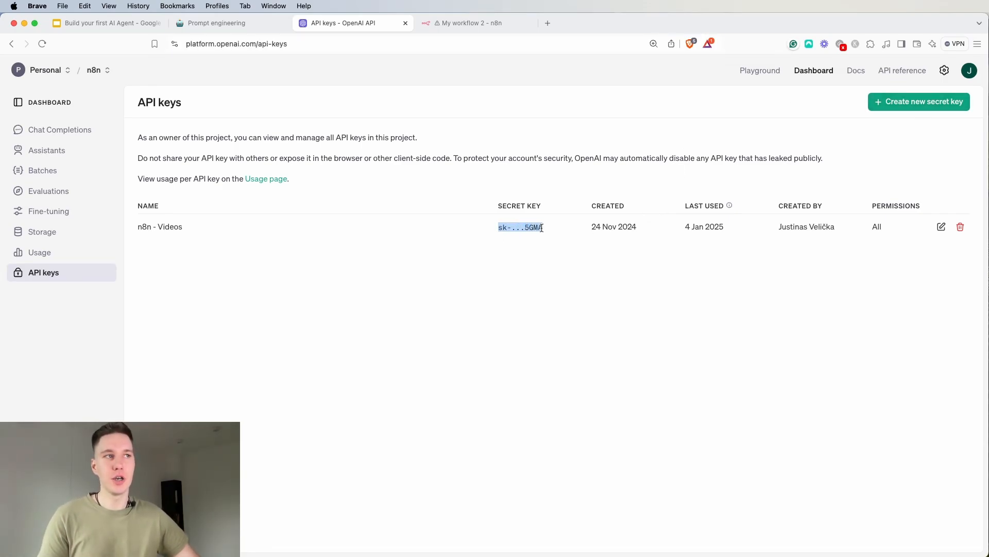
click(520, 269)
drag(498, 227, 545, 229)
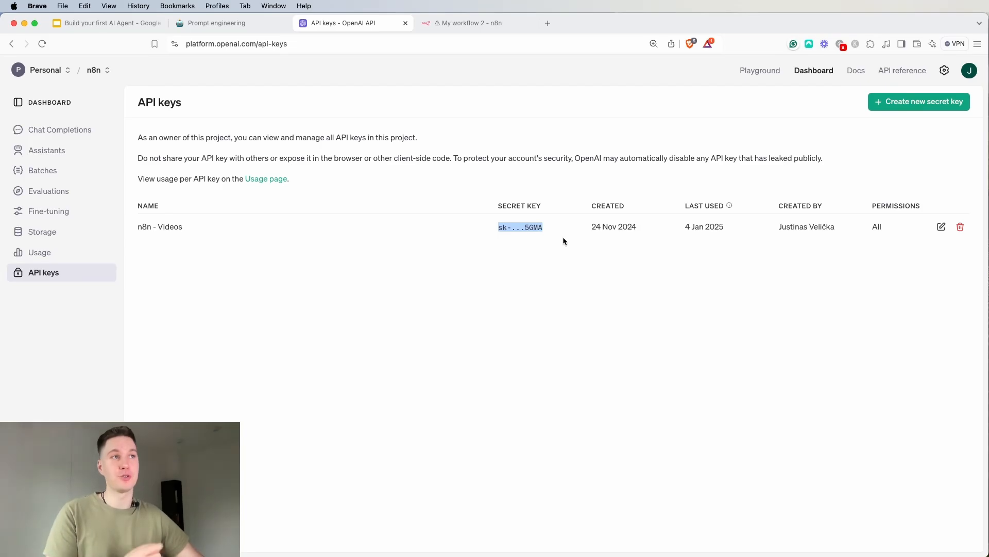
Switch back to n8n, recheck the saved OpenAi account credential, and return to the OpenAI Chat Model settings
click(479, 24)
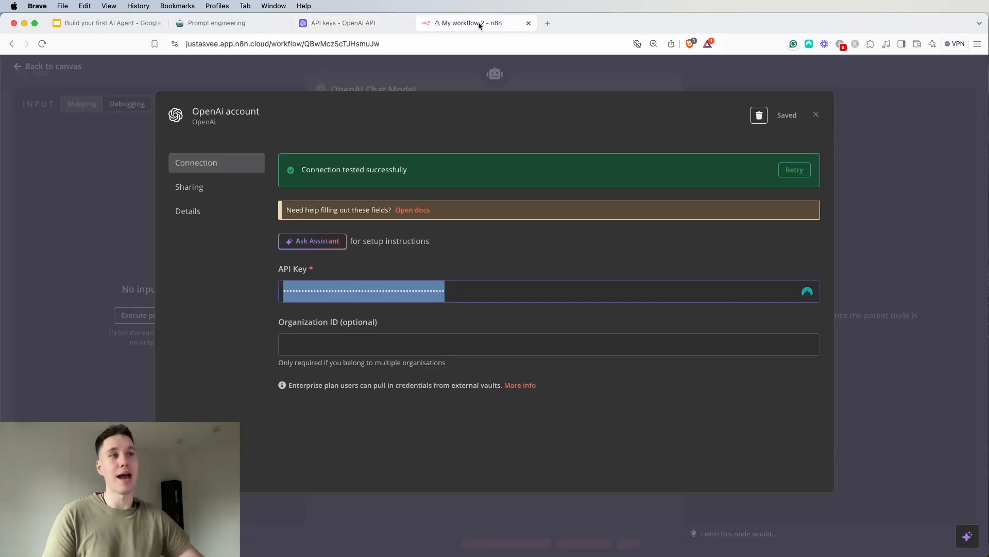
click(505, 259)
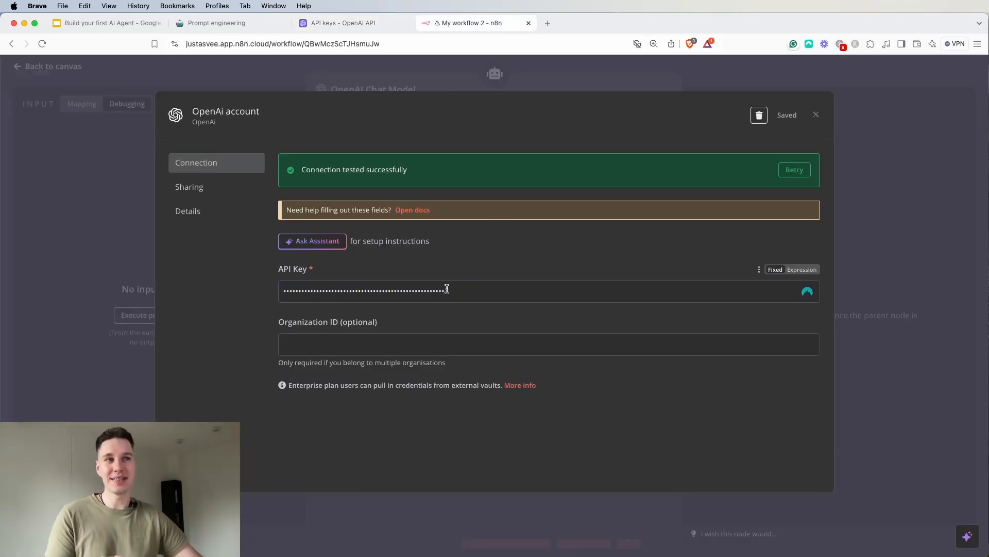
click(815, 115)
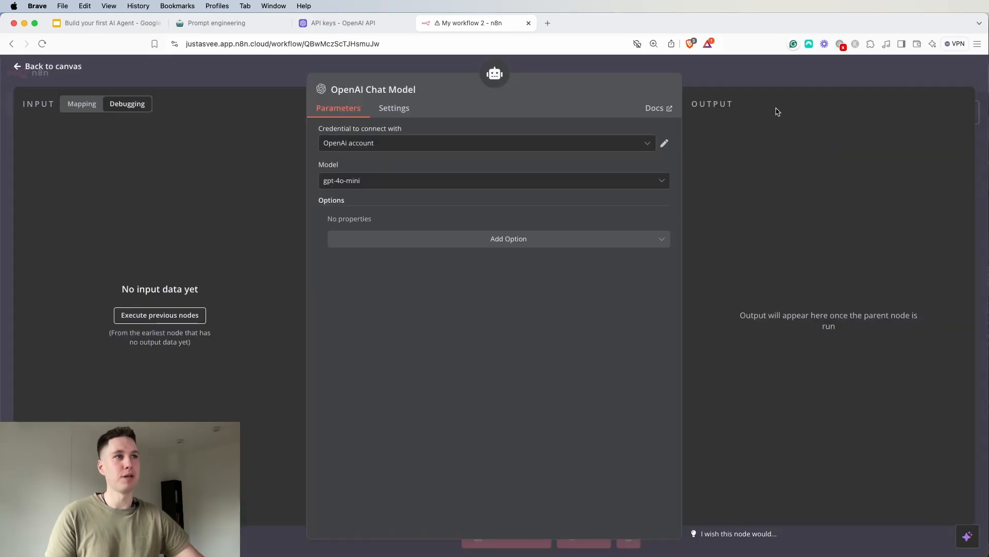
click(665, 142)
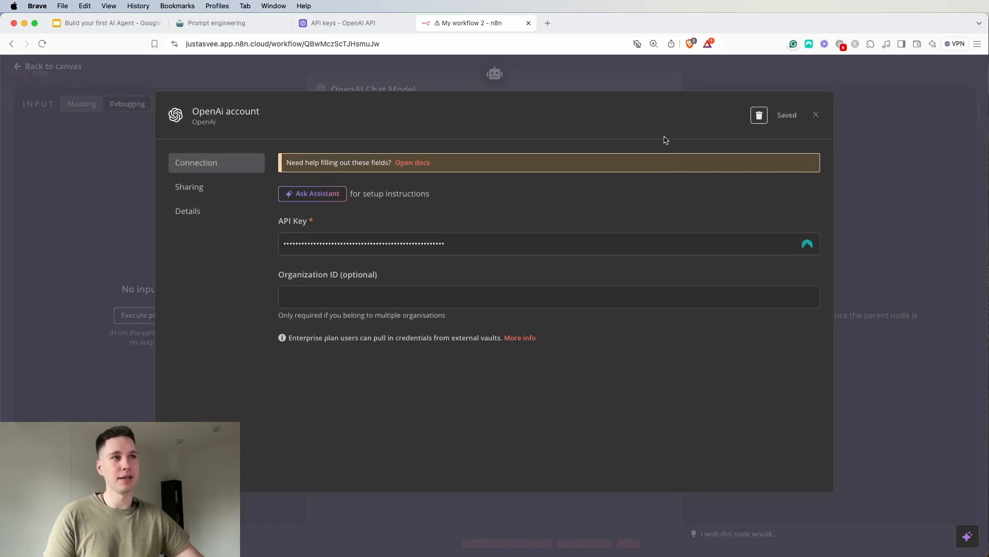
click(821, 115)
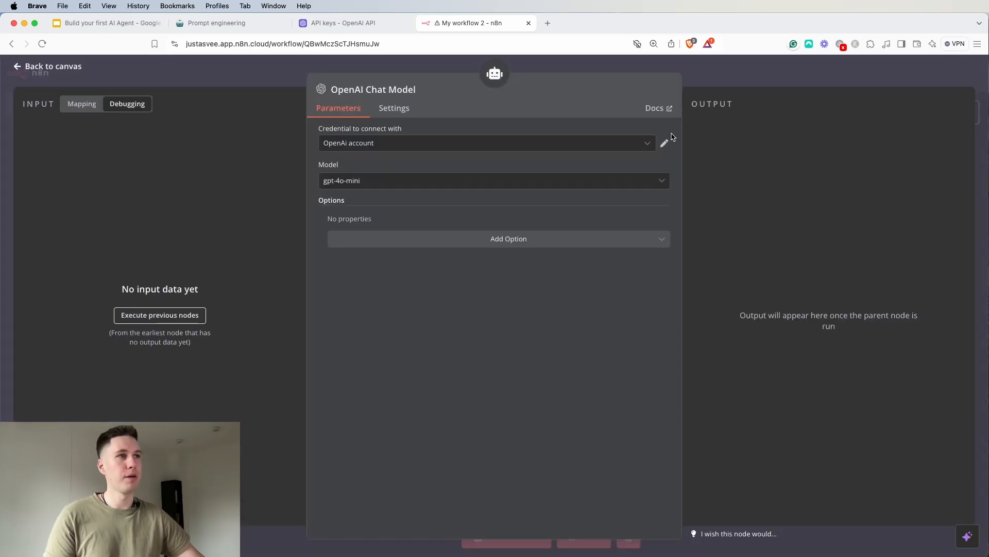
View the blank form for creating a new OpenAI credential and close it
click(623, 147)
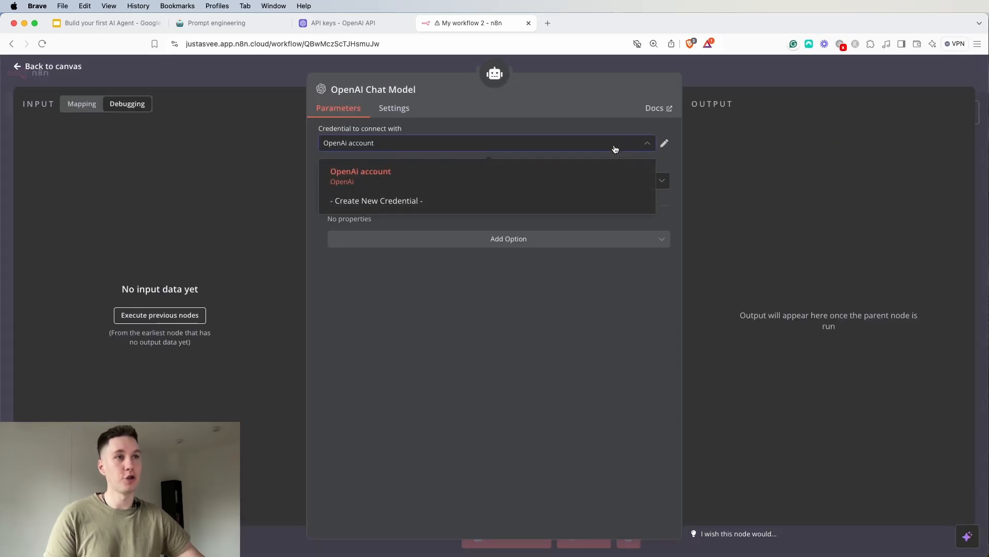
click(377, 201)
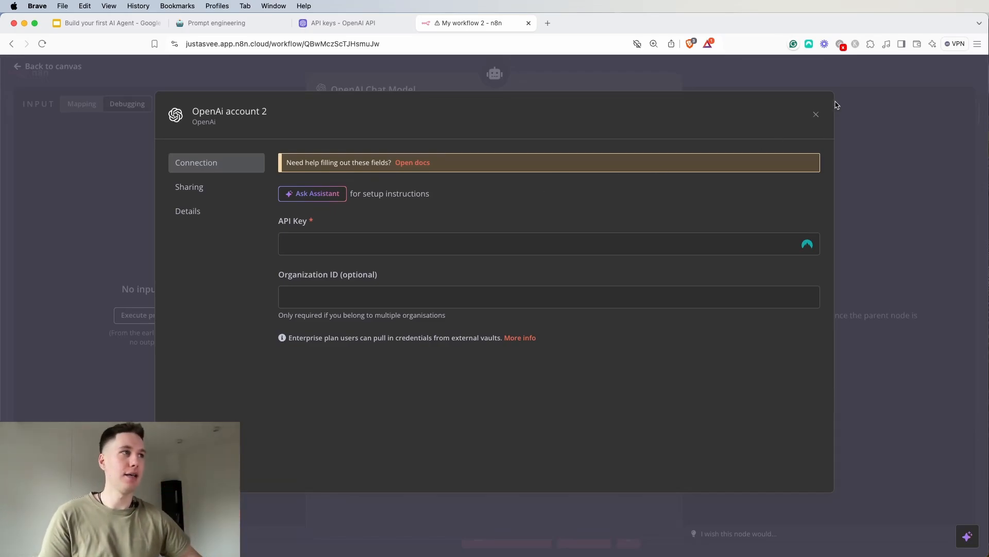
click(818, 115)
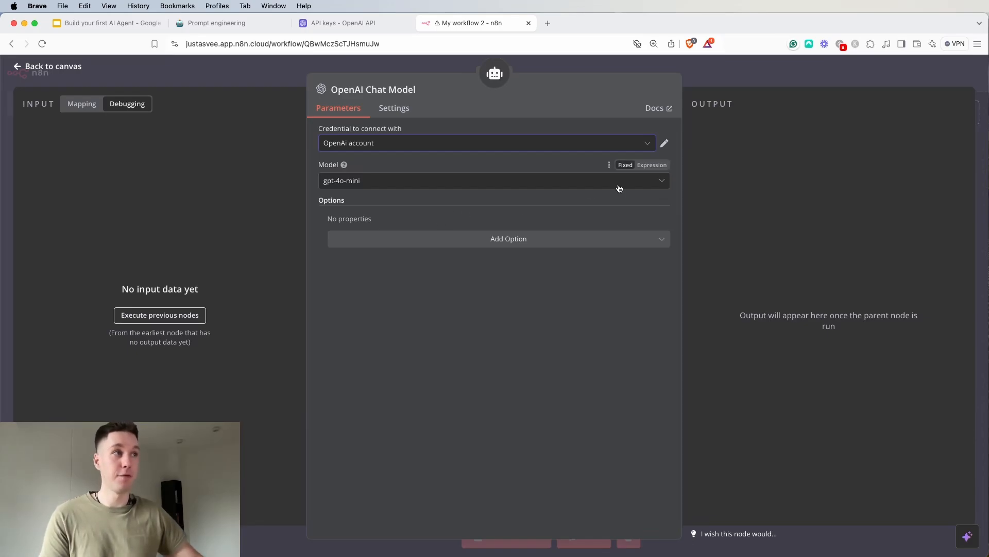
Browse the available OpenAI models and select gpt-4o-mini for the chat model
click(664, 183)
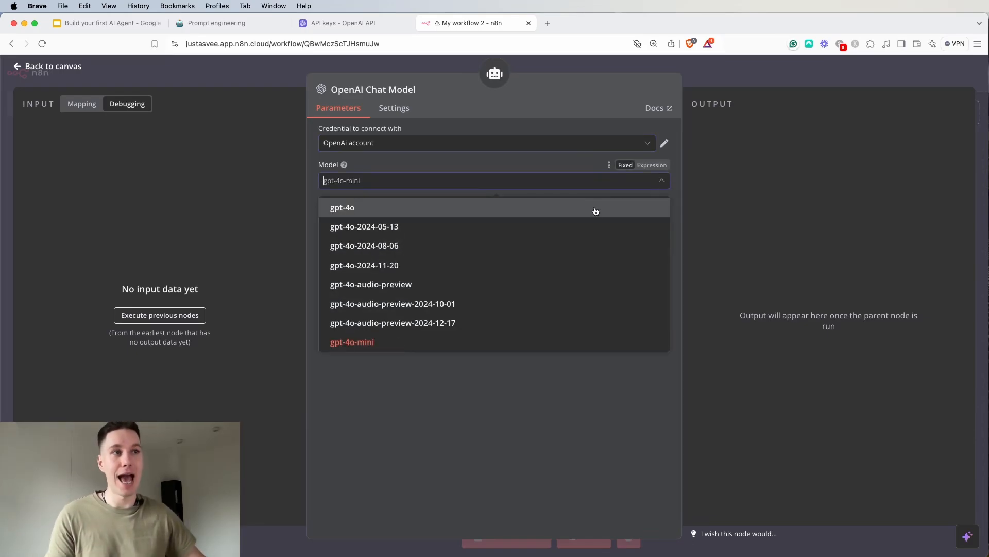
scroll(593, 211, down, 4)
scroll(574, 221, down, 5)
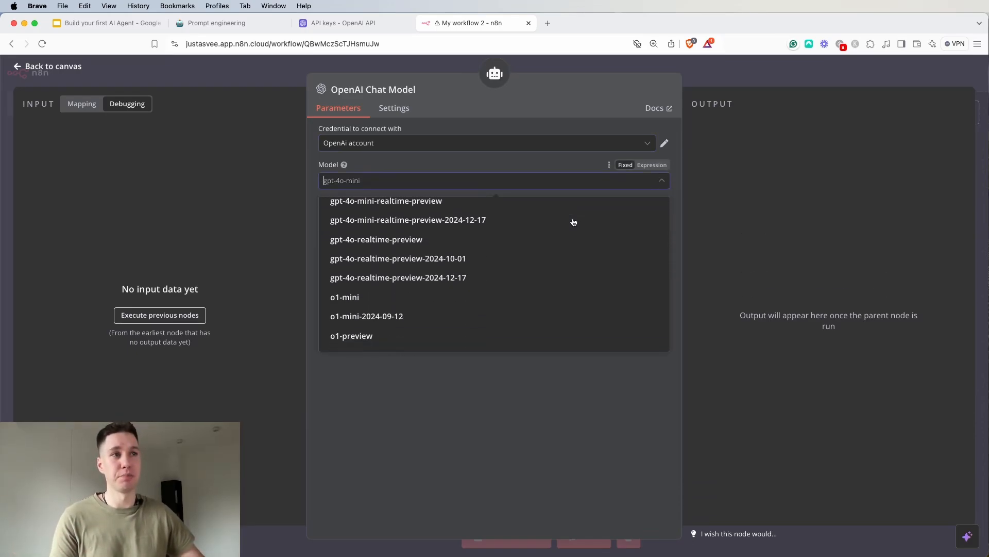
scroll(573, 222, up, 7)
scroll(574, 222, up, 2)
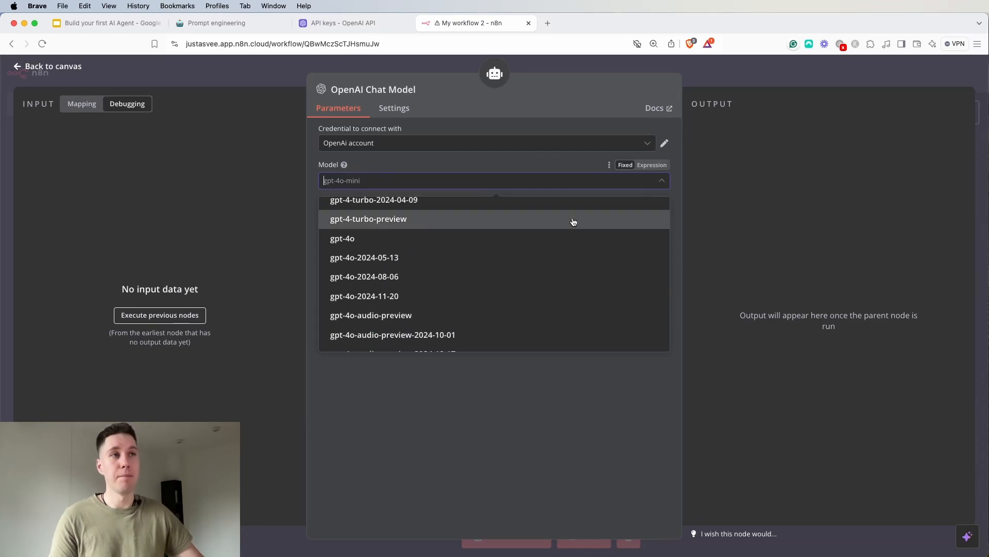
scroll(574, 221, down, 5)
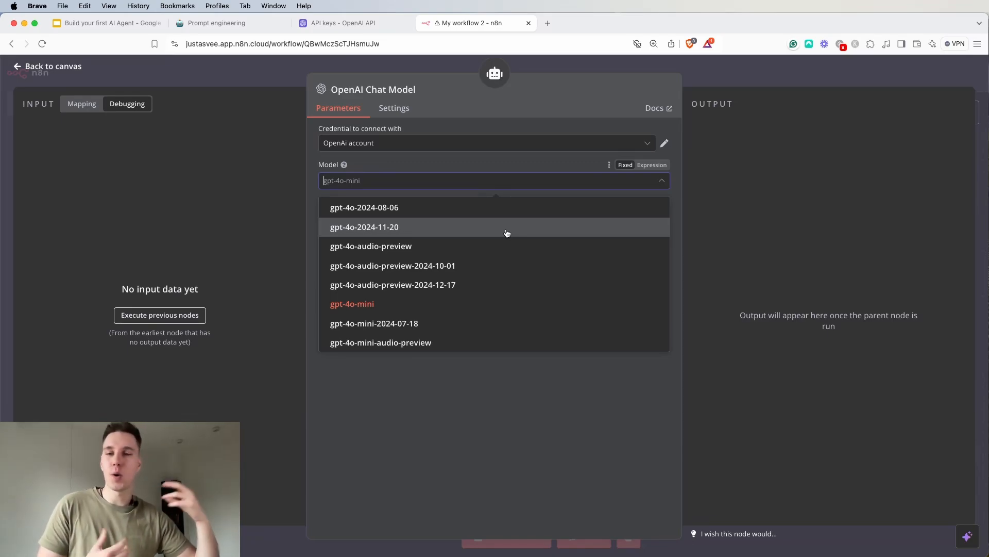
click(446, 305)
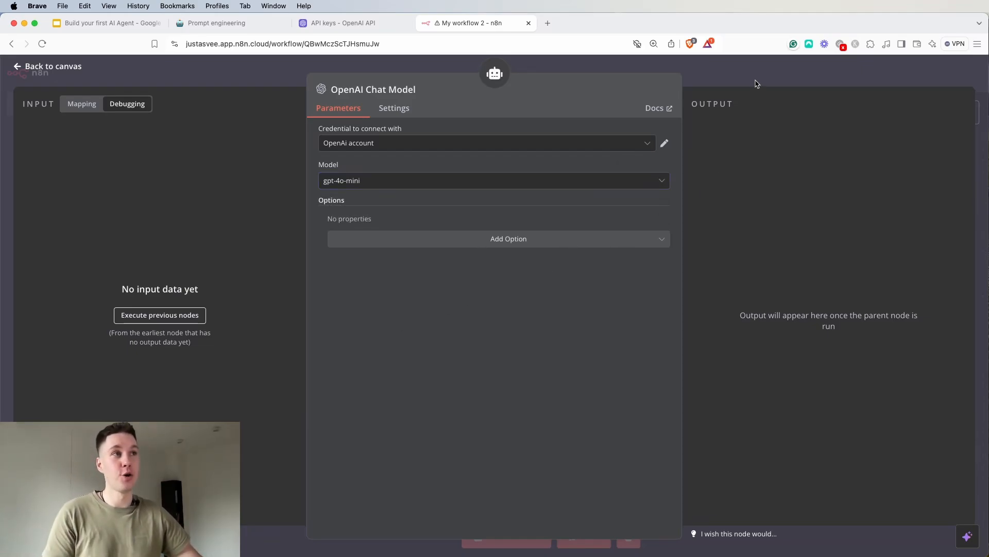
Move the OpenAI Chat Model node slightly left on the canvas and check the AI Agent's System Message
click(725, 67)
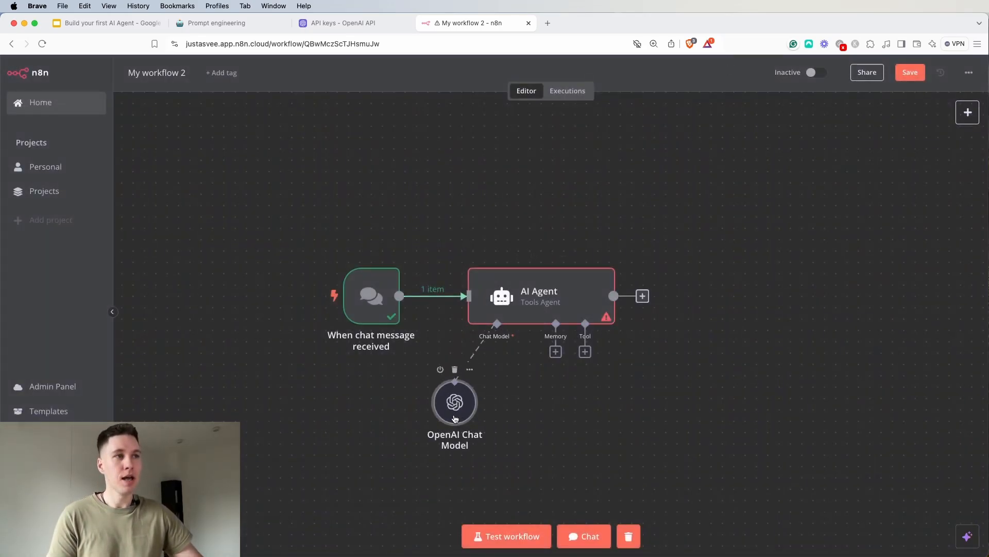
drag(463, 413, 419, 412)
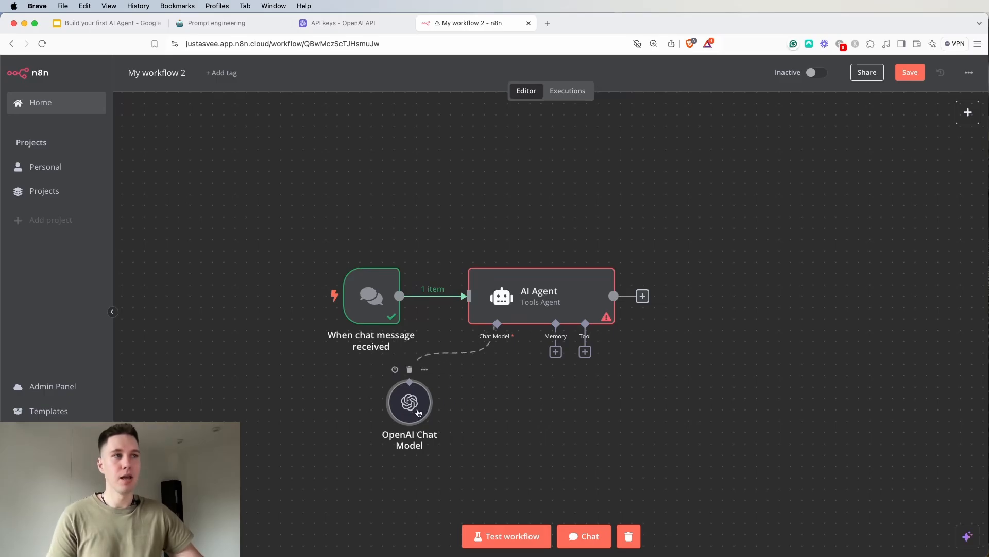
double_click(583, 296)
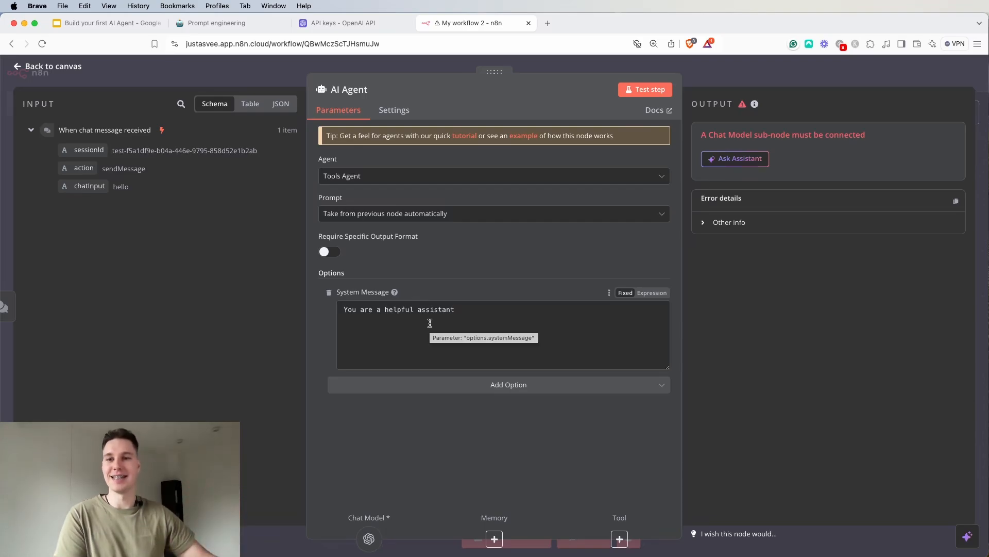
key(Escape)
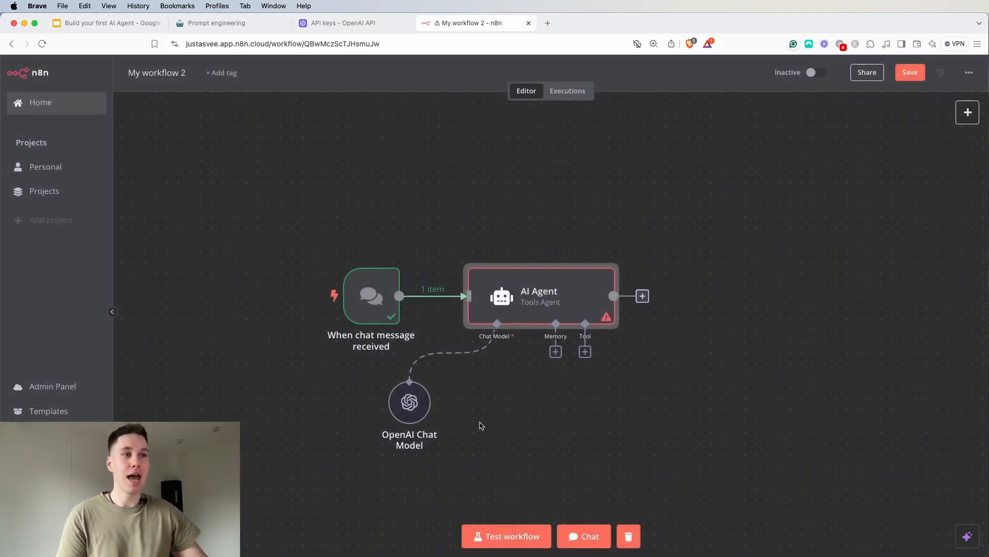
Send the message "hello" to the AI Agent with the OpenAI Chat Model connected
mouse_move(422, 415)
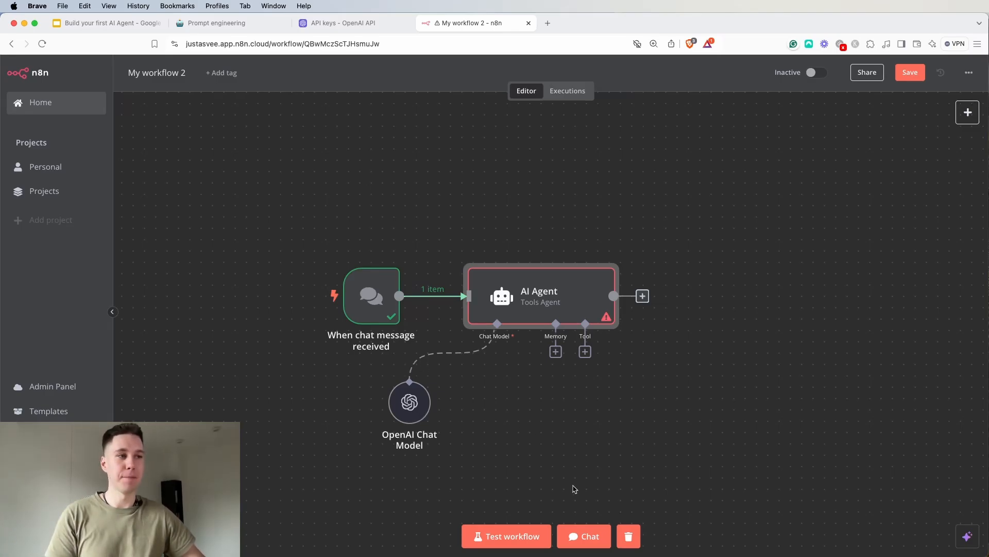
click(584, 536)
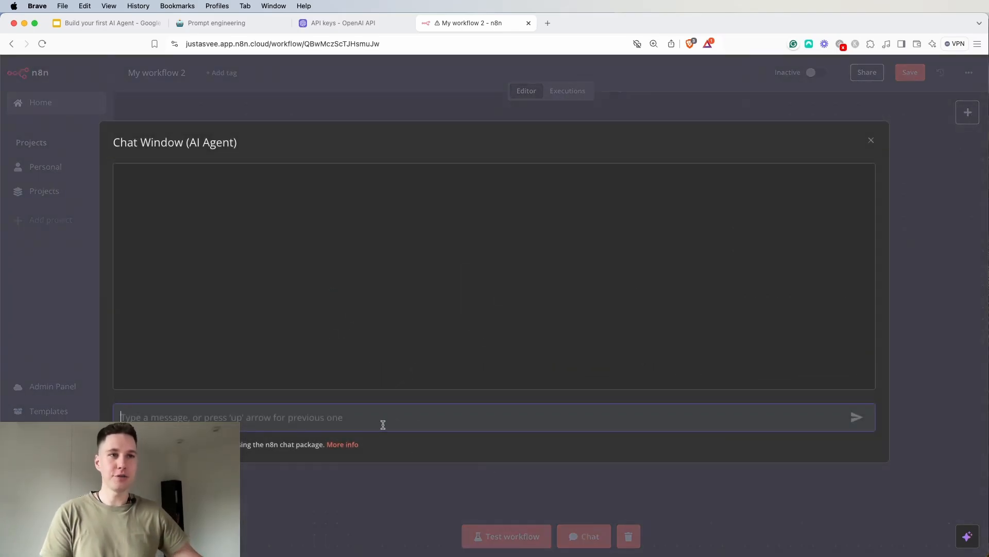
text(hello)
key(Return)
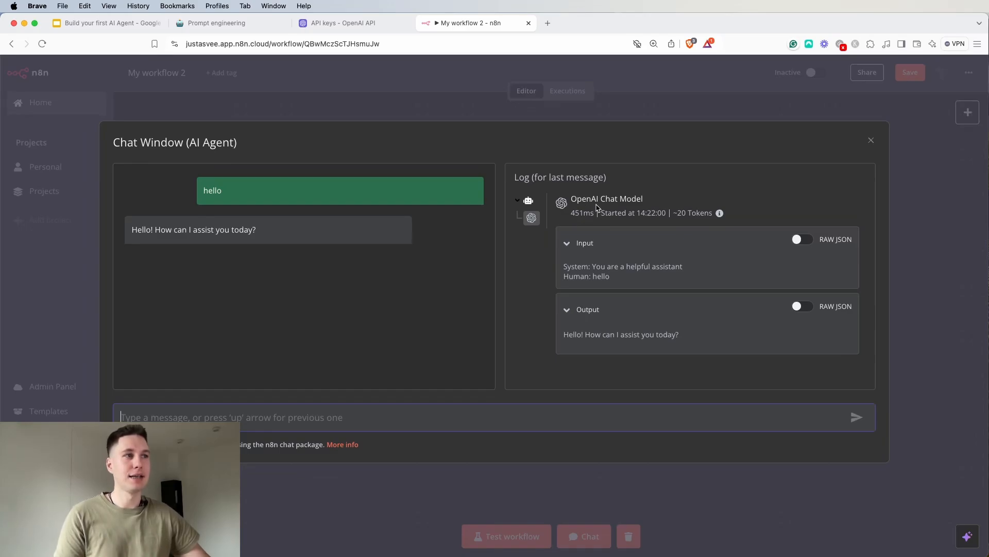
Examine the system message, human input and model output in the chat log, and close the chat window
drag(562, 278, 601, 279)
click(581, 268)
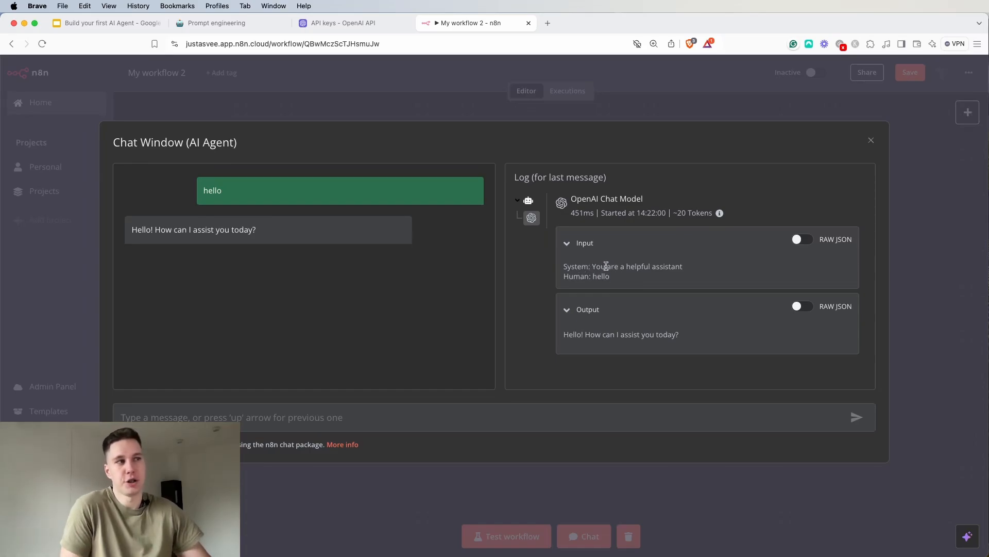
drag(590, 267, 691, 274)
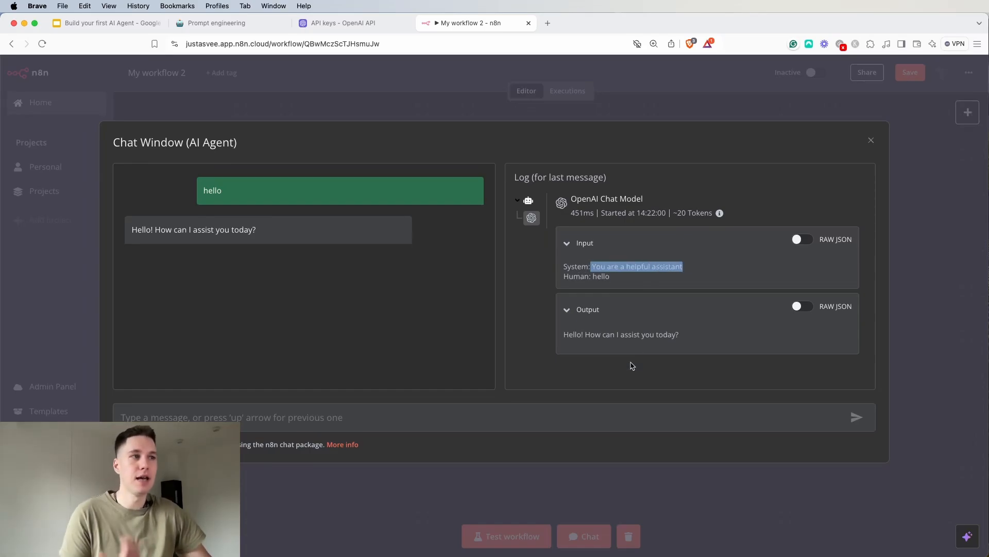
drag(573, 333, 688, 337)
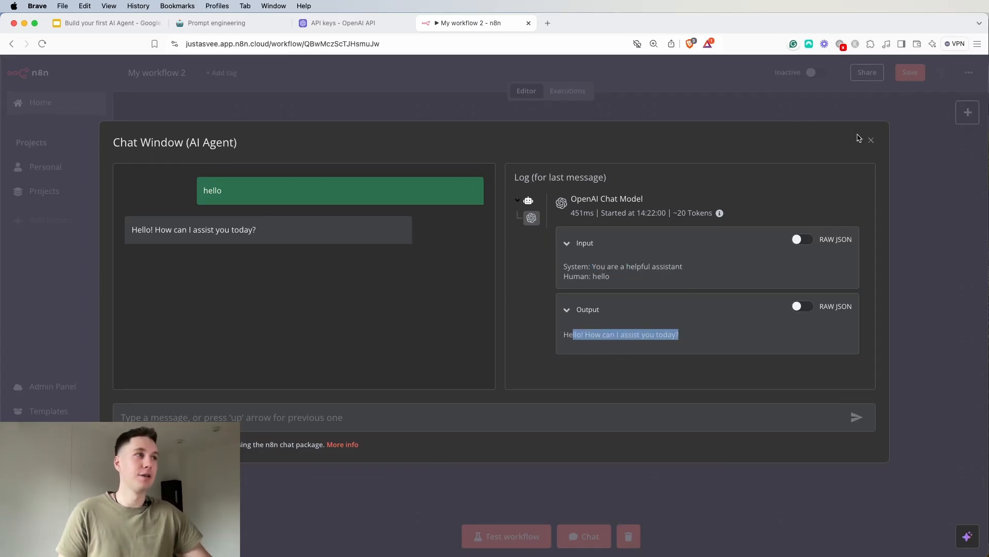
click(874, 140)
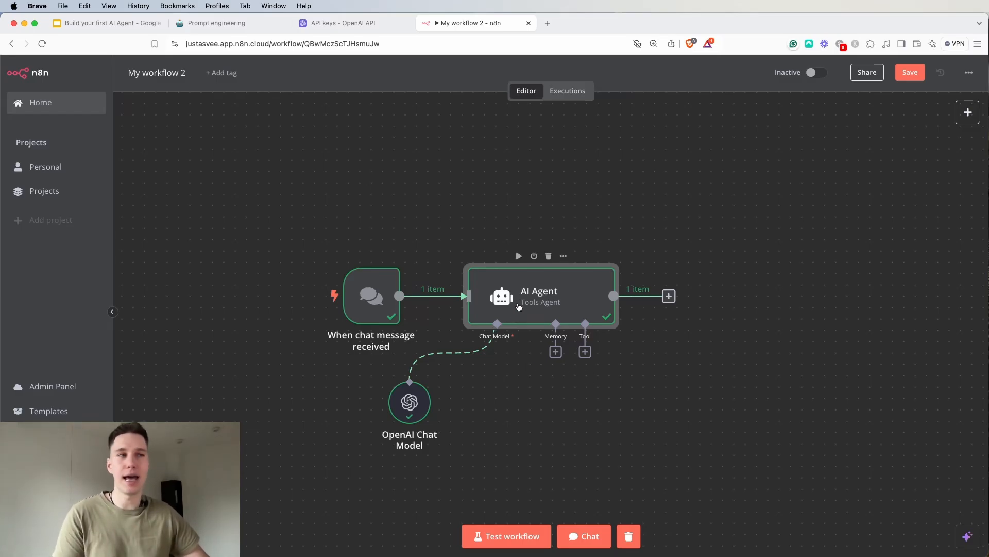
click(588, 536)
text(Wh)
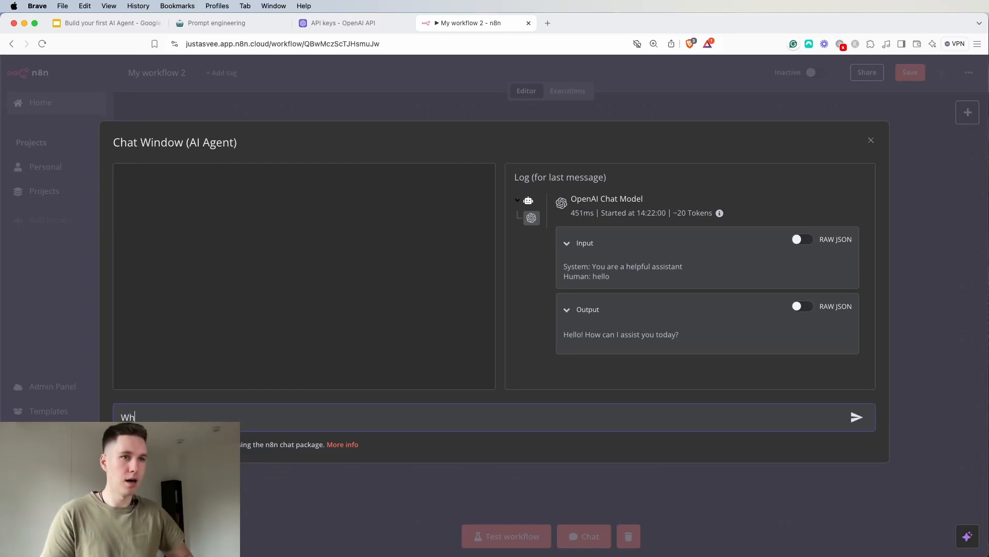
key(BackSpace)
key(BackSpace)
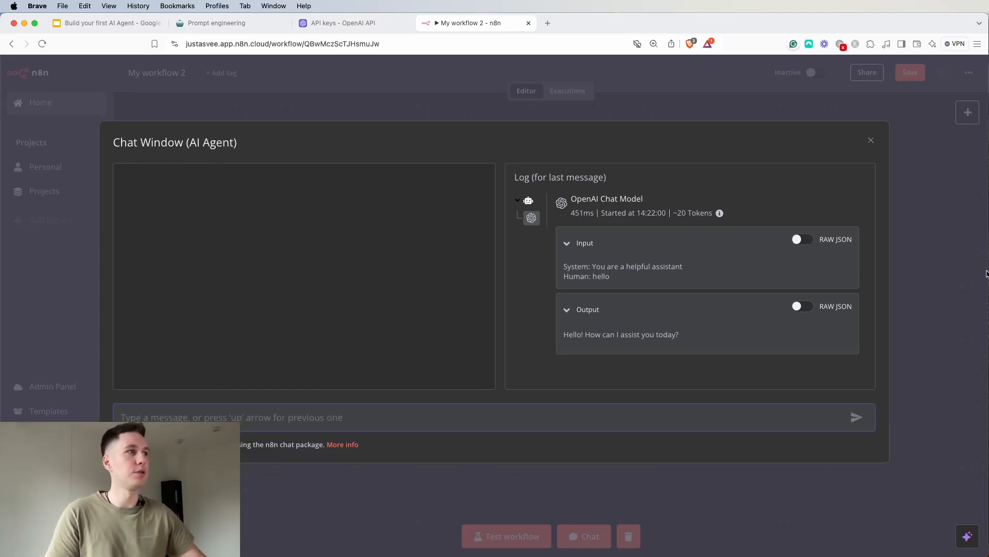
click(870, 141)
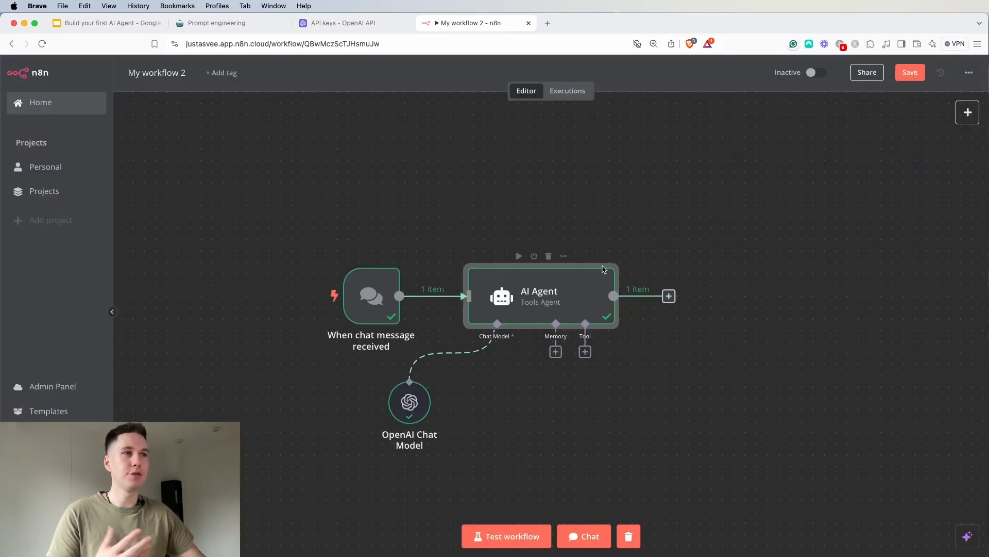
Extend the AI Agent's System Message so it reads "You are a helpful assistant. Today is"
double_click(577, 286)
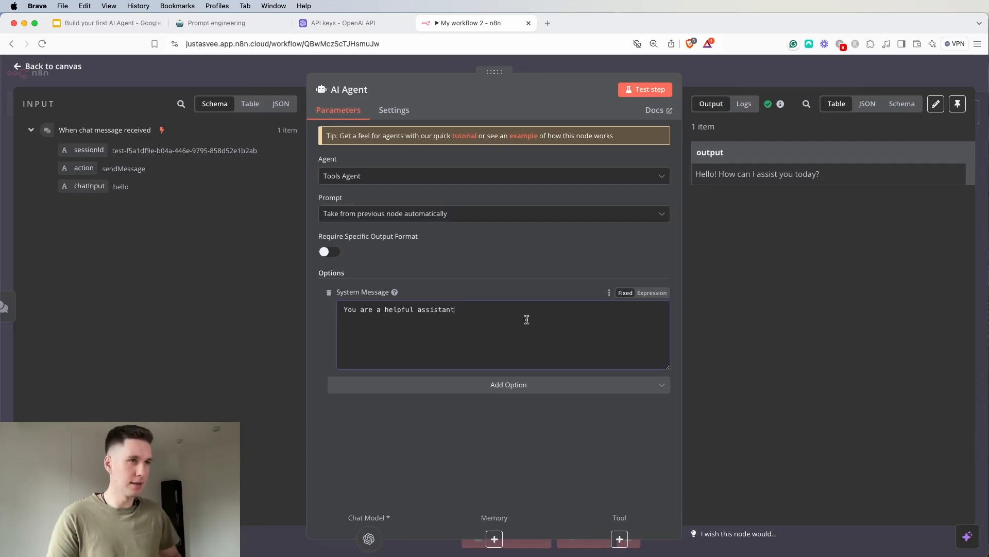
text(. Today is)
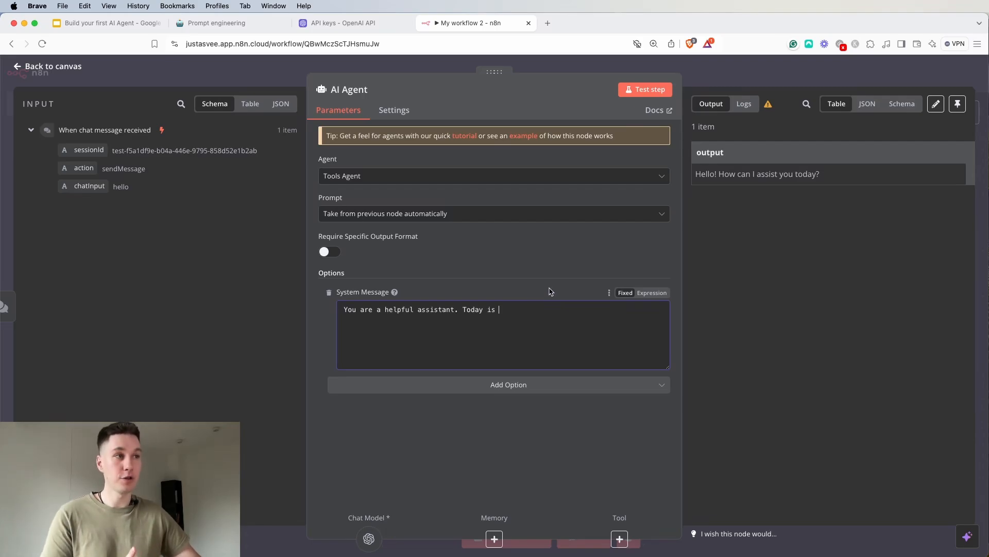
Switch the System Message to an expression, insert {{ $now }} after "Today is", and return to the canvas
click(653, 293)
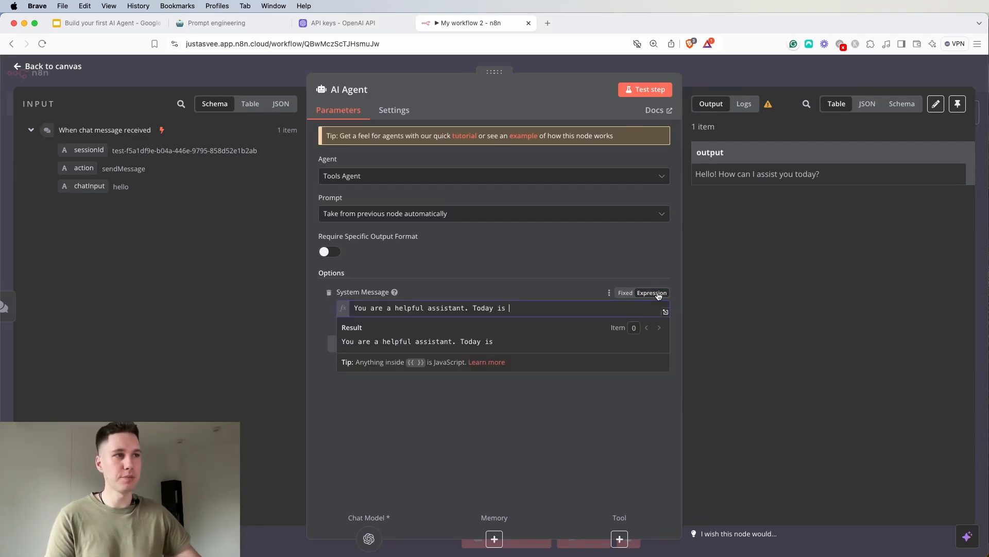
click(544, 308)
text({)
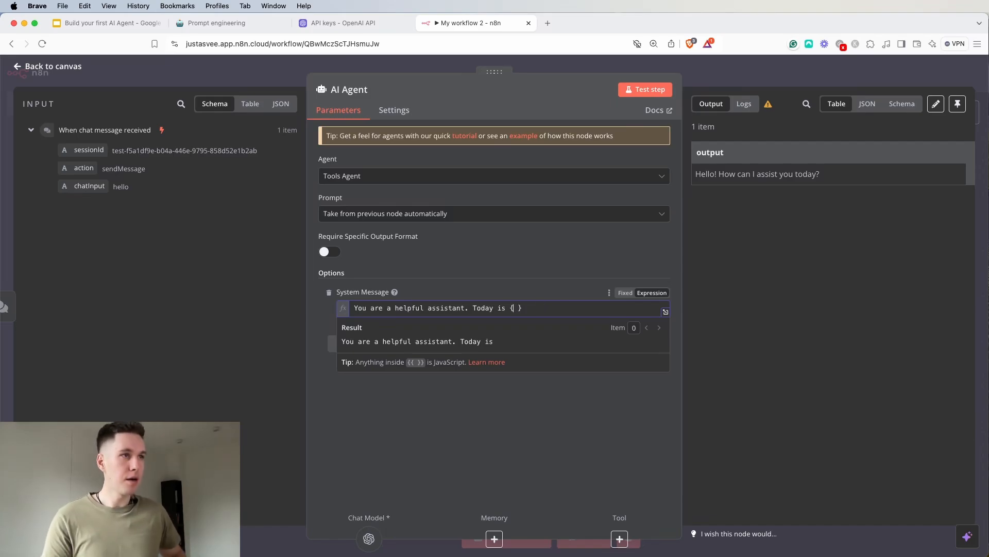
text({)
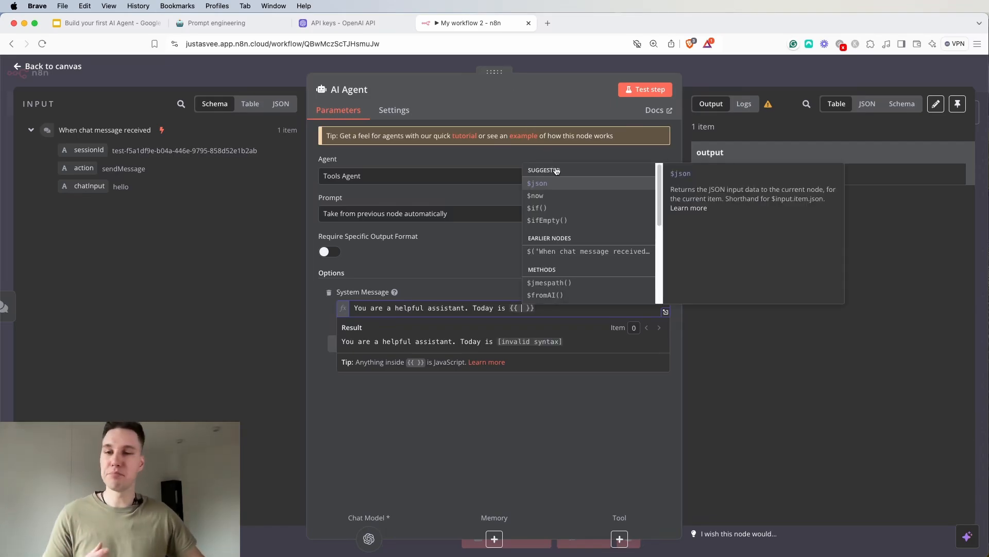
click(539, 195)
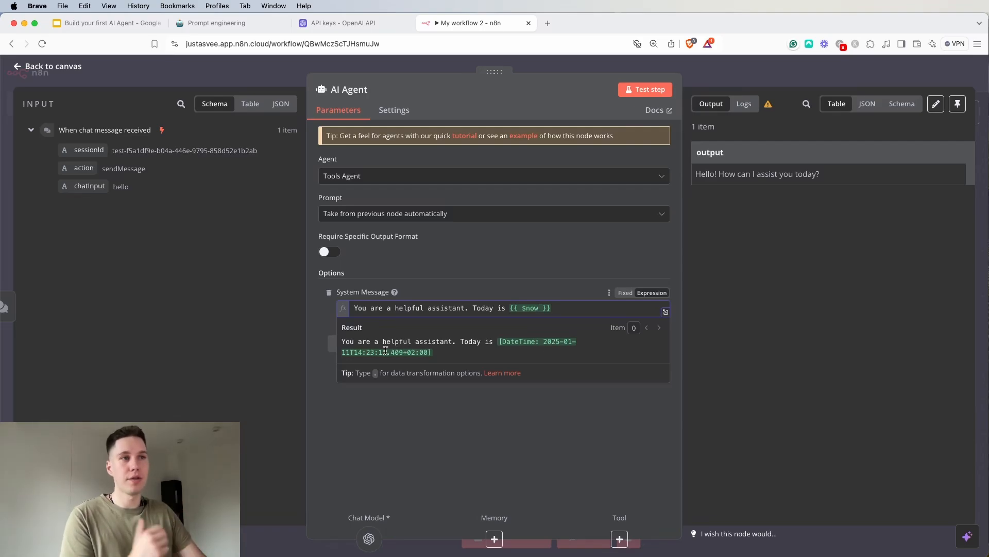
click(523, 278)
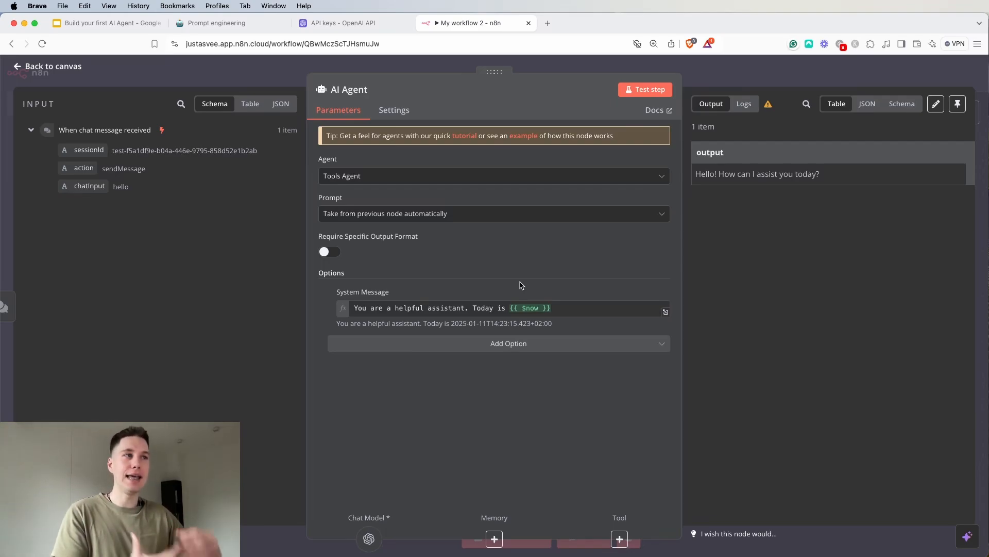
click(714, 71)
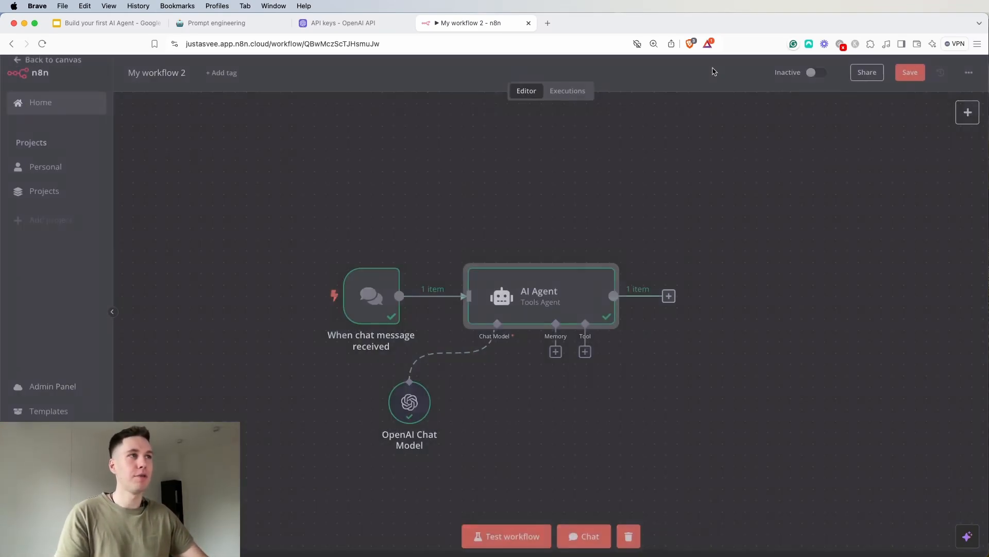
Ask the AI Agent "hey, what day is today?" in the chat, check its reply, and close the chat window
click(584, 536)
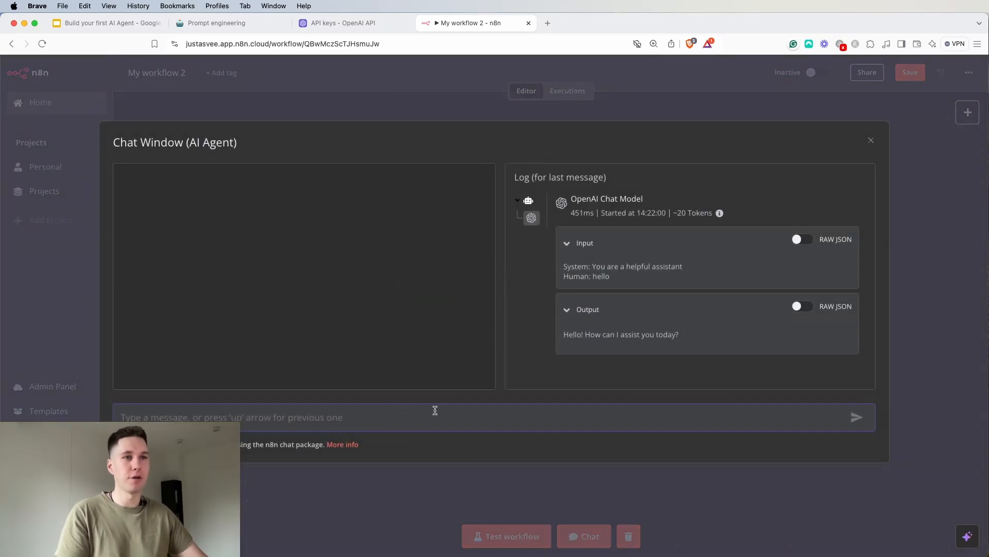
text(hey, what)
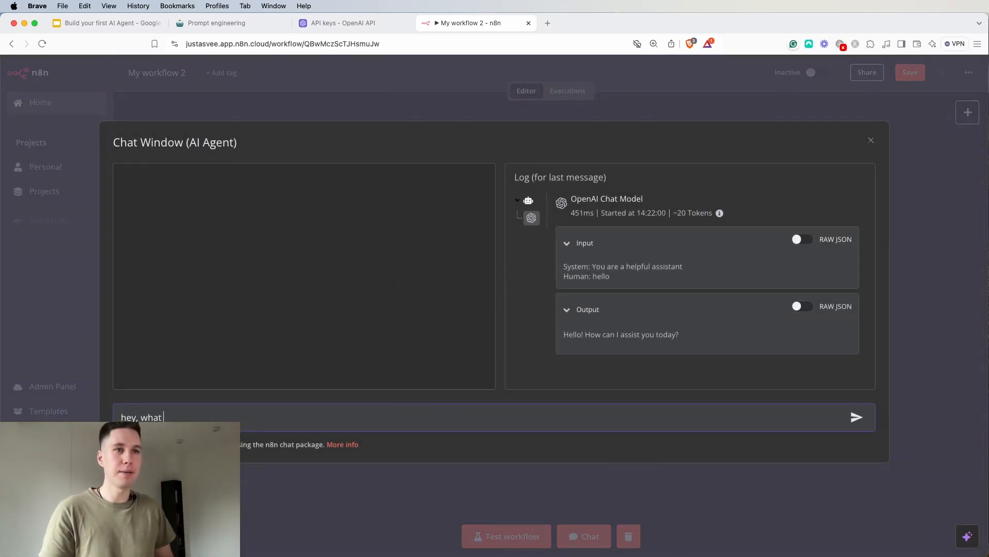
text( day is tosay)
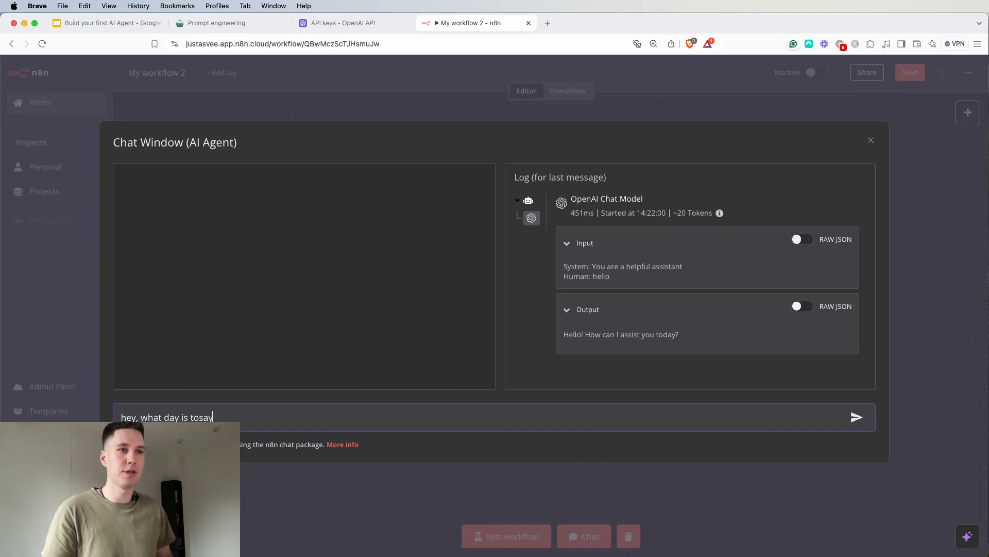
text(day?)
key(Return)
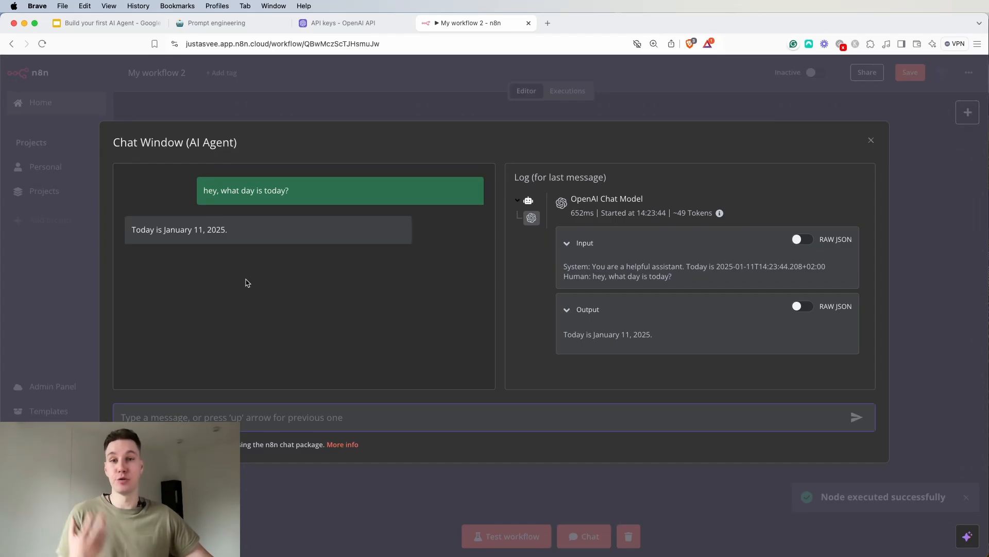
drag(234, 234, 129, 231)
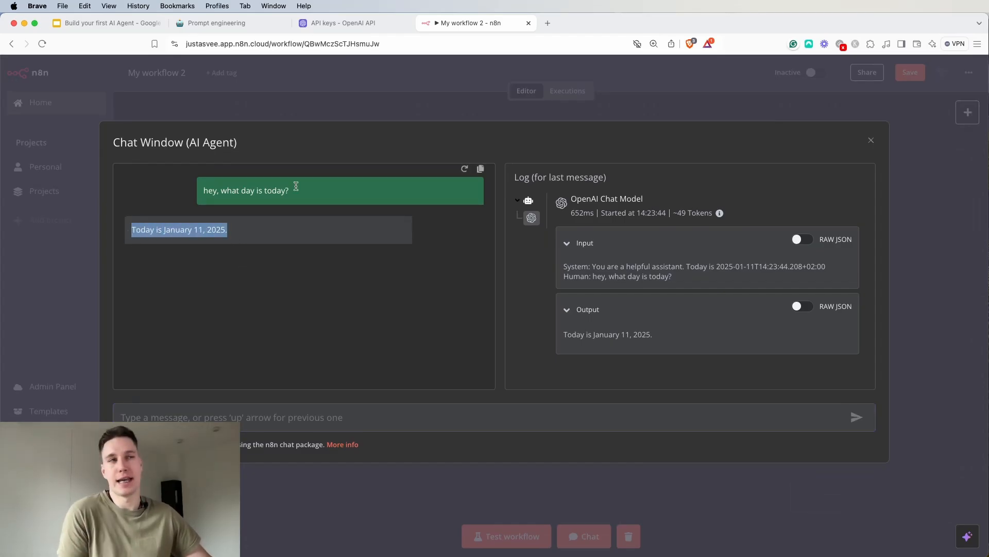
click(346, 113)
End the System Message's date sentence with a period and add "Respond in a very creative way." below a blank line
double_click(540, 308)
click(572, 308)
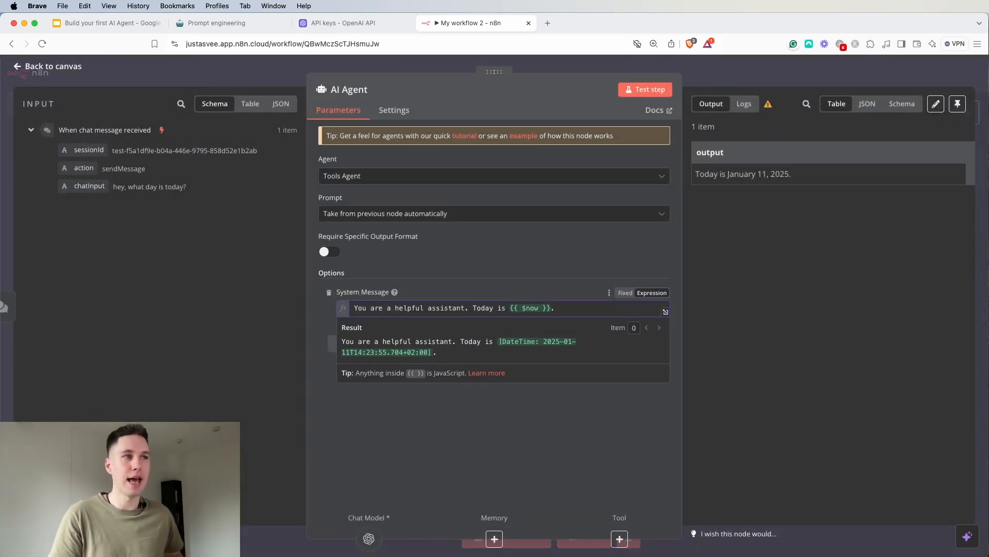
key(Return)
key(Return)
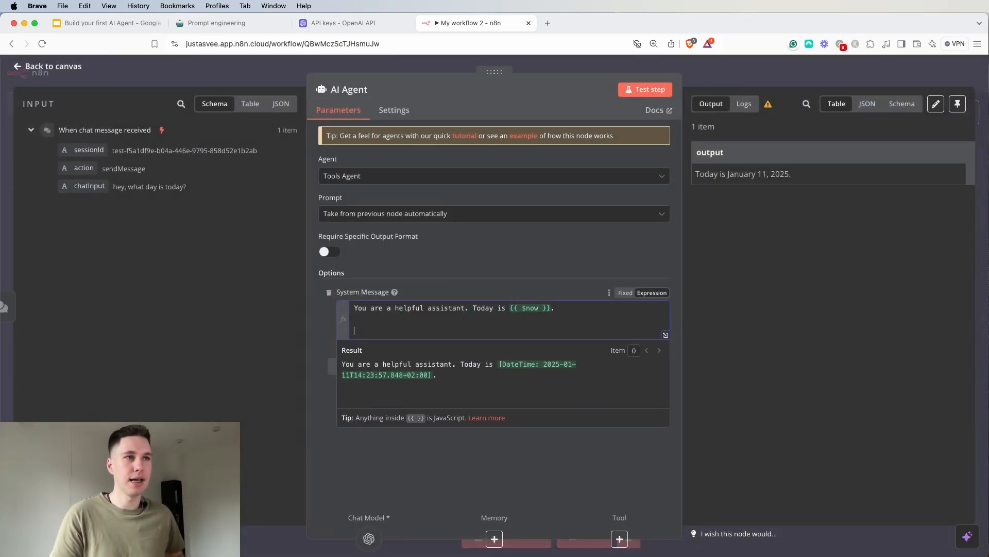
text(nd in a ve)
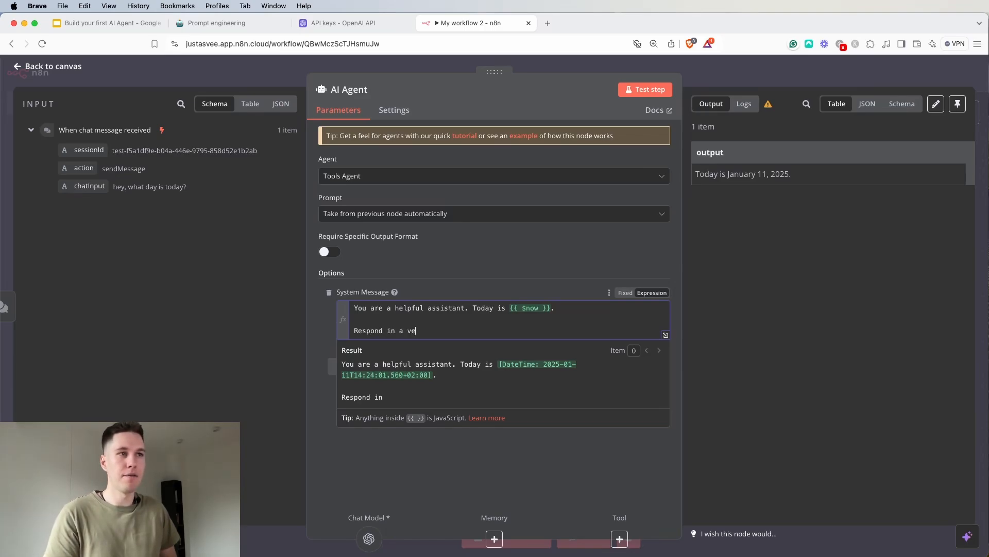
text(ry crearive)
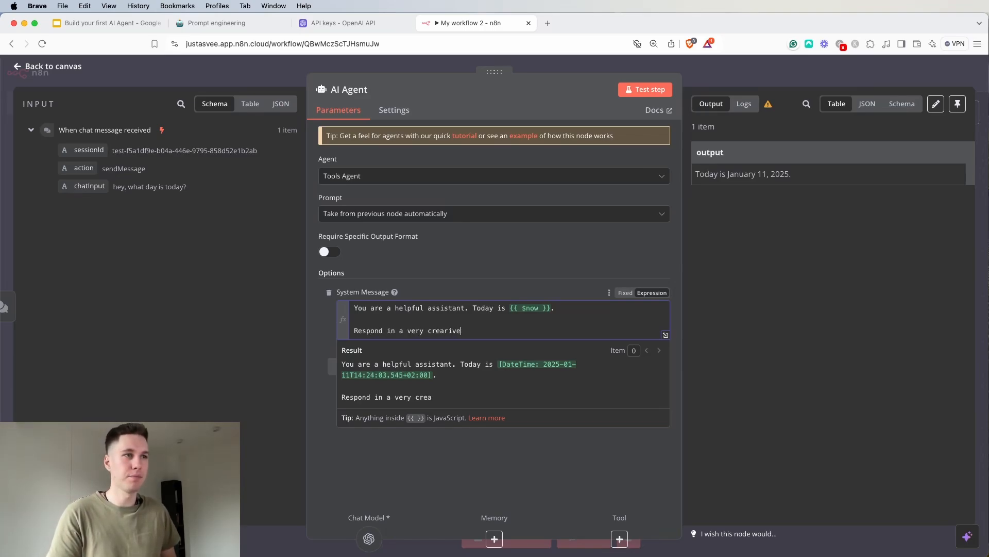
key(BackSpace)
key(BackSpace)
text(tive way.)
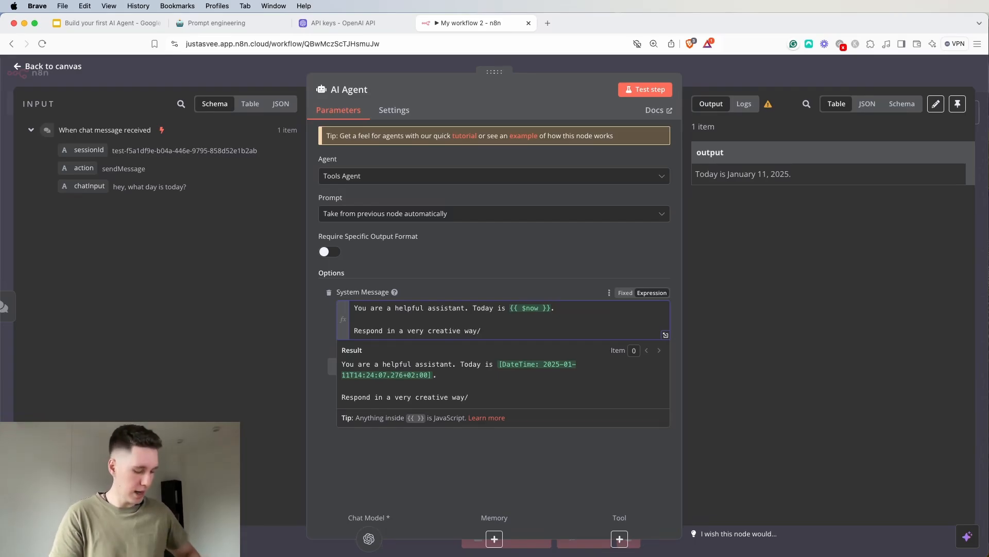
click(717, 66)
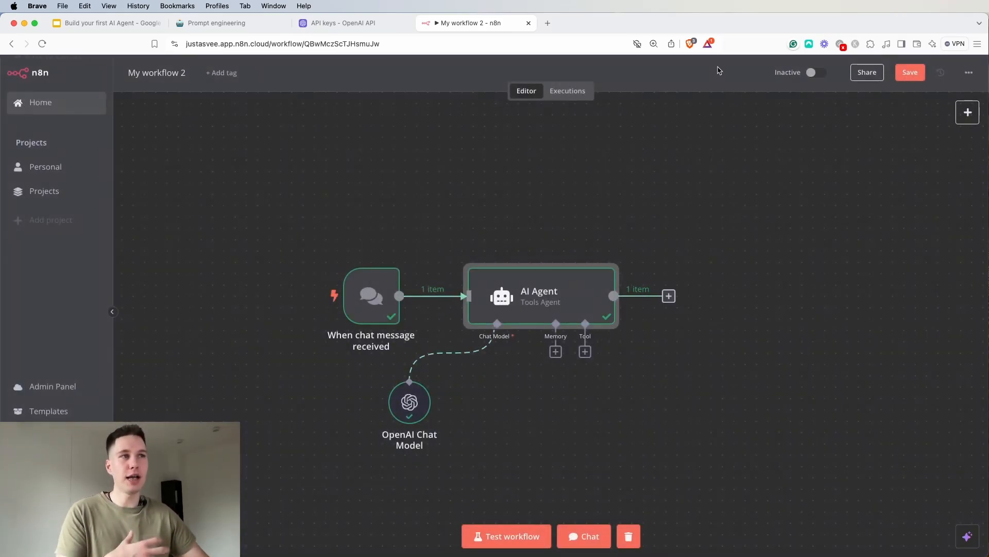
Send the chat message "Hello, what day is today?" to the AI Agent with the creative-response instruction in place
click(585, 536)
text(Hel)
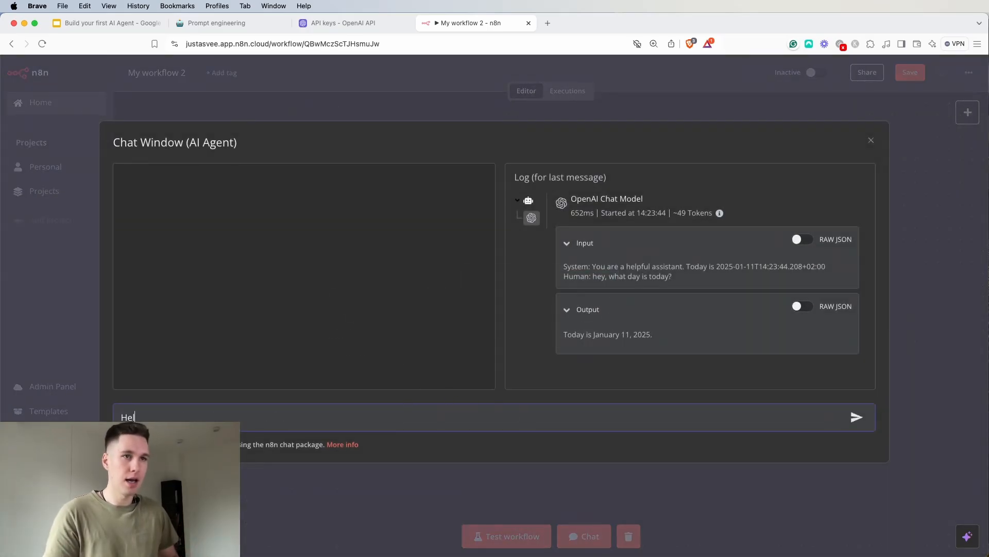
text(lo, what dat us)
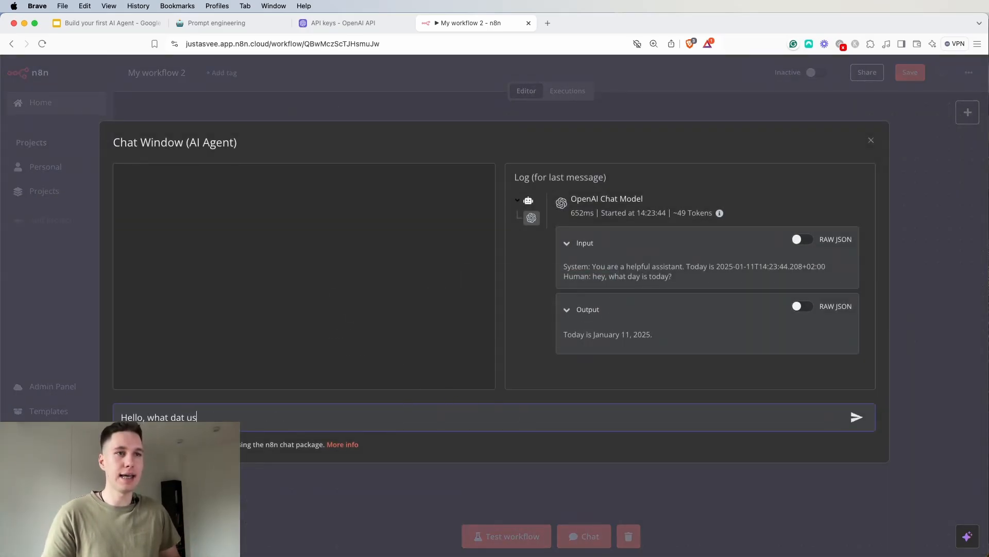
text( today)
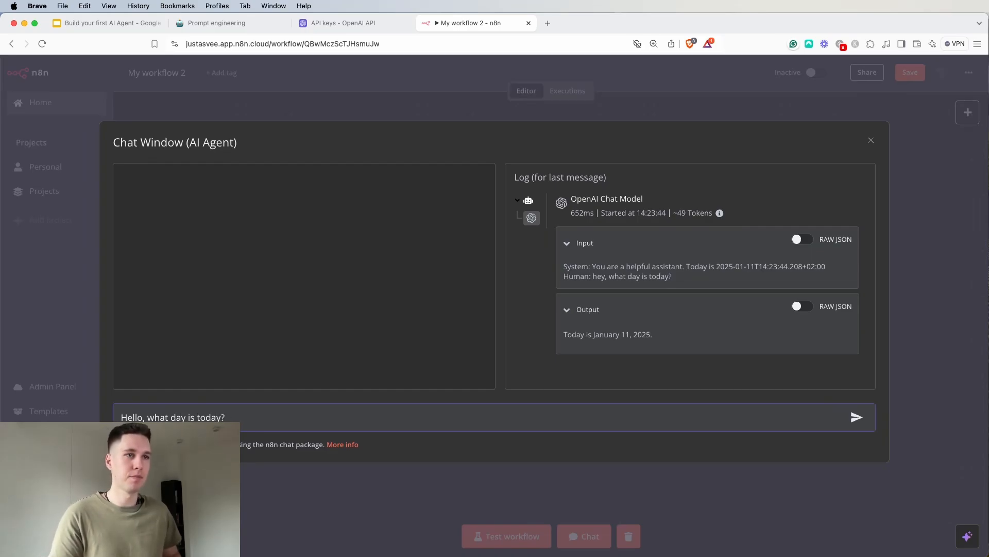
text(?)
key(Return)
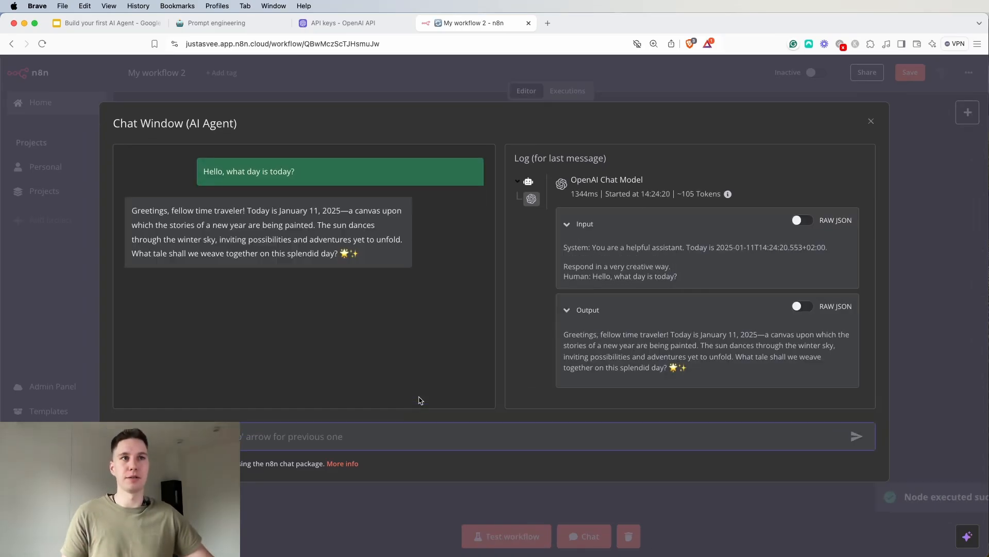
Examine the agent's creative reply and the system message in the log input, and close the chat window
drag(179, 210, 340, 215)
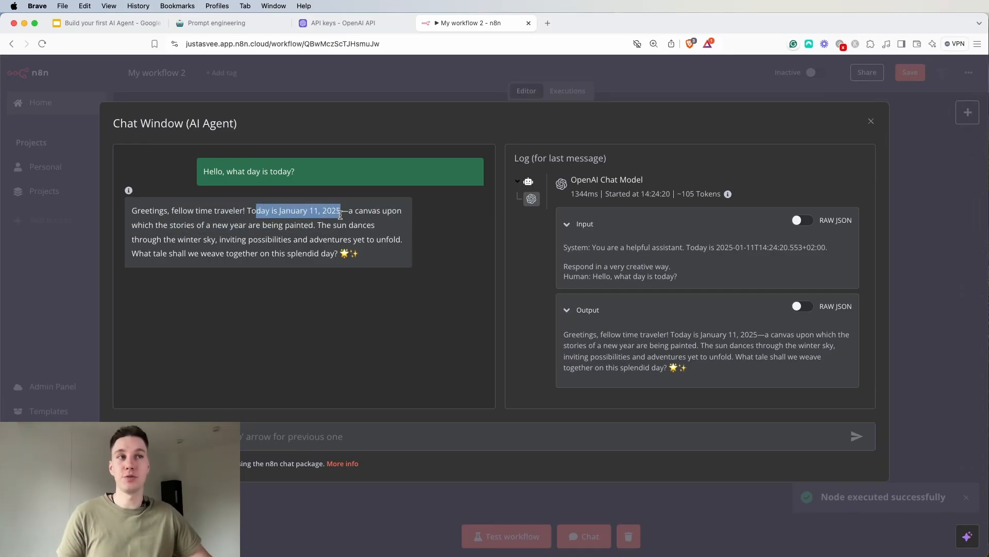
click(341, 215)
drag(148, 225, 311, 227)
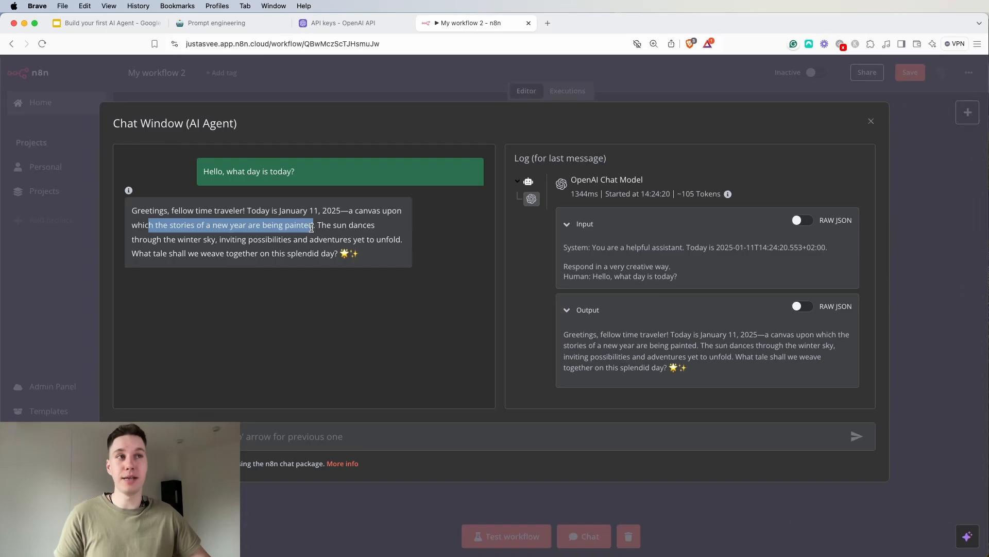
mouse_move(172, 242)
mouse_down()
mouse_move(402, 239)
mouse_move(391, 243)
mouse_up()
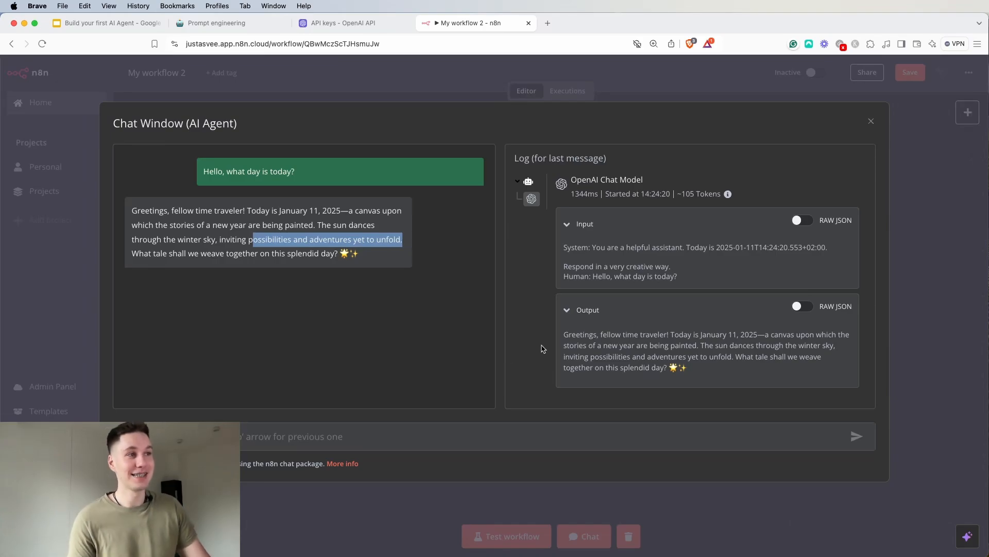
drag(593, 249, 632, 260)
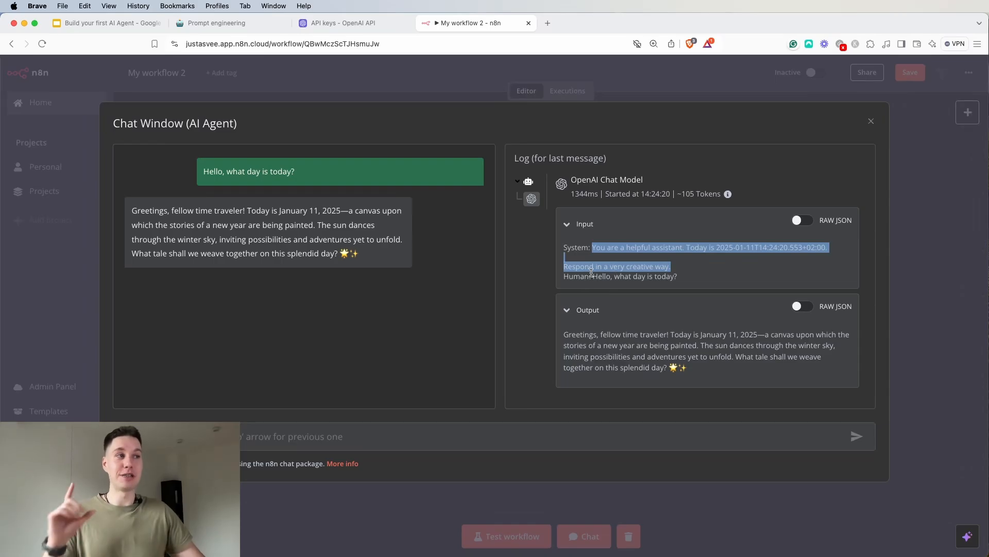
click(625, 86)
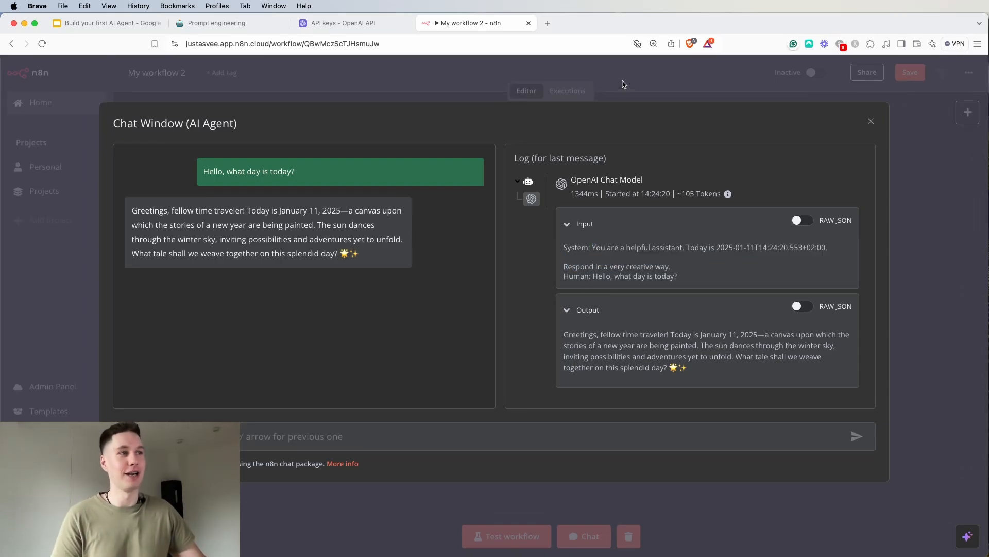
Delete the line "Respond in a very creative way." from the AI Agent's System Message, keeping the date sentence
double_click(571, 296)
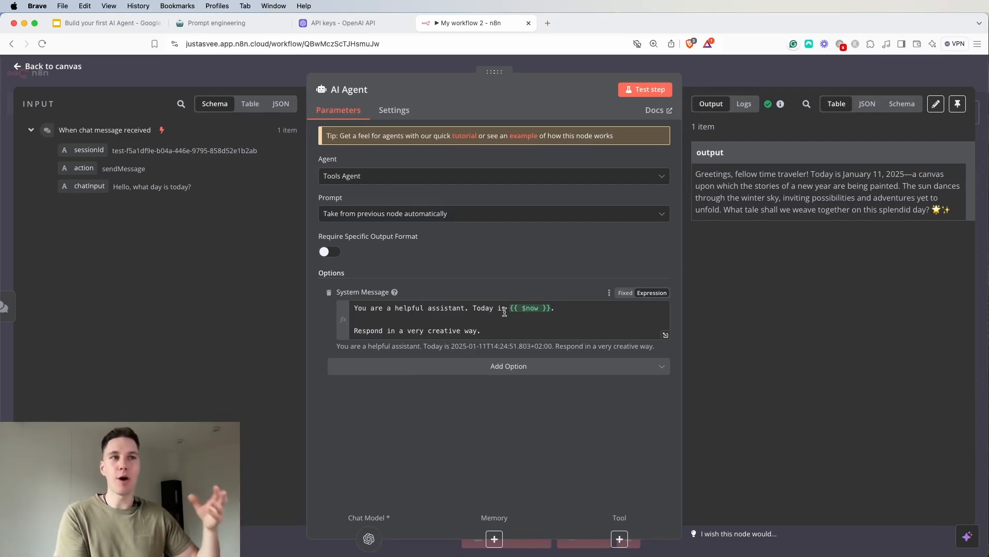
click(585, 309)
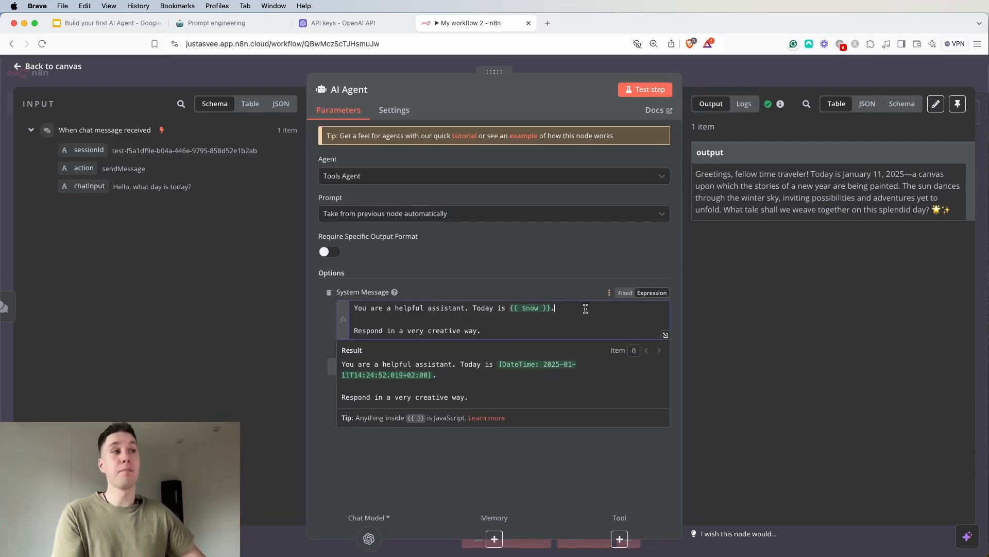
click(550, 279)
drag(513, 330, 353, 321)
key(BackSpace)
key(BackSpace)
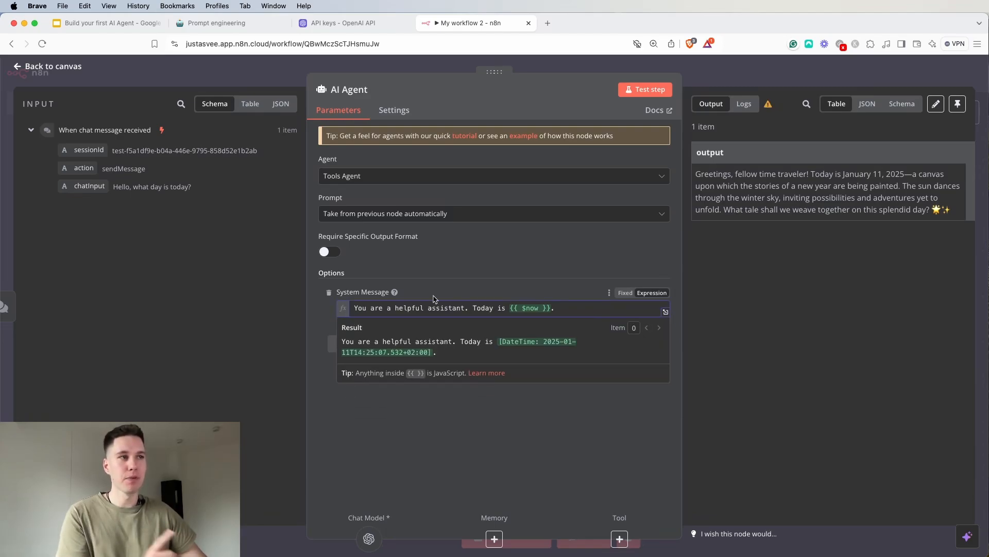
click(464, 270)
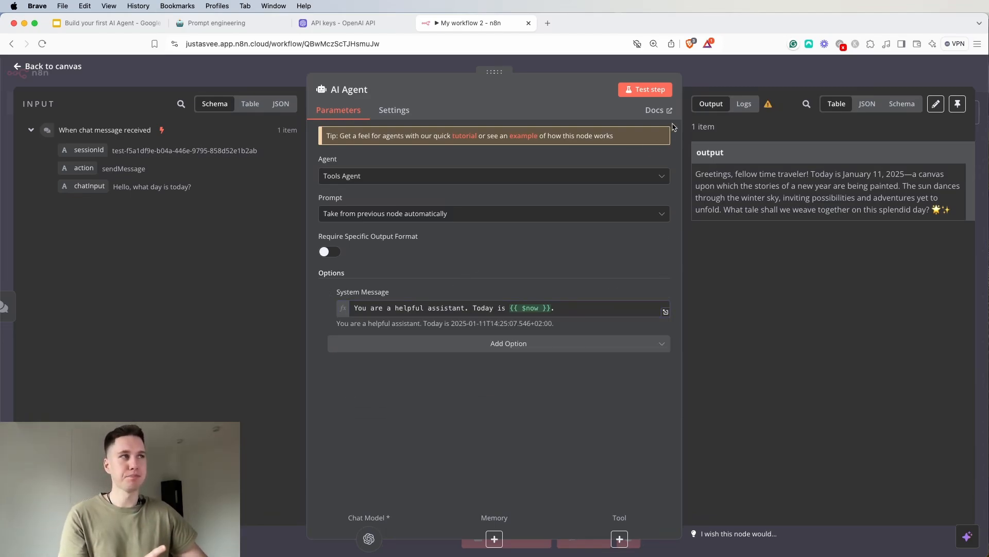
Close the AI Agent settings and send the chat message "the word of the day is: sunshine" to the agent
click(723, 78)
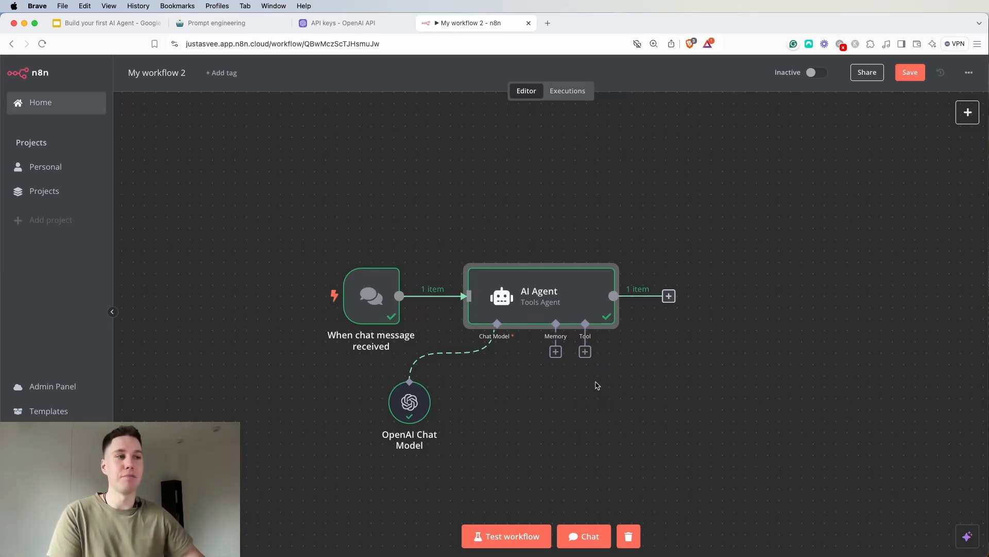
click(586, 533)
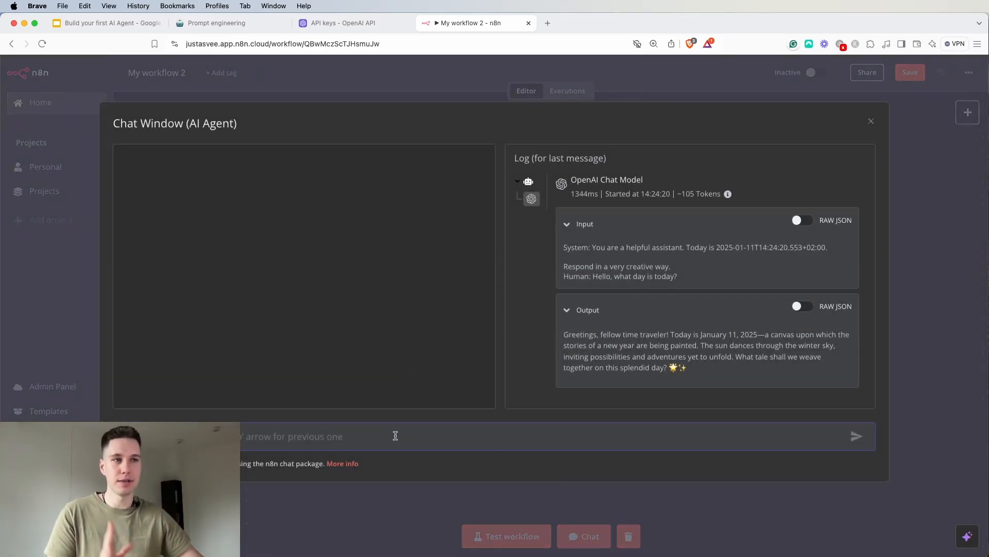
key(Up)
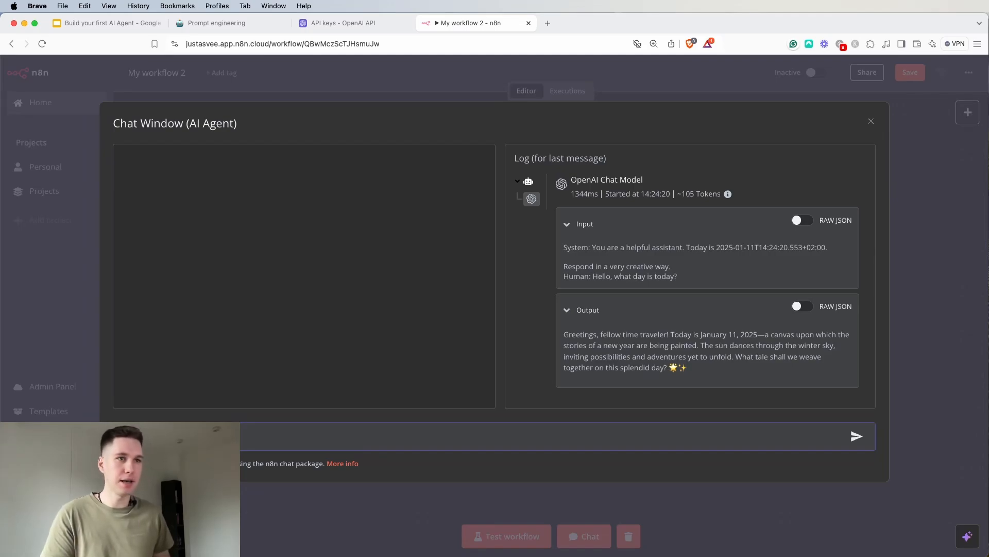
text(ne)
key(Return)
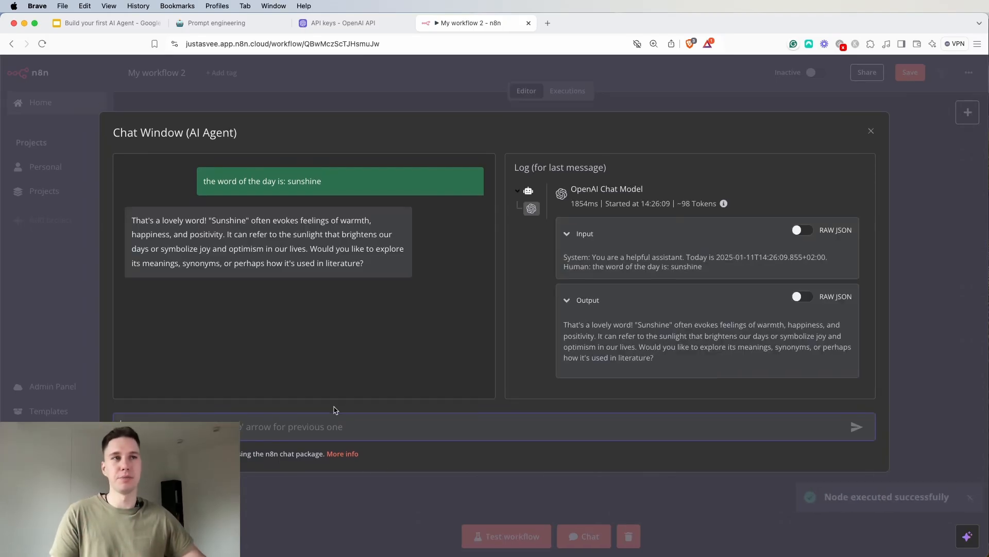
drag(133, 224, 229, 224)
click(281, 235)
Ask the agent in chat "what is the word of the day?" without memory attached, read the reply, and close the chat window
click(226, 426)
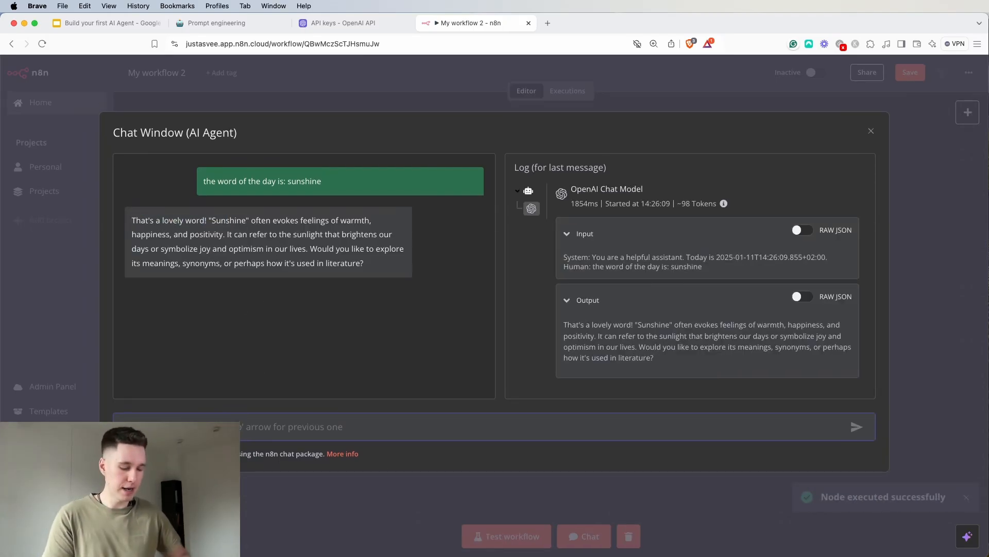
text(what)
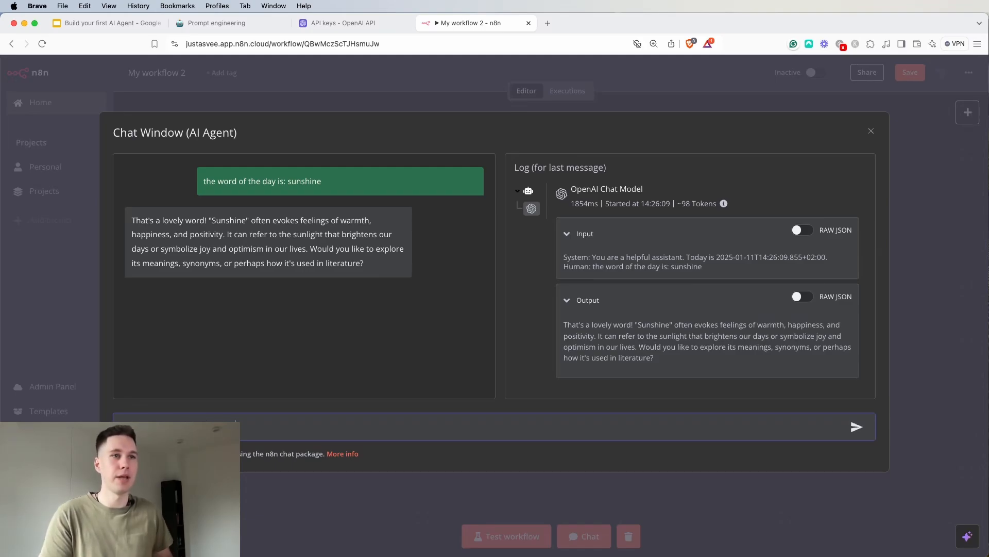
key(Return)
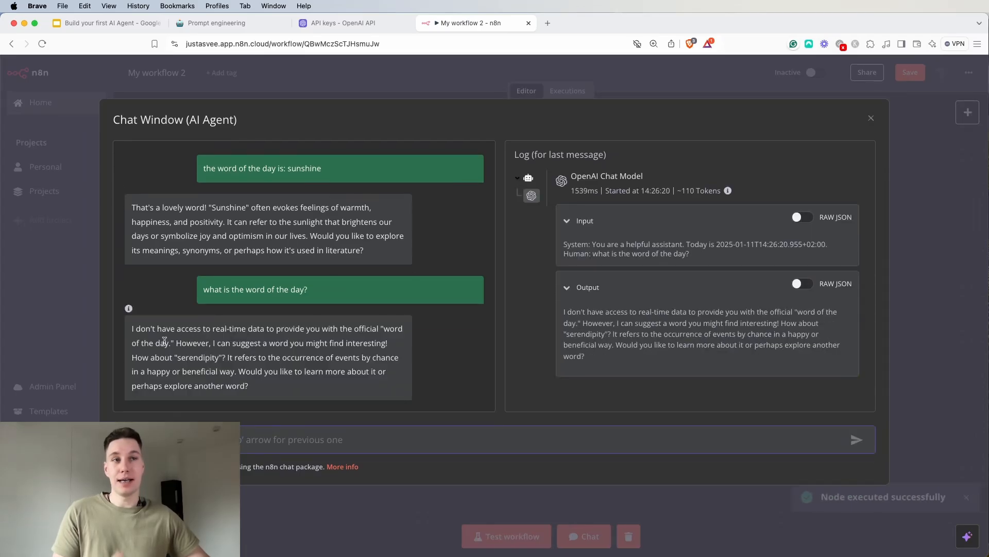
drag(140, 329, 373, 332)
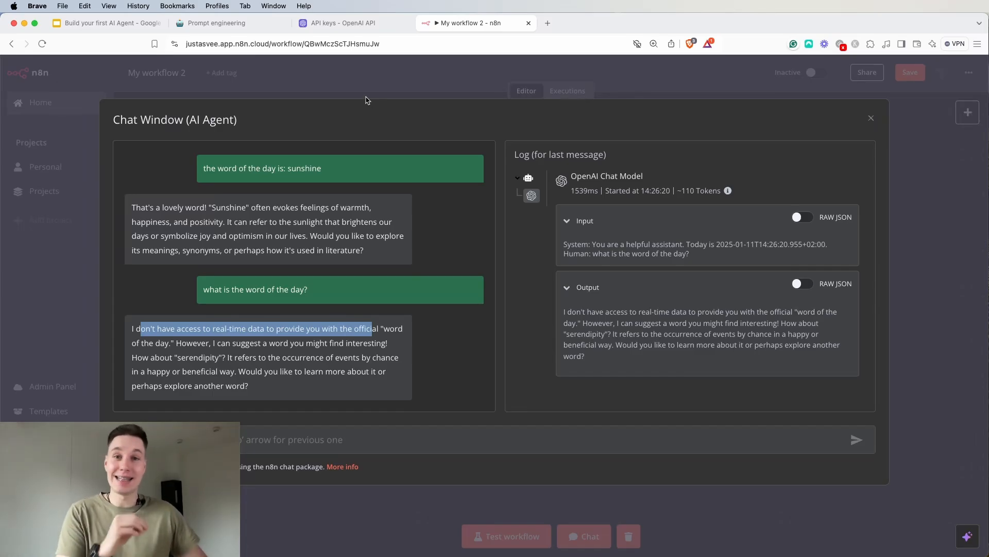
click(367, 78)
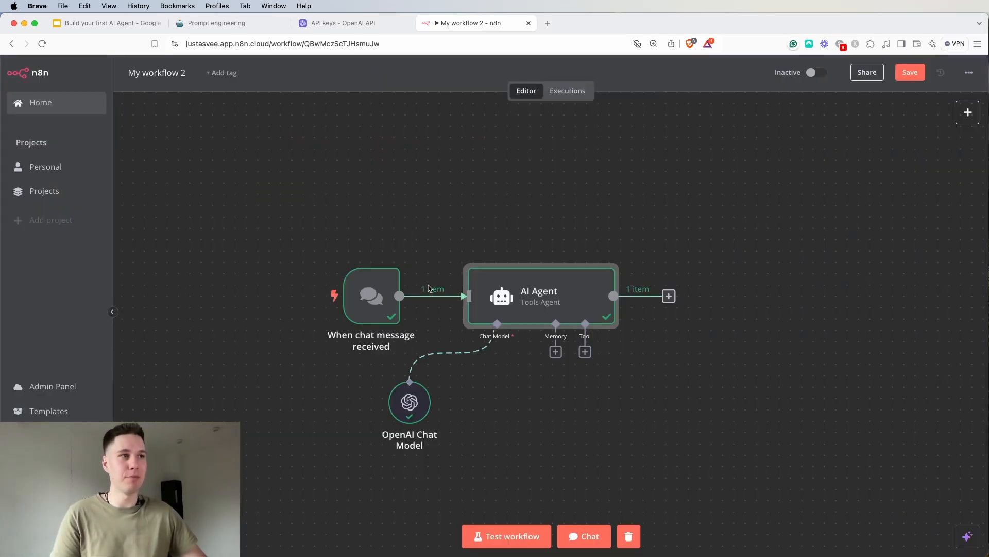
click(555, 352)
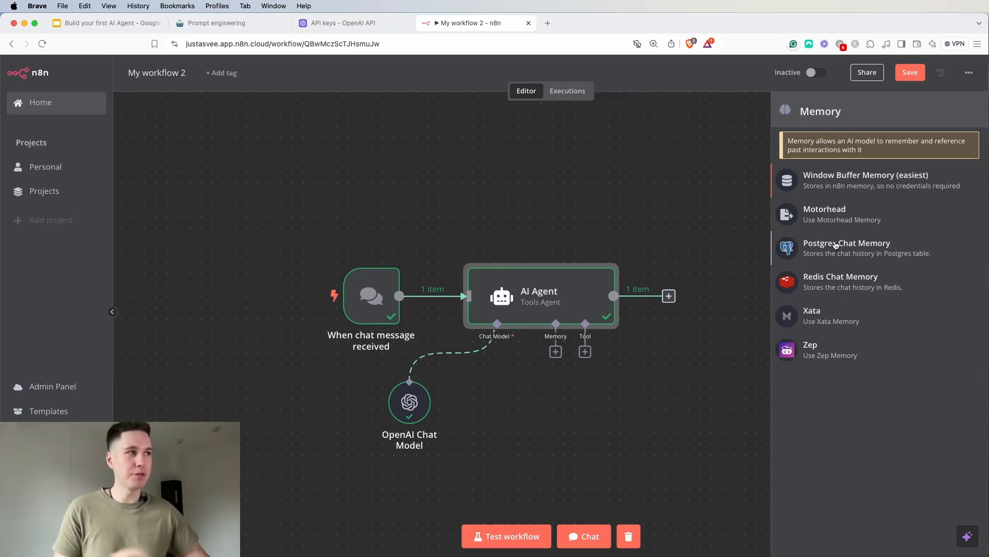
click(822, 192)
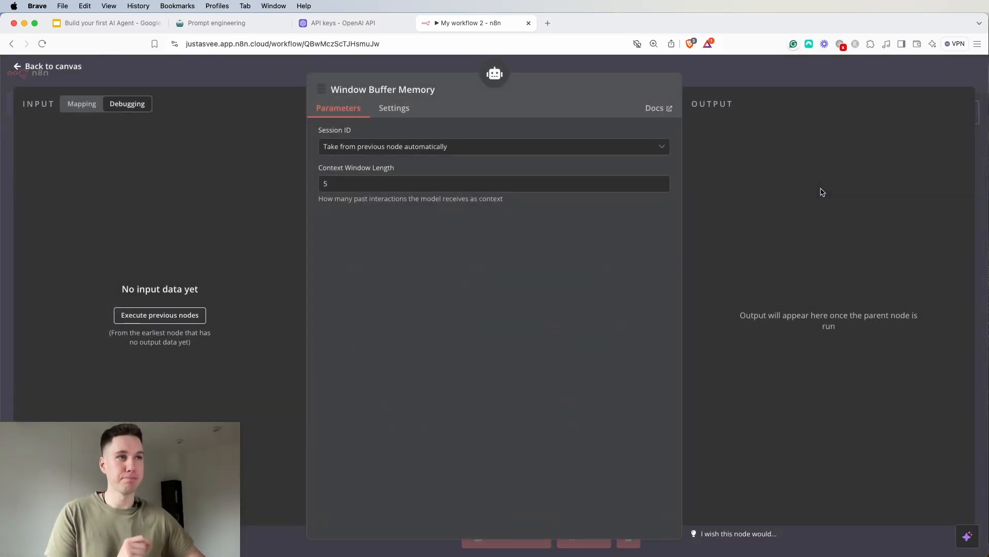
click(798, 75)
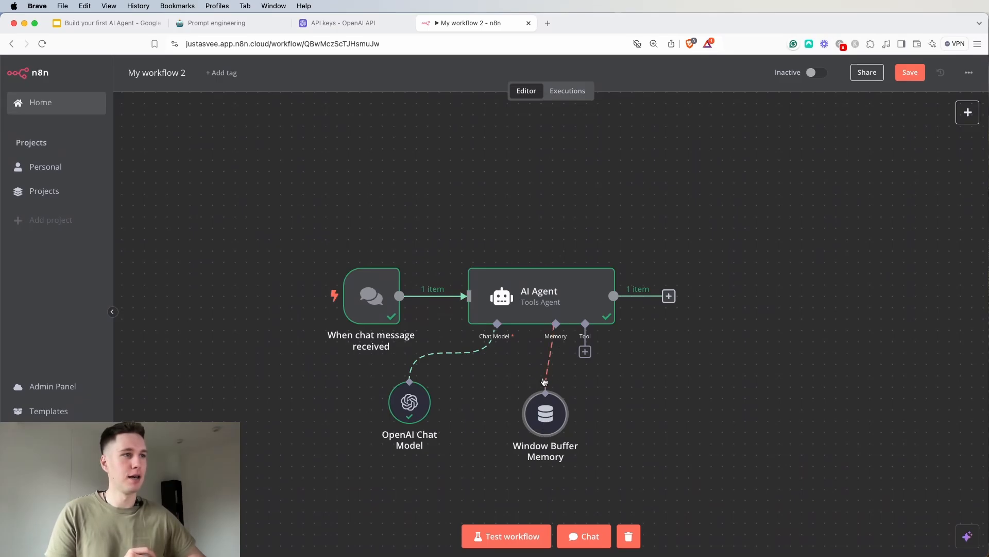
click(546, 384)
Attach a Window Buffer Memory node to the AI Agent's memory connector and execute its previous nodes to load input data
click(556, 352)
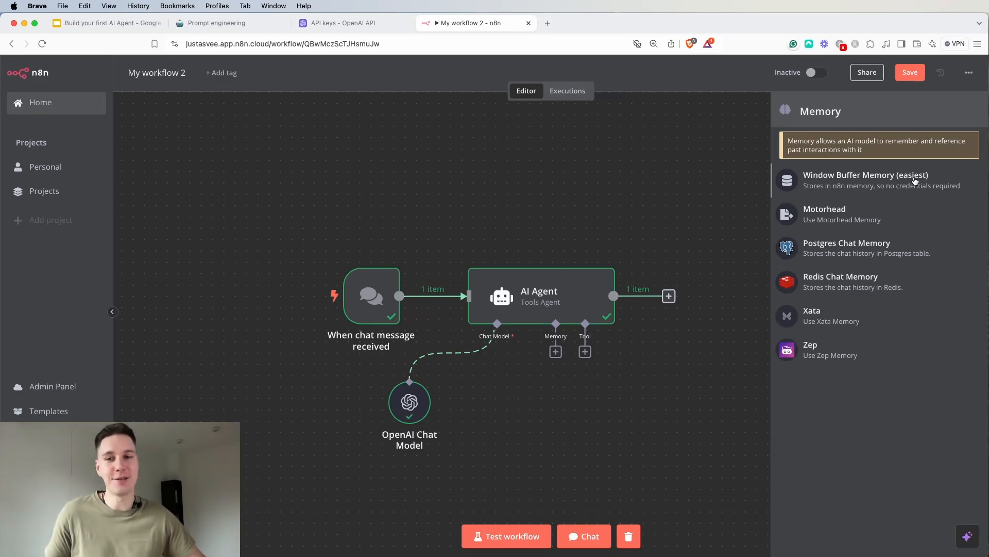
click(885, 188)
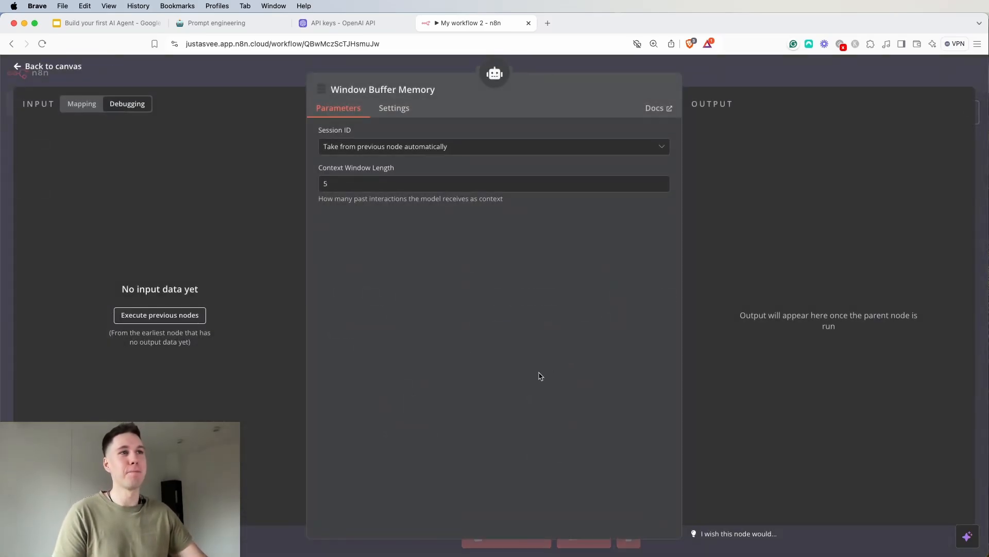
click(201, 311)
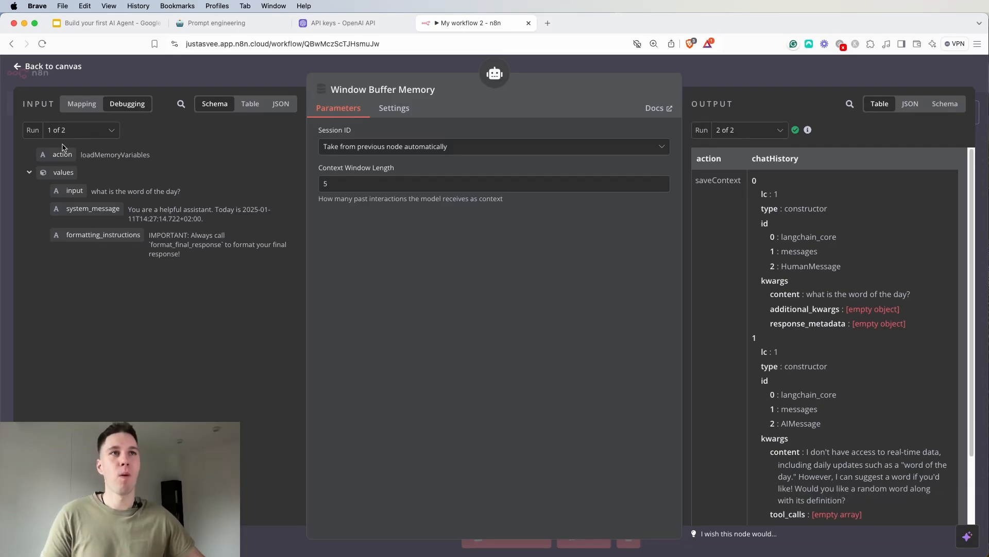
Define the memory's Session ID with the chat trigger's {{ $json.sessionId }} as key and set the Context Window Length to 10
click(81, 104)
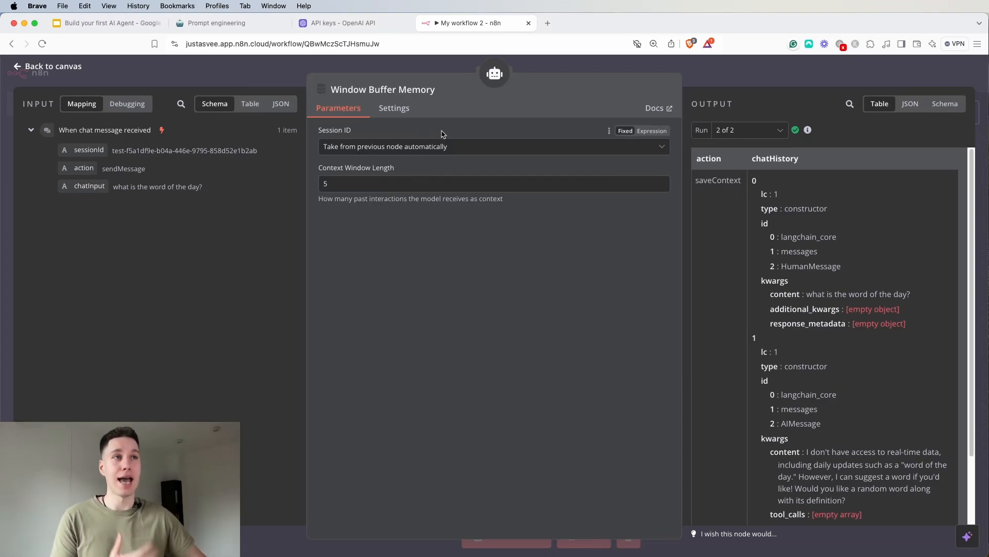
click(440, 146)
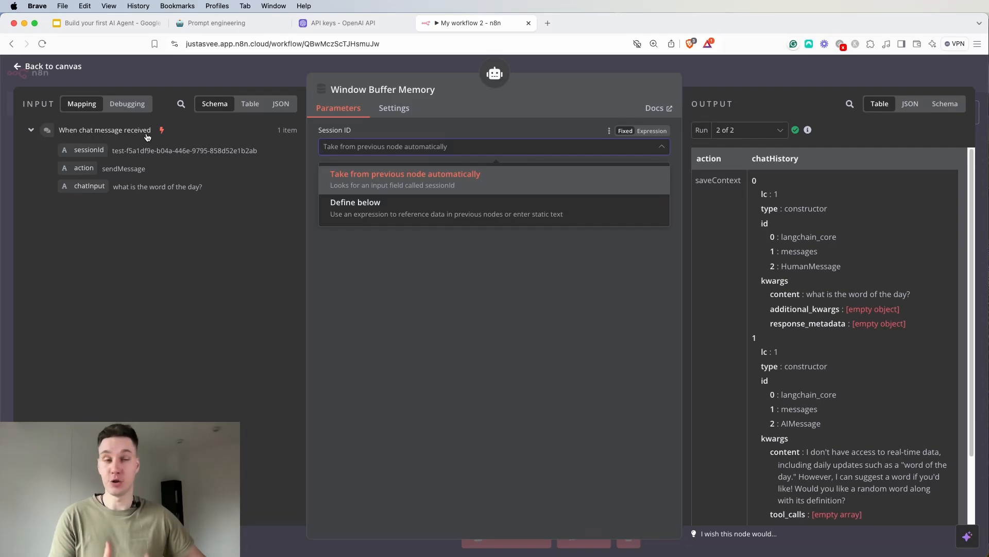
click(376, 218)
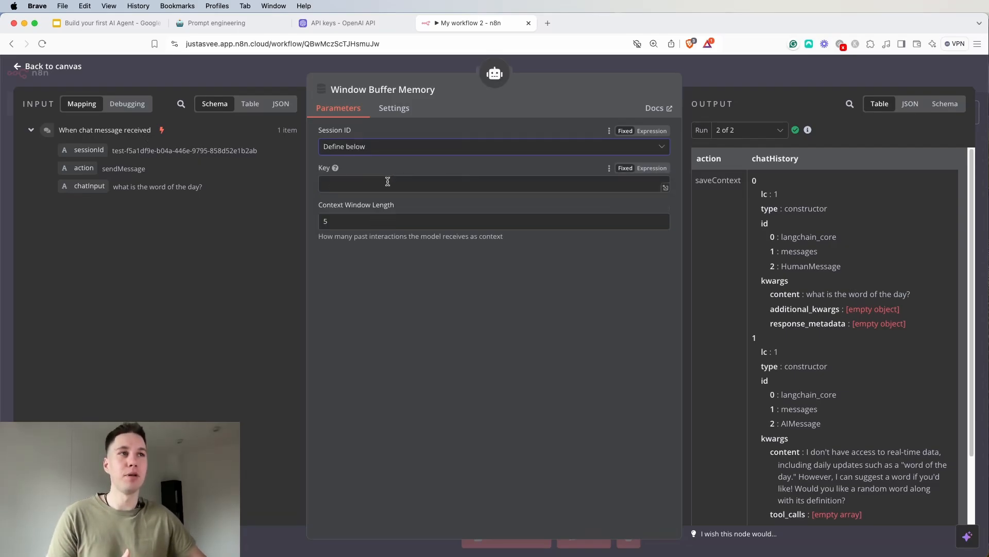
drag(84, 151, 465, 206)
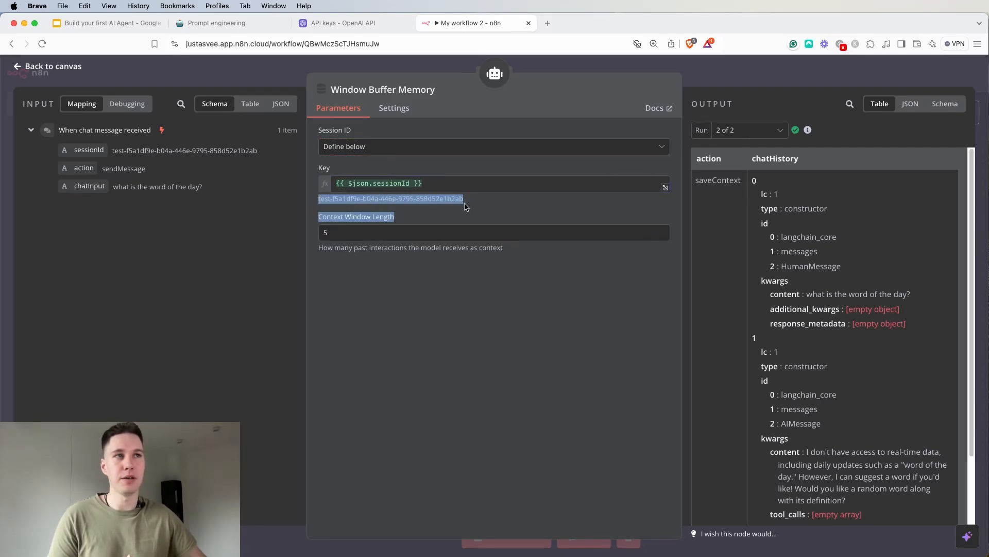
click(382, 268)
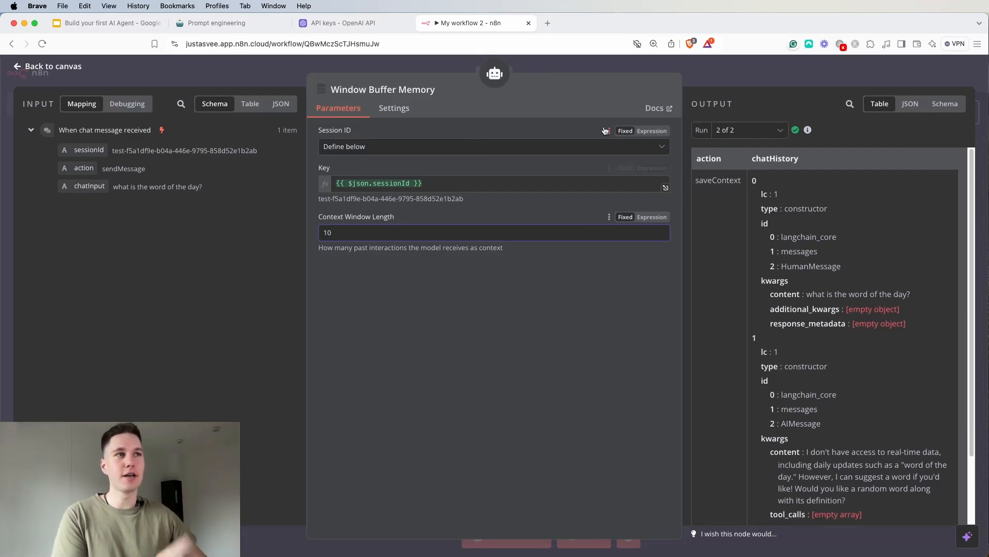
click(721, 70)
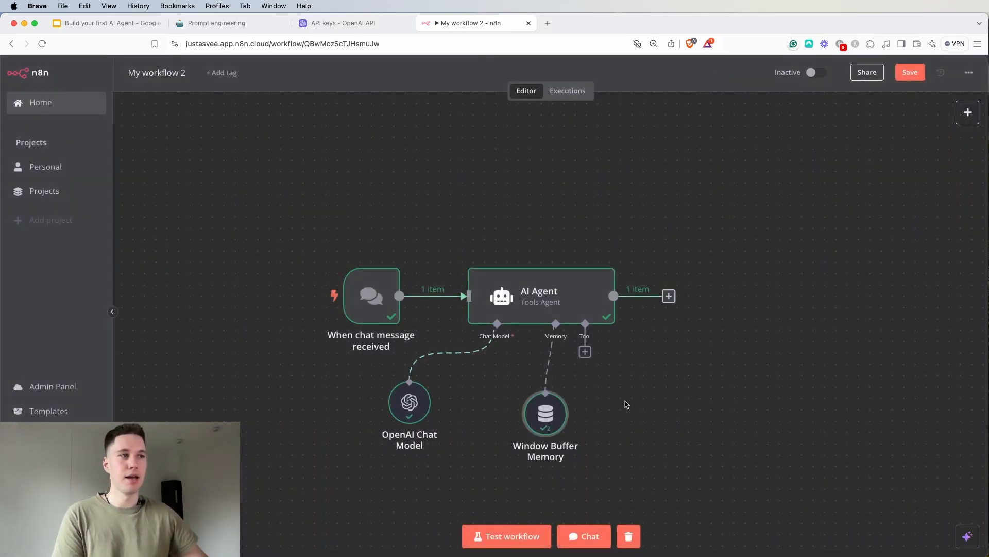
Send the chat message "the word of the day is sunshine" to the agent with the buffer memory attached
click(584, 536)
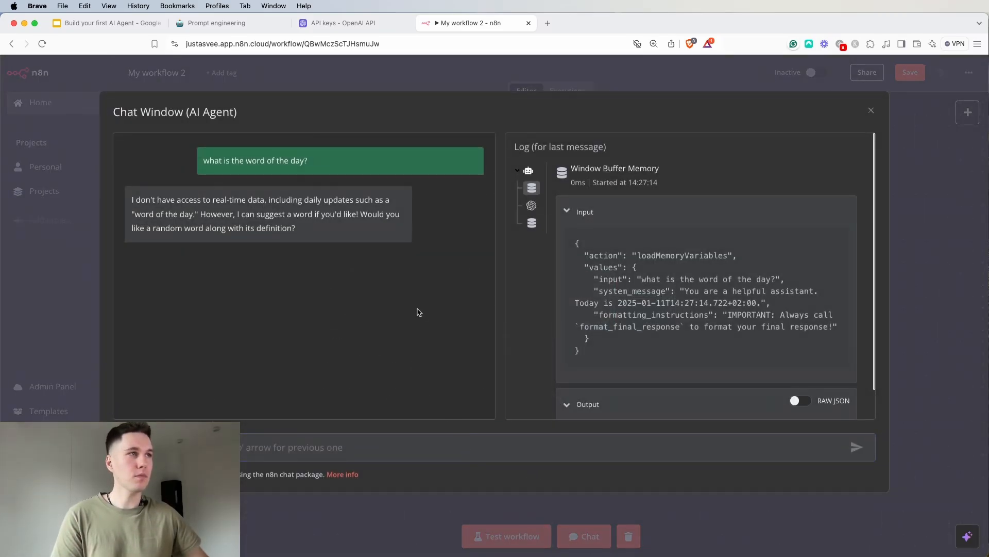
text(t)
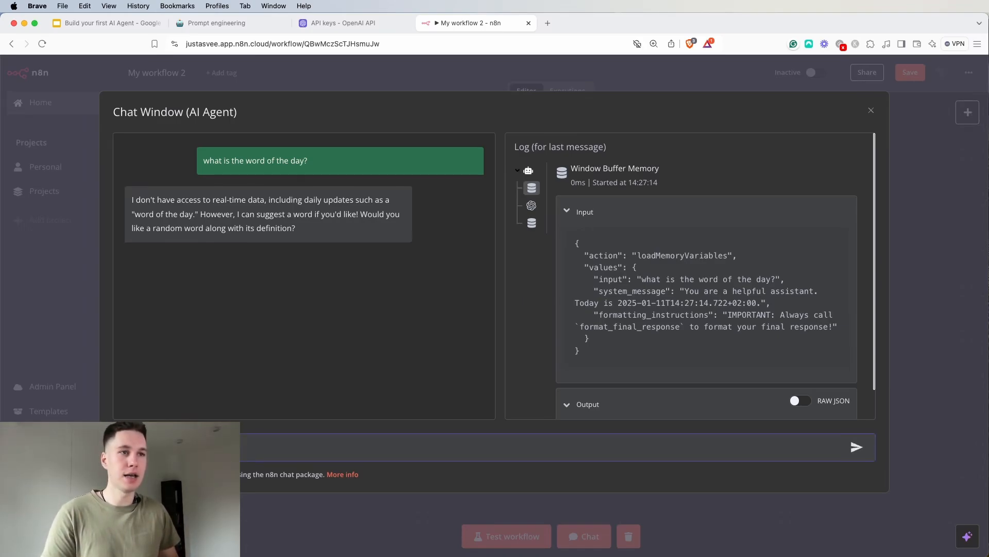
text(ine)
key(Return)
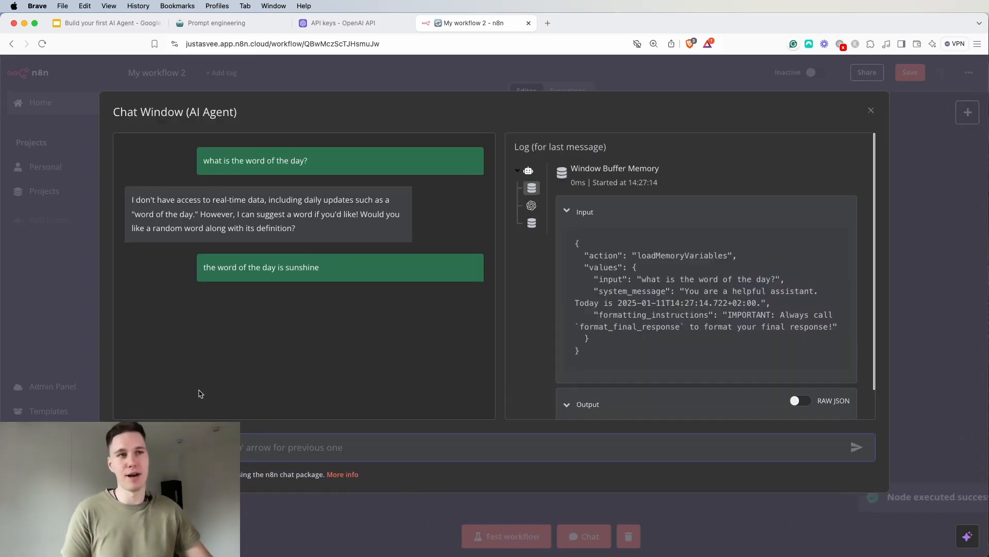
drag(156, 274, 178, 275)
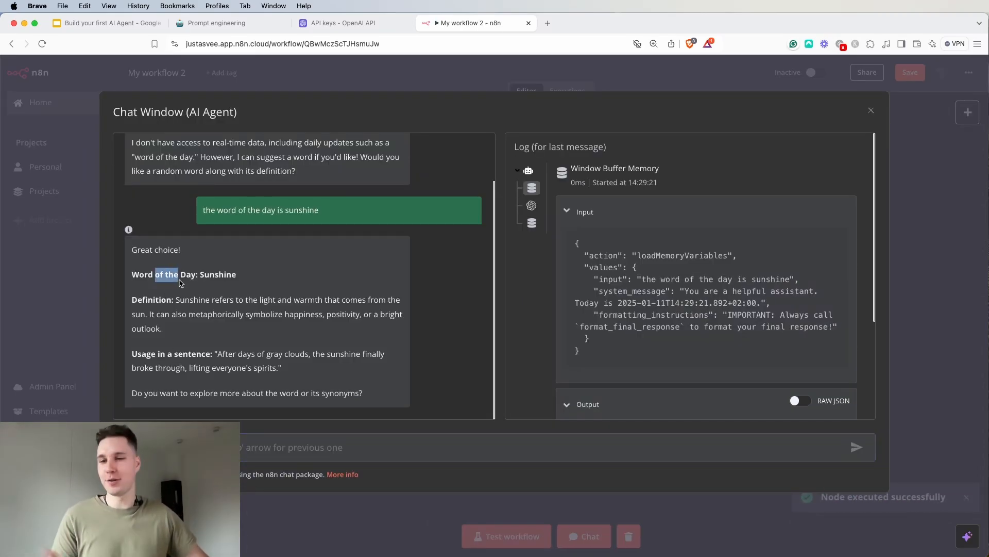
click(288, 289)
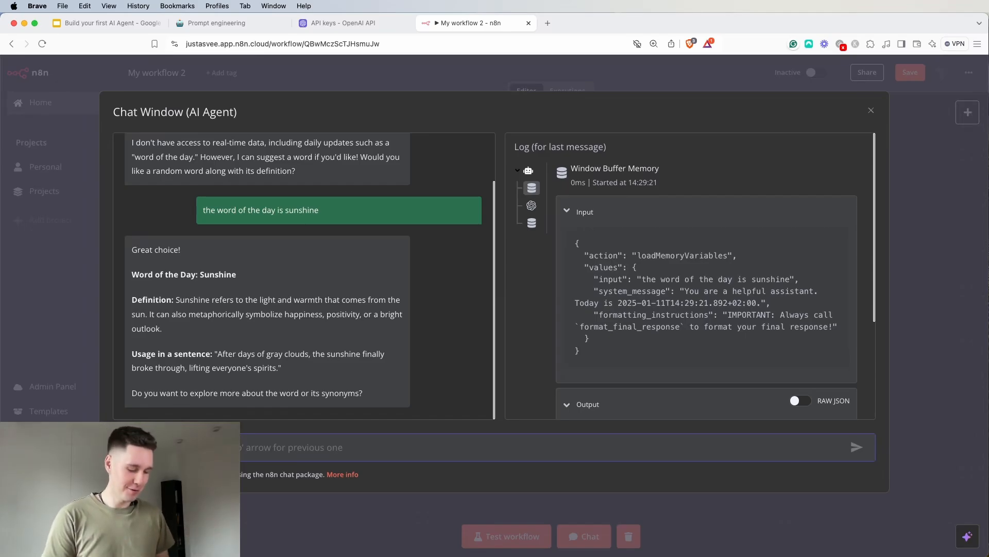
Ask the agent "what is the word of the day?", check whether its reply recalls the earlier message, and close the chat window
text(wh)
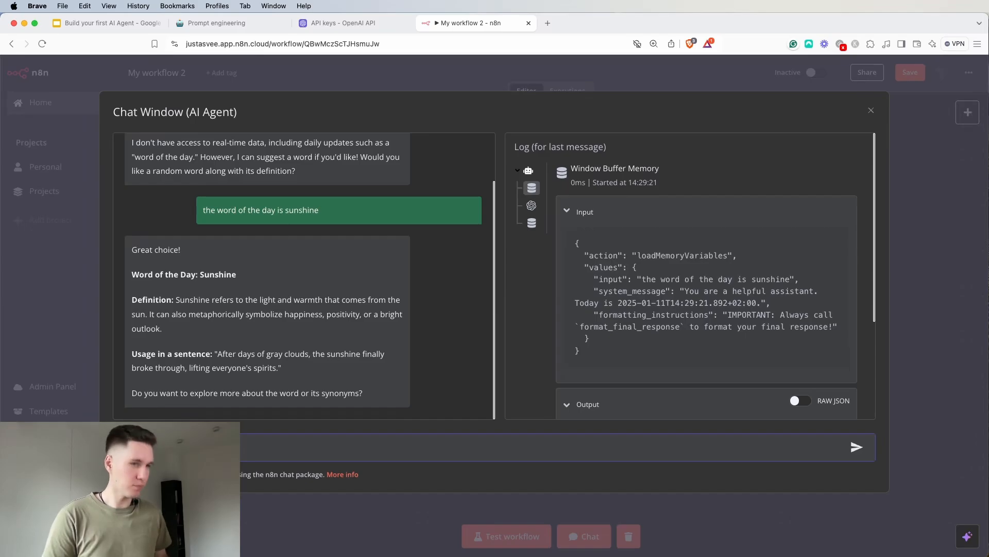
key(Return)
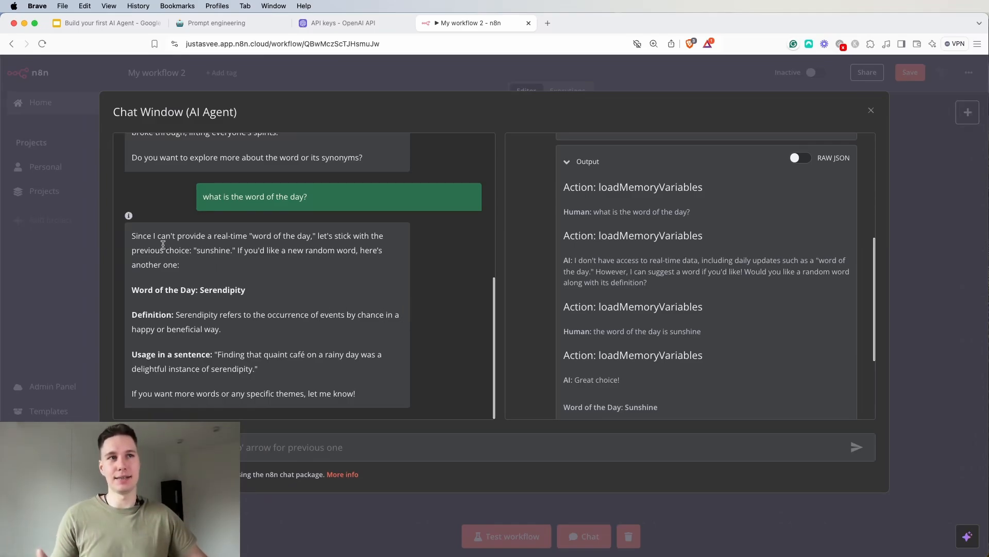
drag(136, 235, 299, 239)
click(355, 235)
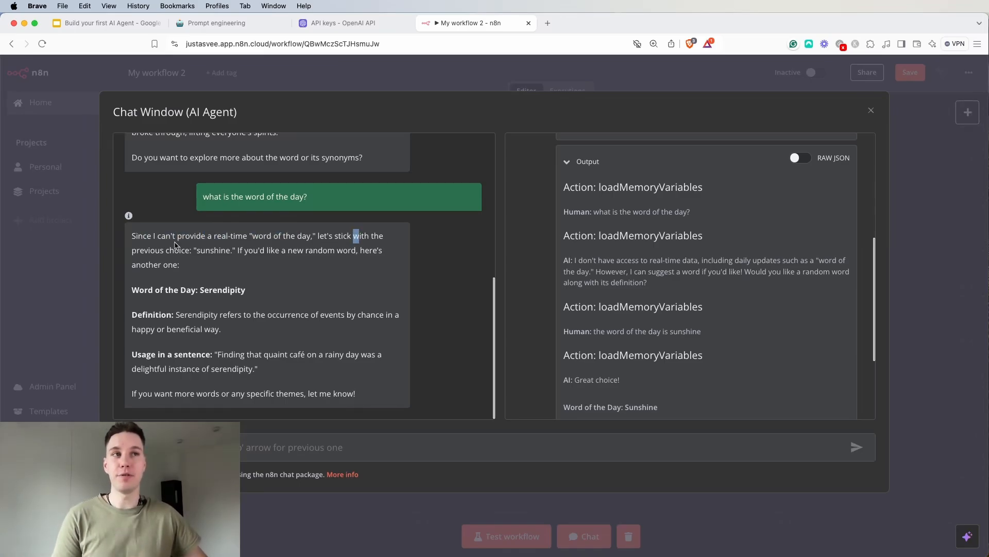
drag(192, 250, 342, 254)
click(220, 265)
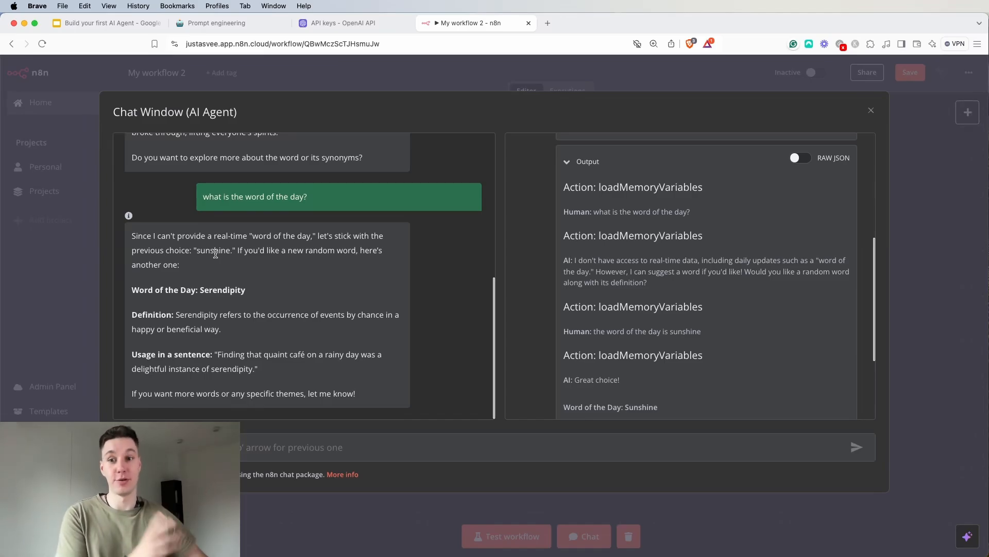
double_click(214, 252)
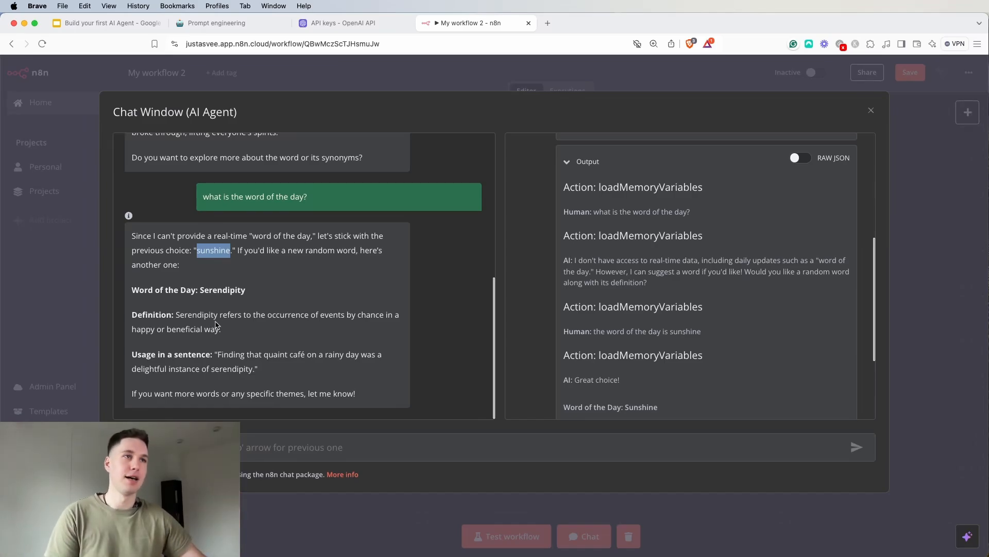
click(870, 111)
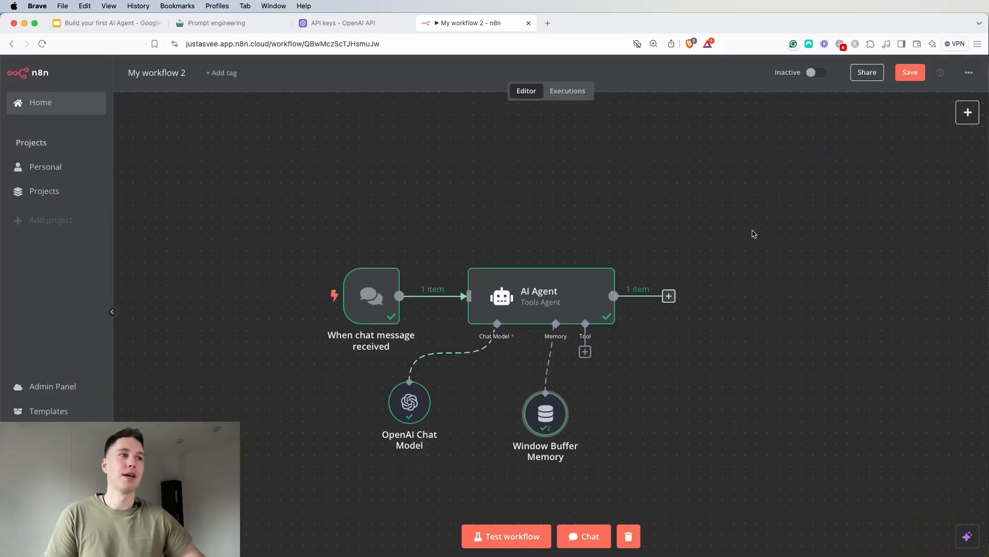
Line up the OpenAI Chat Model node with the Window Buffer Memory node and move the chat trigger farther away from the AI Agent
drag(404, 401, 392, 413)
double_click(393, 412)
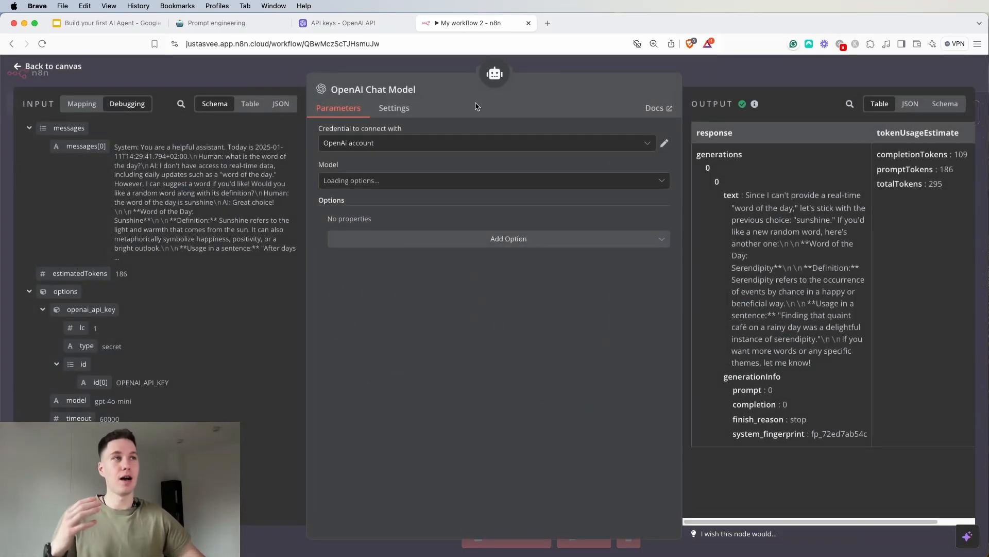
click(687, 60)
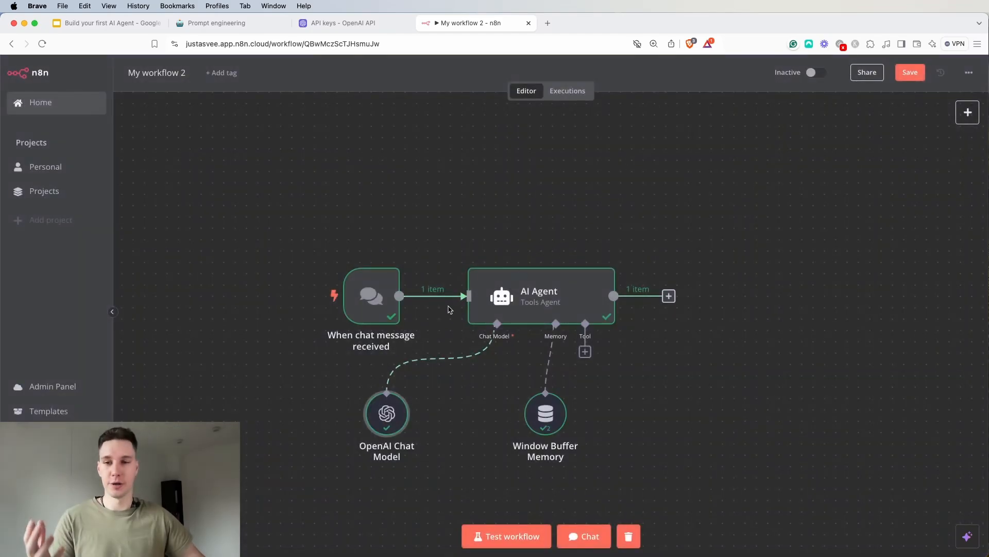
drag(374, 294, 283, 294)
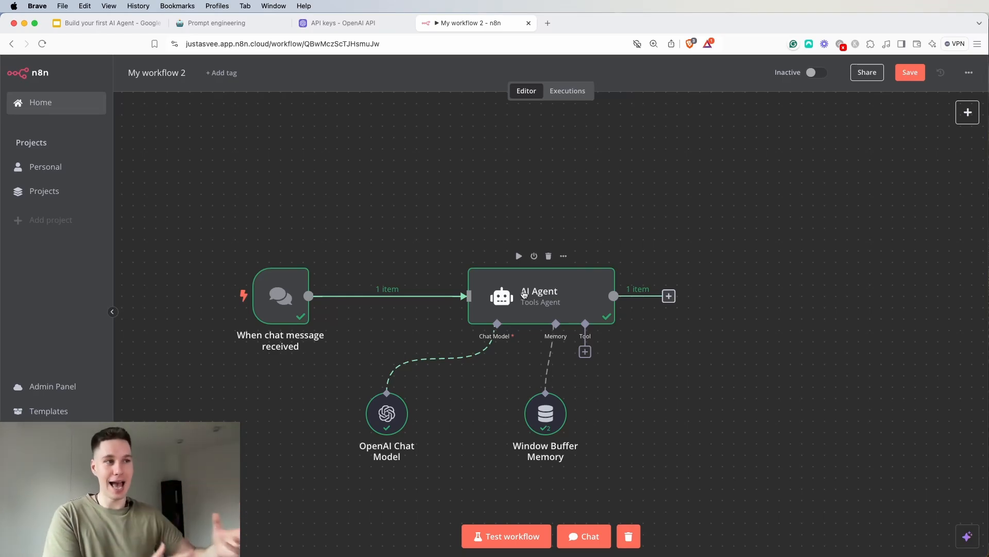
Move the Window Buffer Memory node closer to the OpenAI Chat Model node, leaving room beneath the agent's Tool connector
drag(535, 428, 479, 429)
click(478, 429)
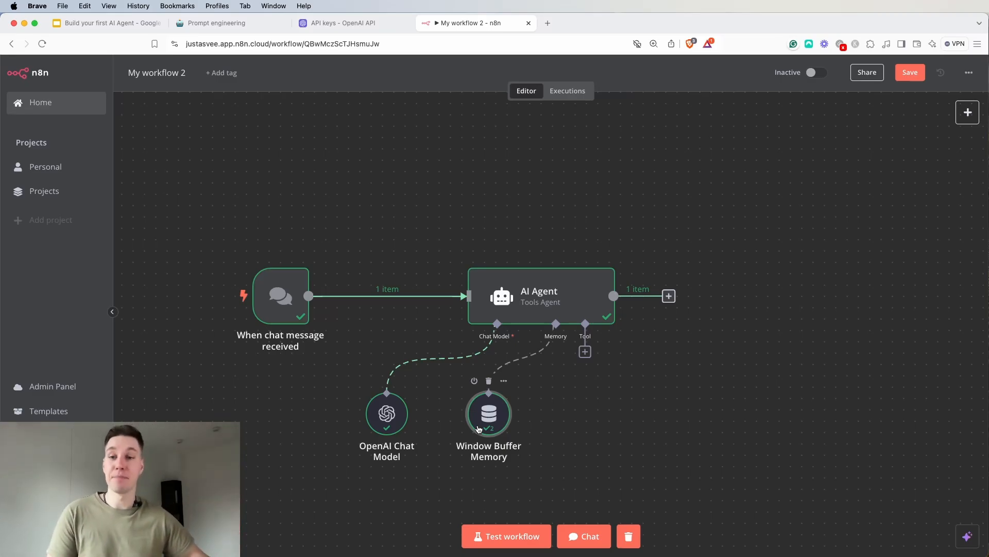
Attach an Airtable Tool to the AI Agent with its default settings and place its node farther from the Window Buffer Memory
click(586, 352)
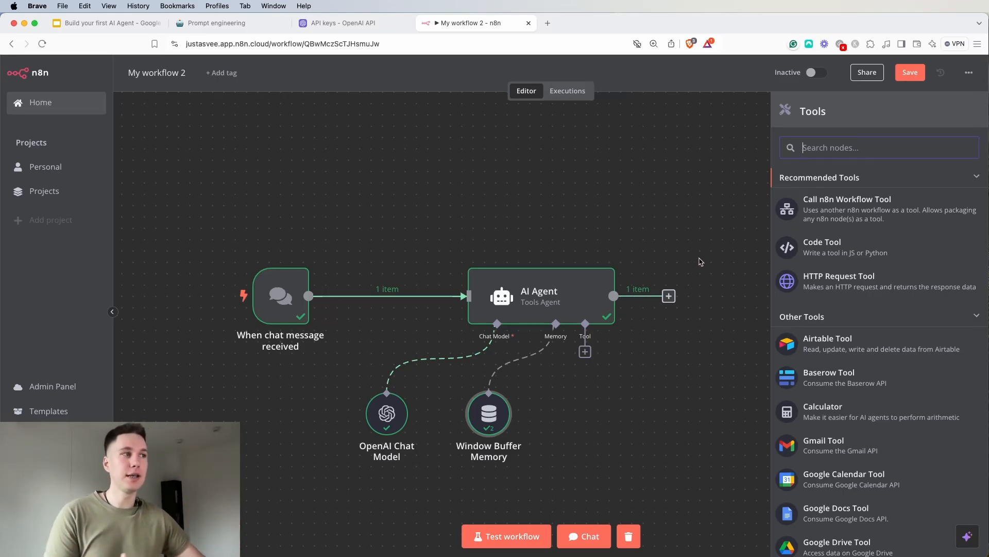
click(828, 350)
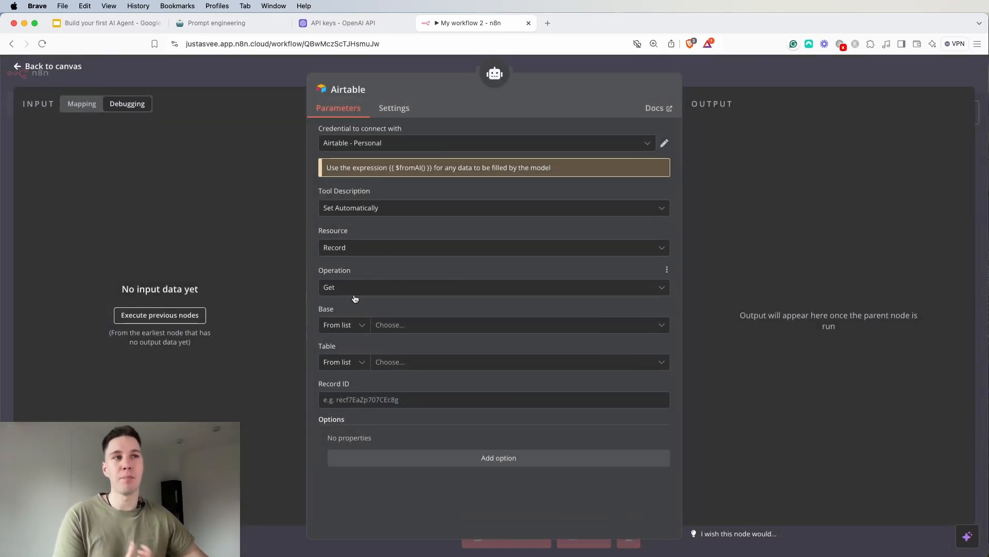
click(758, 78)
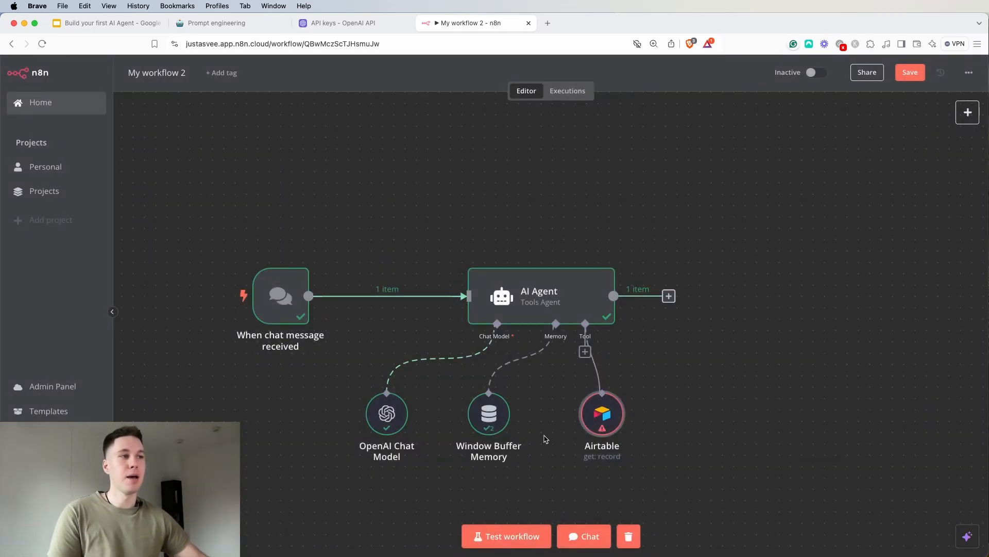
drag(599, 434, 713, 422)
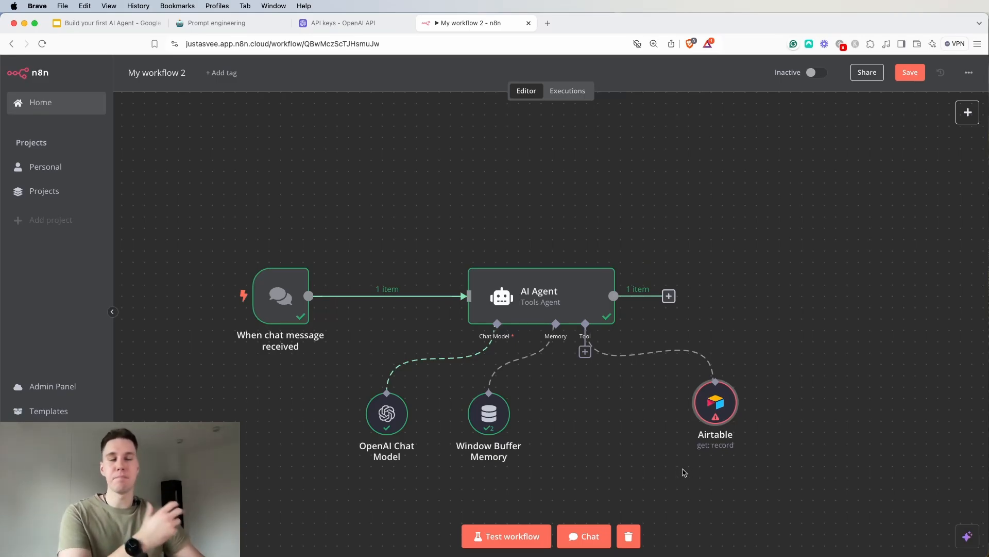
Disconnect the Airtable node from the AI Agent and delete it from the canvas
click(649, 353)
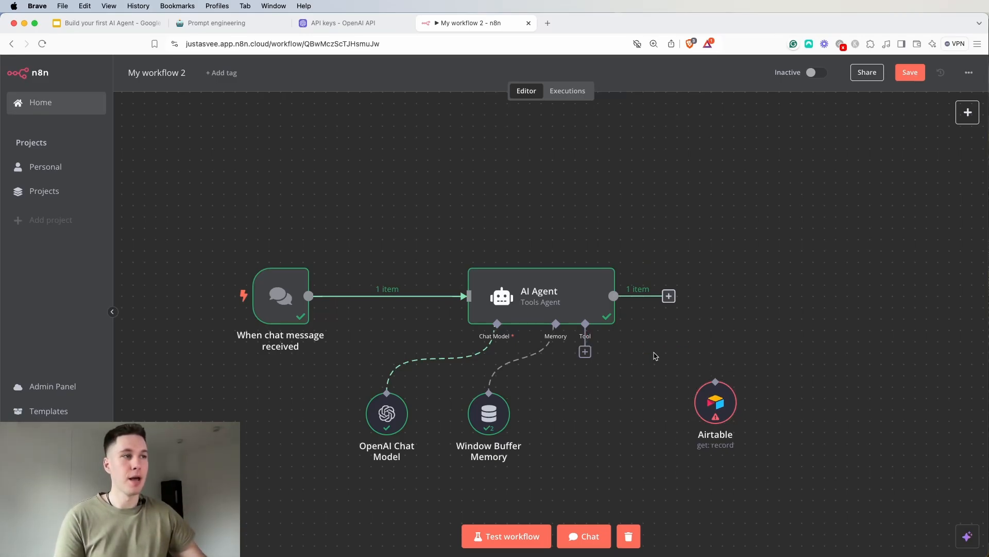
click(715, 370)
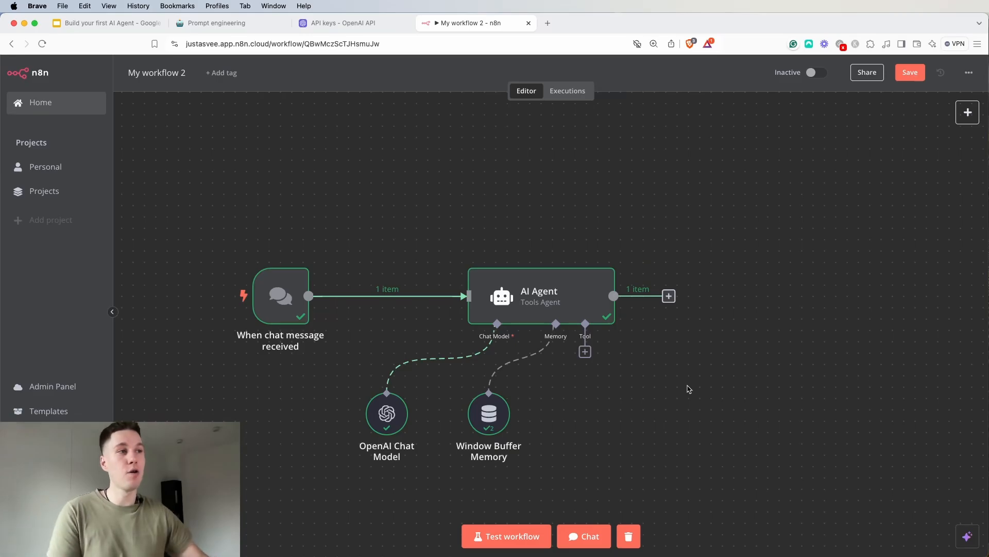
Browse the tools that can be attached to the AI Agent's Tool connector
click(585, 351)
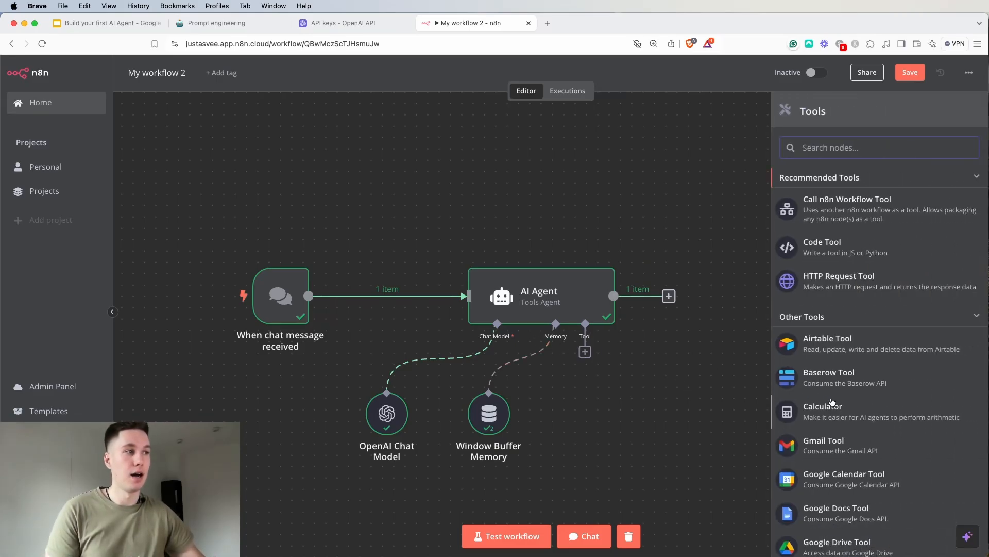
scroll(865, 386, down, 4)
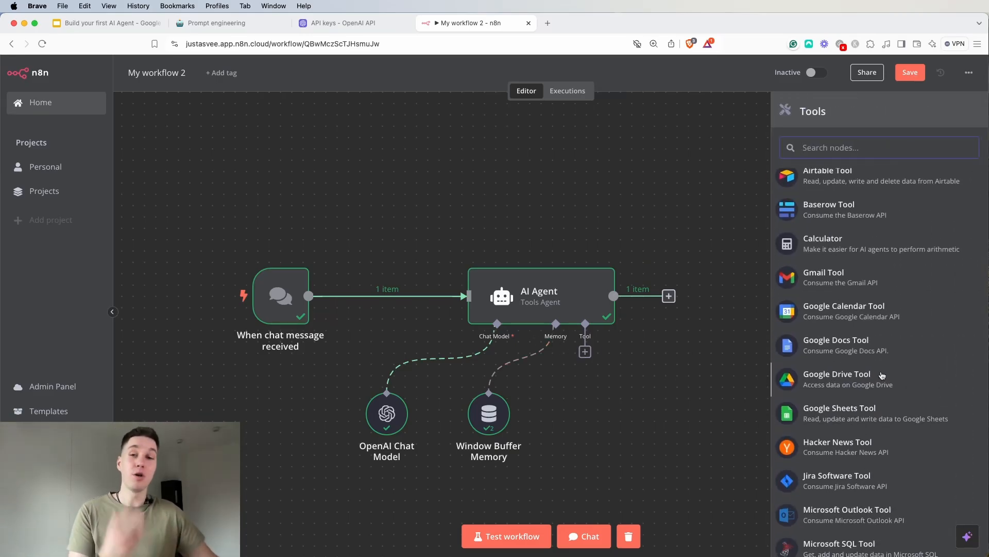